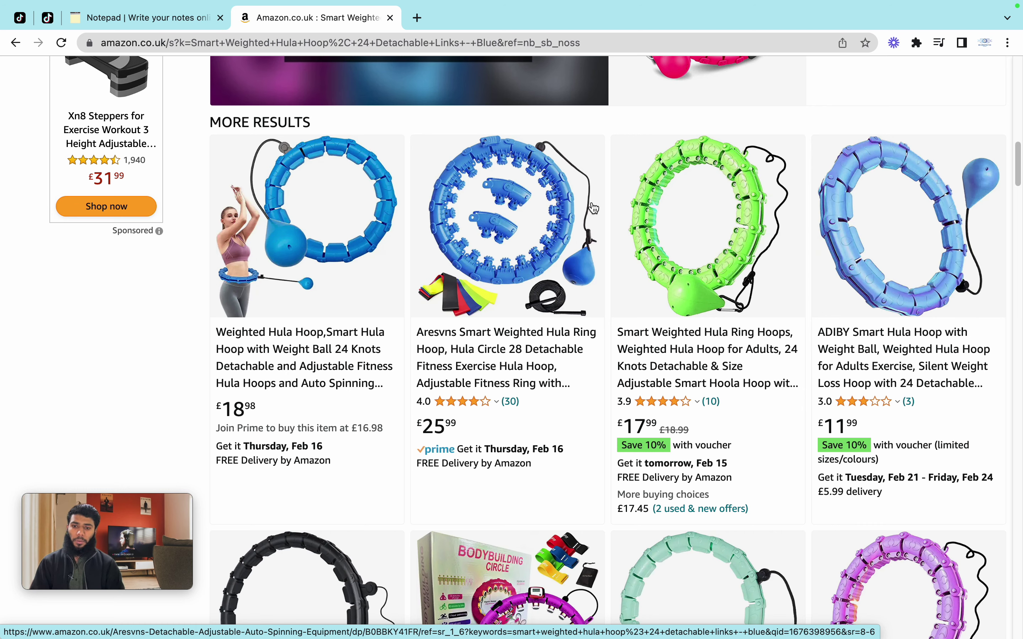
Step: Compare the hula hoop search results and open the blue 24-knot Weighted Hula Hoop listing to examine its product title
{"action": "scroll", "coordinate": [591, 207], "scroll_direction": "up", "scroll_amount": 15}
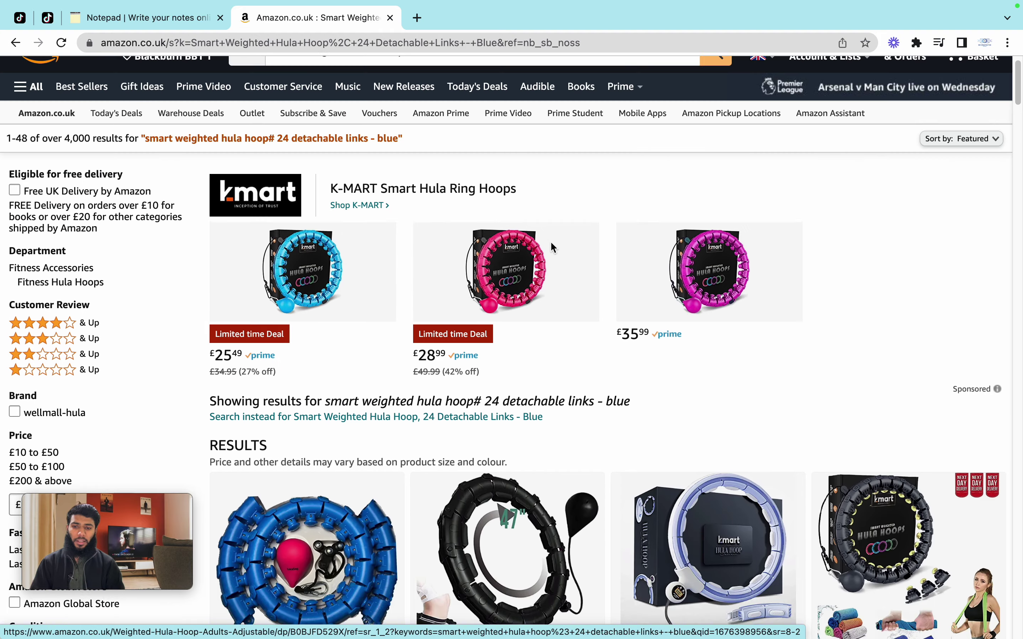
{"action": "scroll", "coordinate": [550, 244], "scroll_direction": "down", "scroll_amount": 5}
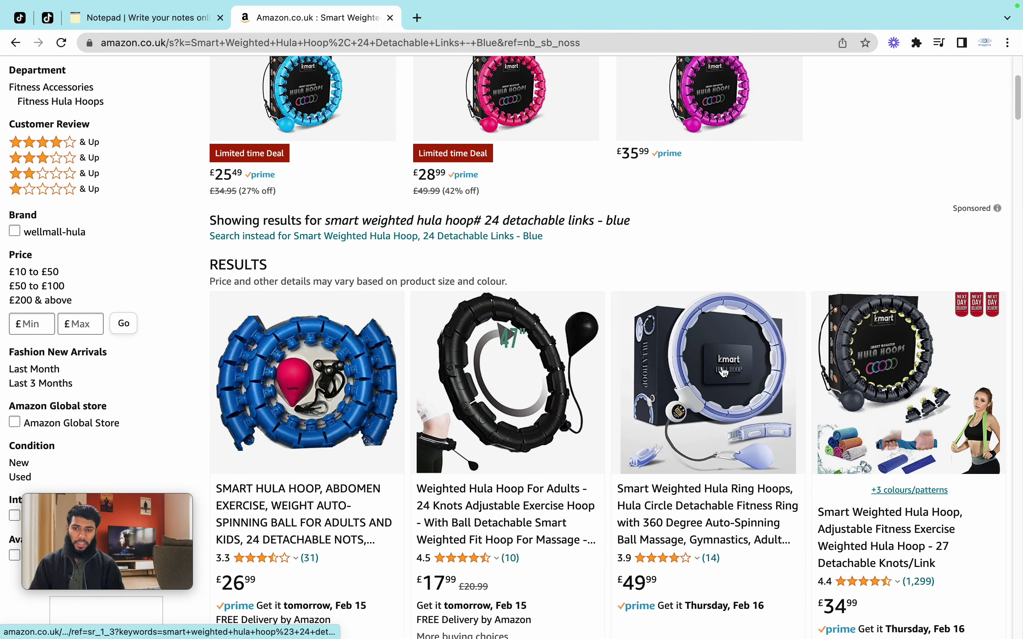
{"action": "scroll", "coordinate": [538, 205], "scroll_direction": "up", "scroll_amount": 2}
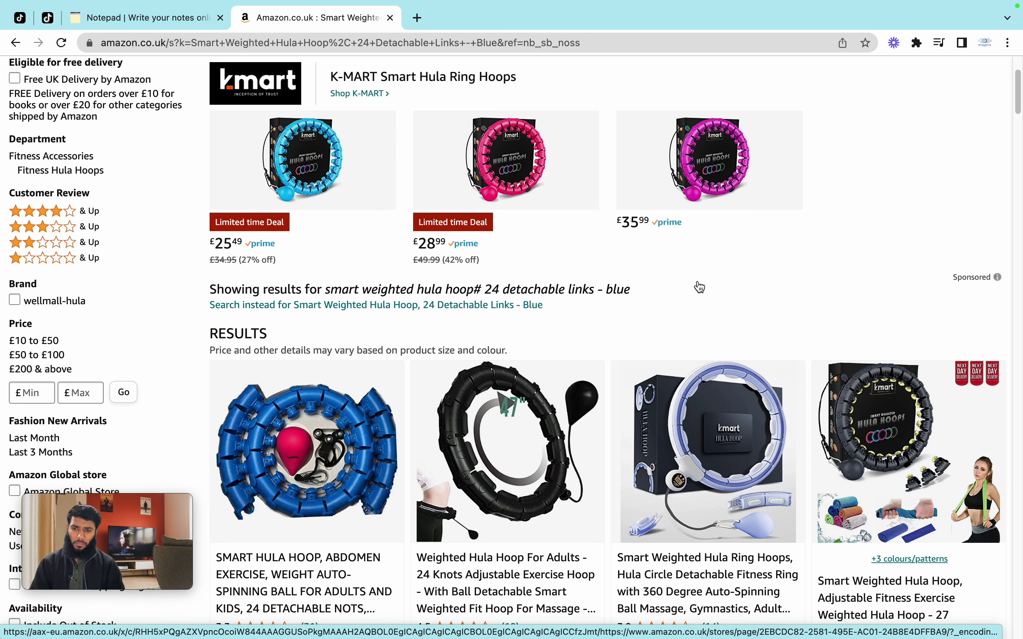
{"action": "scroll", "coordinate": [697, 287], "scroll_direction": "down", "scroll_amount": 8}
{"action": "scroll", "coordinate": [699, 287], "scroll_direction": "down", "scroll_amount": 15}
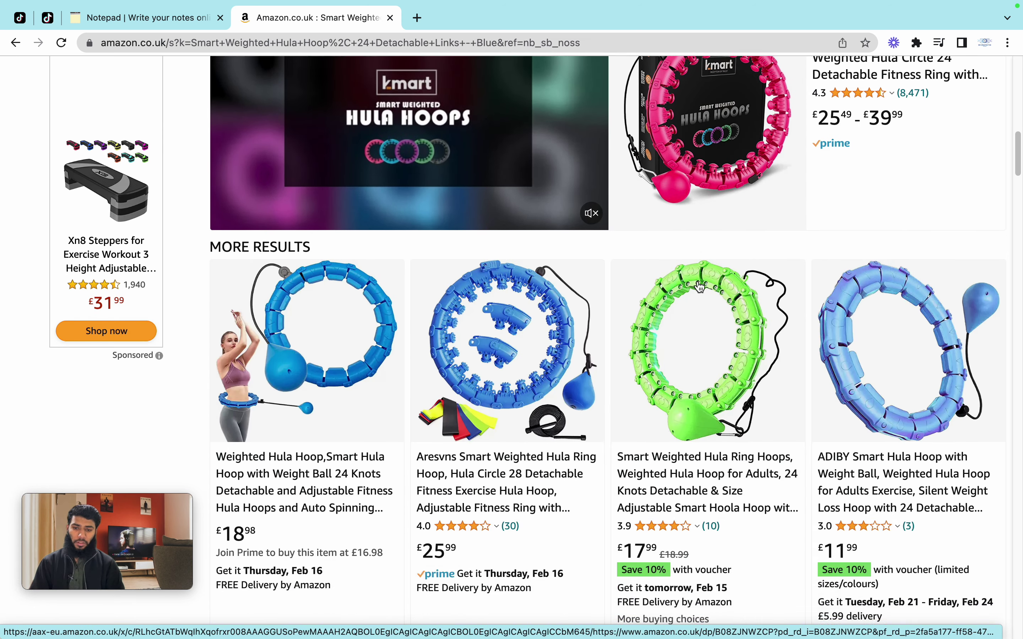
{"action": "scroll", "coordinate": [476, 258], "scroll_direction": "up", "scroll_amount": 2}
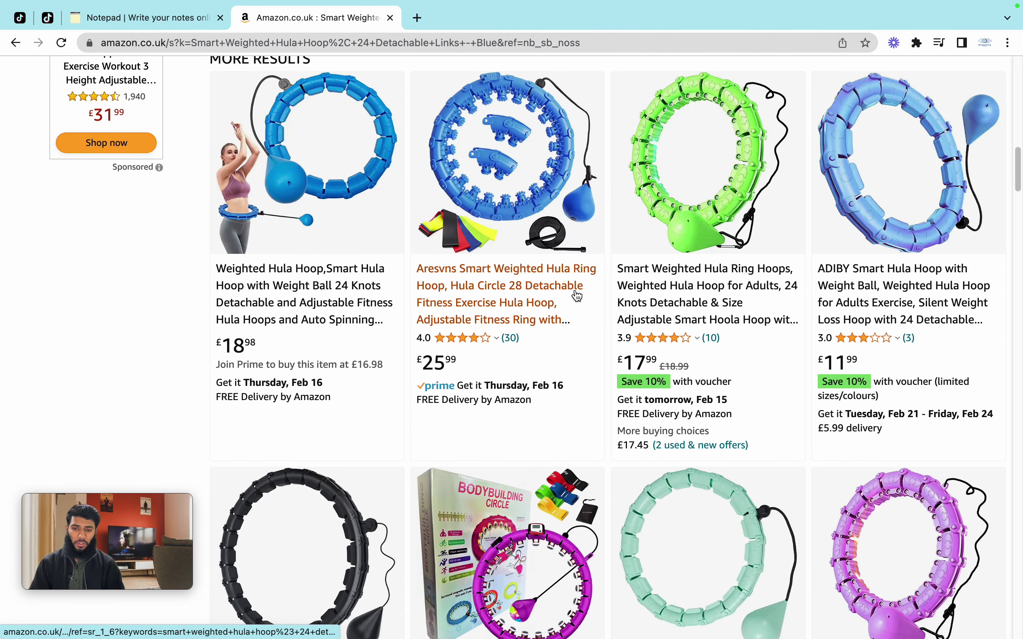
{"action": "scroll", "coordinate": [660, 295], "scroll_direction": "down", "scroll_amount": 3}
{"action": "scroll", "coordinate": [507, 274], "scroll_direction": "up", "scroll_amount": 2}
{"action": "left_click", "coordinate": [370, 257]}
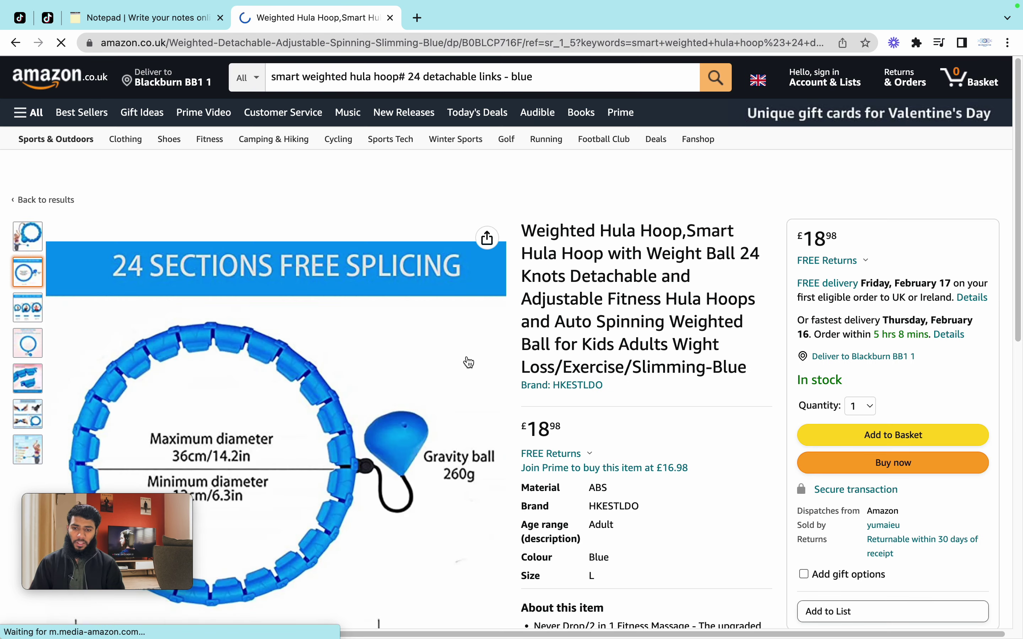
{"action": "scroll", "coordinate": [603, 303], "scroll_direction": "down", "scroll_amount": 1}
{"action": "left_click_drag", "start_coordinate": [523, 222], "coordinate": [740, 361]}
Step: Switch to the online Notepad and replace "- Blue" at the end of the product title with "Multiple Colors"
{"action": "left_click", "coordinate": [139, 18]}
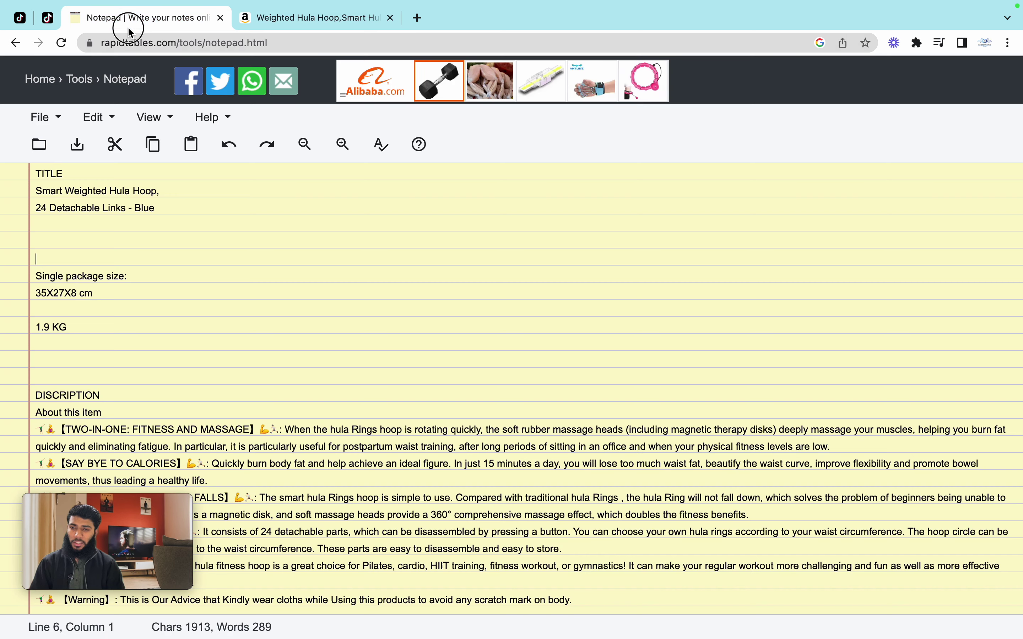
{"action": "left_click_drag", "start_coordinate": [36, 193], "coordinate": [148, 193]}
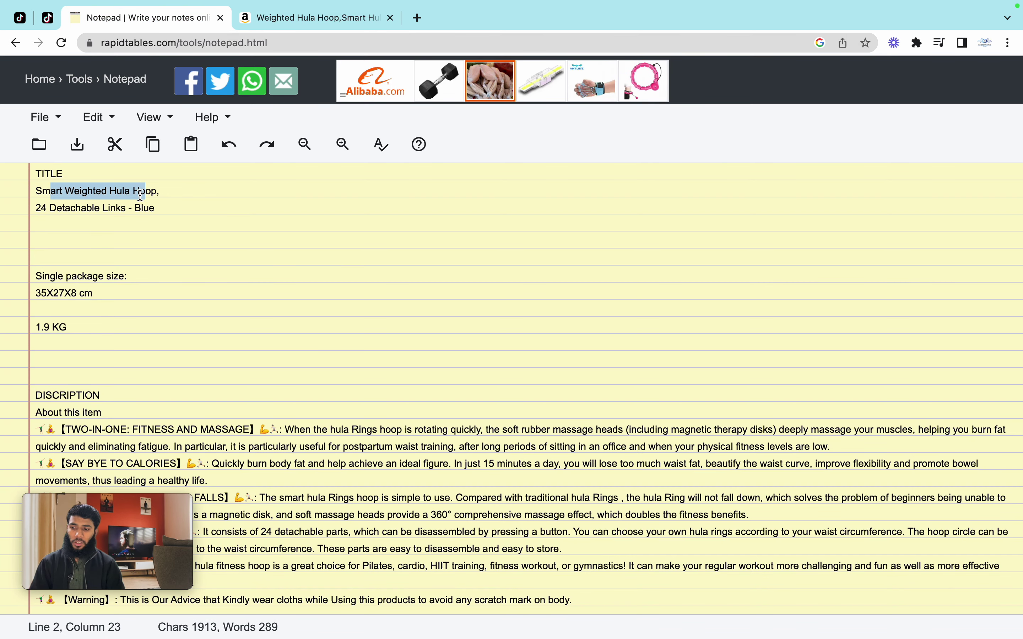
{"action": "left_click_drag", "start_coordinate": [41, 208], "coordinate": [136, 207]}
{"action": "left_click", "coordinate": [154, 208]}
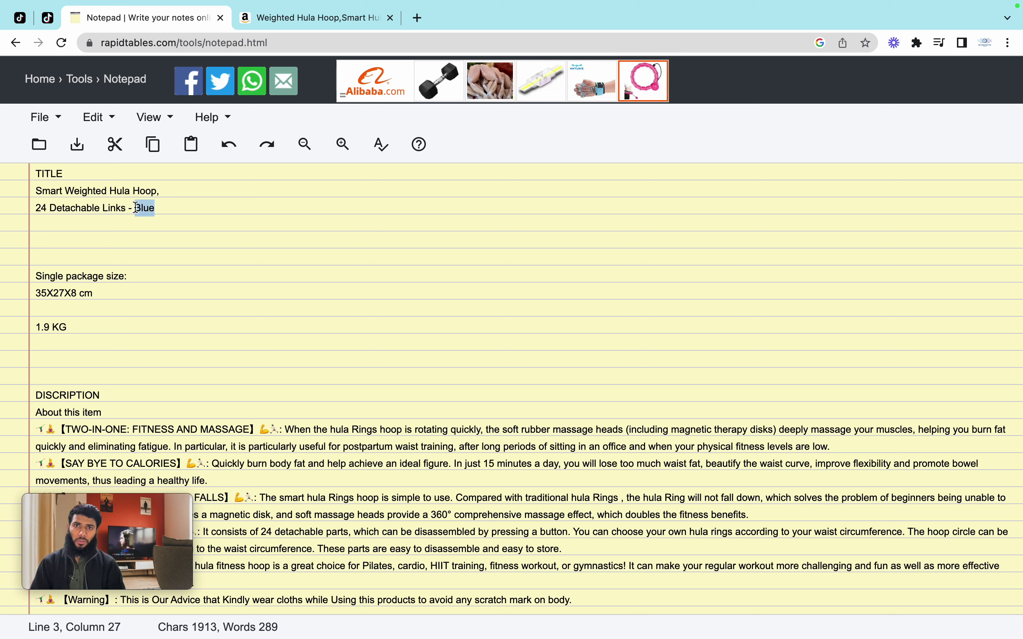
{"action": "key", "text": "BackSpace"}
{"action": "key", "text": "BackSpace"}
{"action": "key", "text": "BackSpace"}
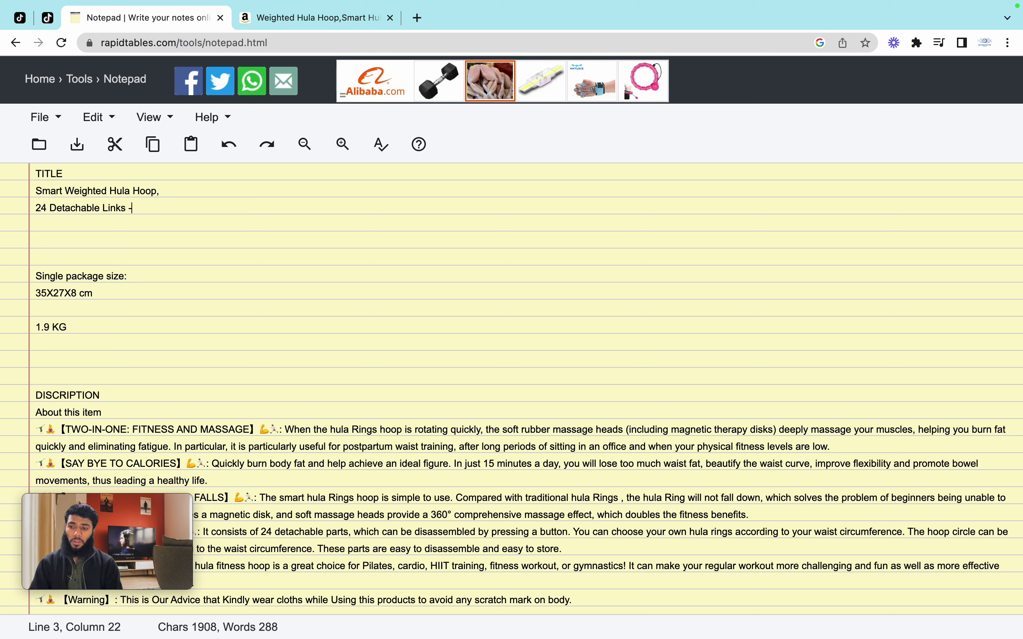
{"action": "type", "text": "Mu"}
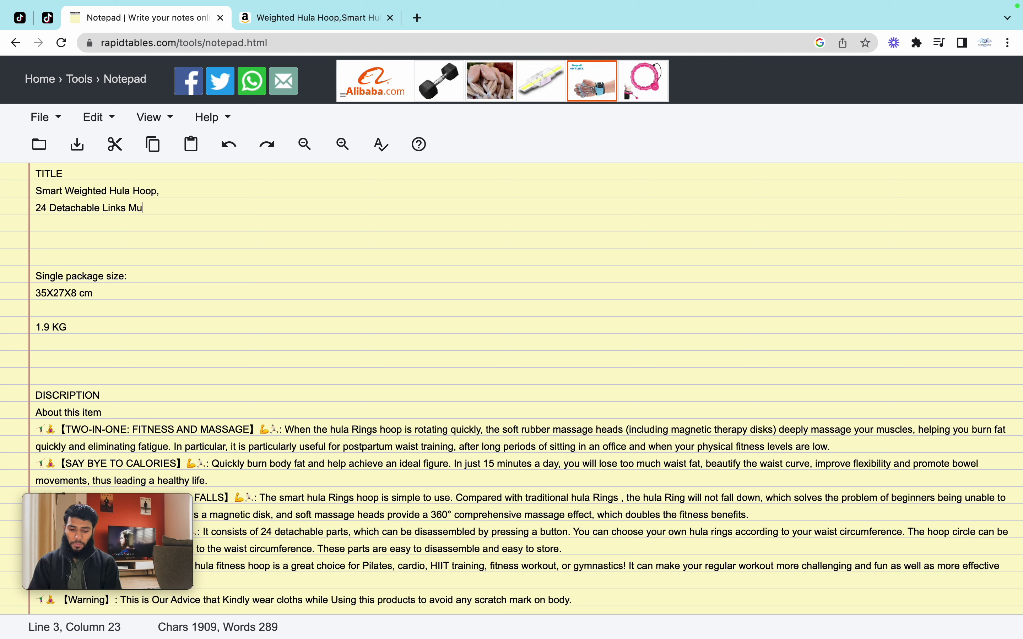
{"action": "type", "text": "ltiple "}
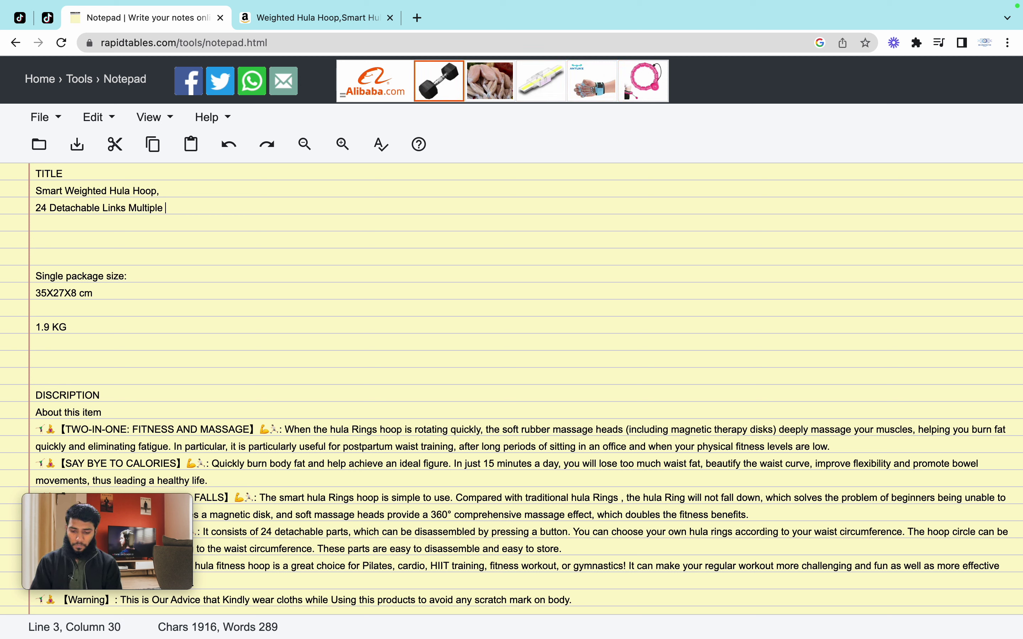
{"action": "type", "text": "Colore"}
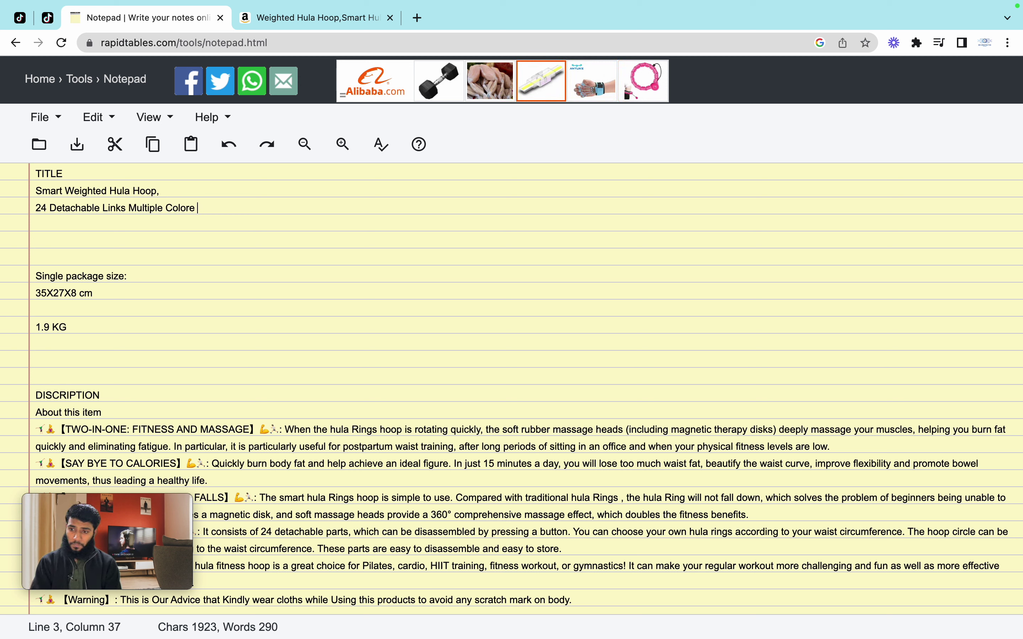
{"action": "key", "text": "BackSpace"}
{"action": "key", "text": "BackSpace"}
{"action": "key", "text": "BackSpace"}
{"action": "key", "text": "BackSpace"}
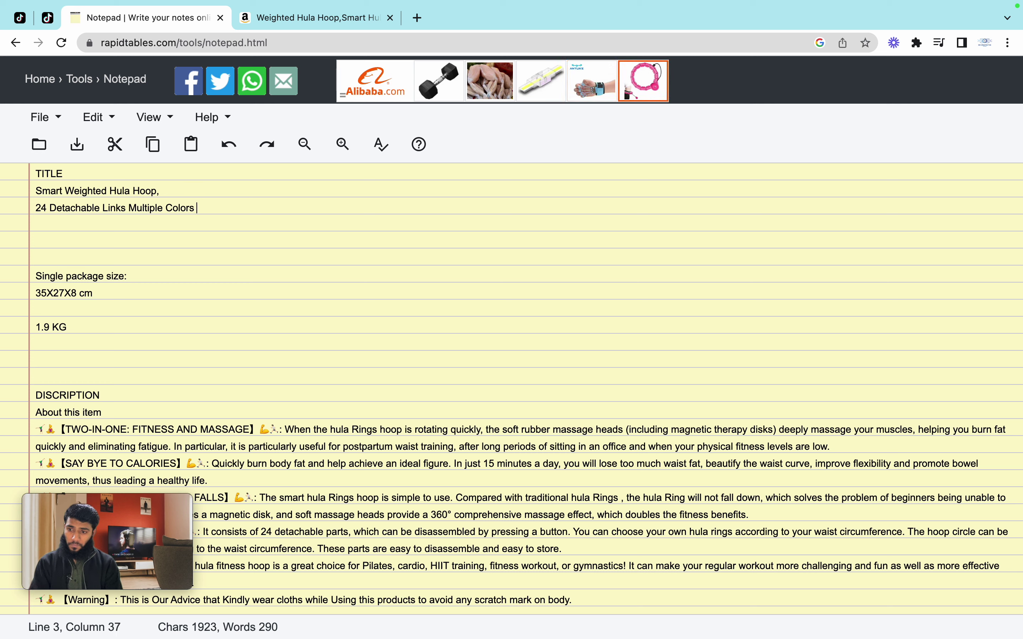
Step: Return to the Amazon hula hoop listing and check its title and product details
{"action": "left_click", "coordinate": [303, 25]}
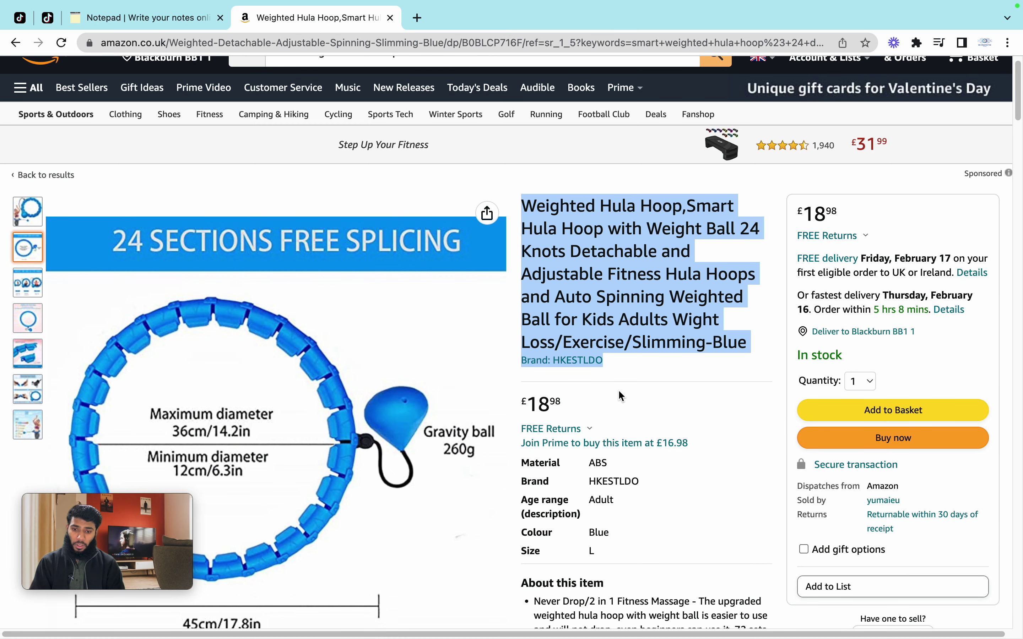
{"action": "left_click", "coordinate": [638, 331]}
{"action": "scroll", "coordinate": [638, 331], "scroll_direction": "down", "scroll_amount": 1}
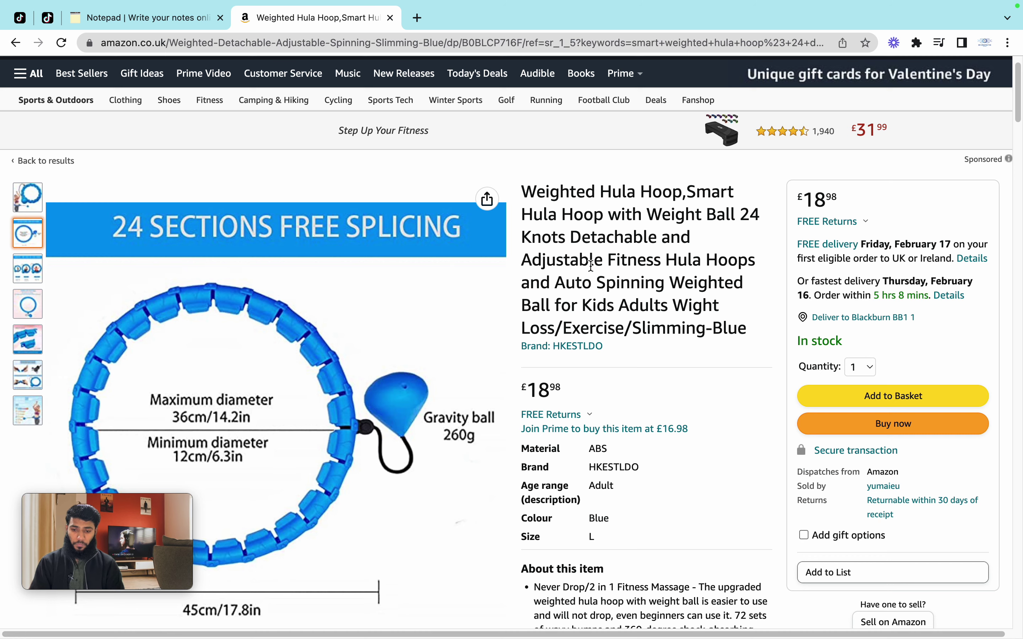
Step: Correct the spelling at the end of the Notepad title so it reads "24 Detachable Links Multiple Colours"
{"action": "left_click", "coordinate": [142, 17]}
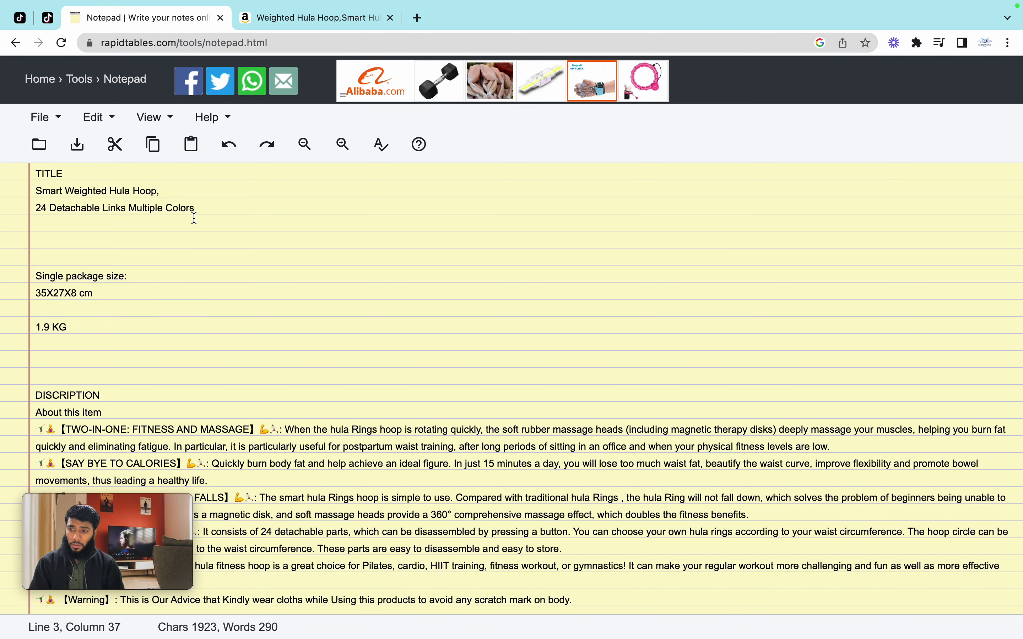
{"action": "left_click", "coordinate": [191, 208]}
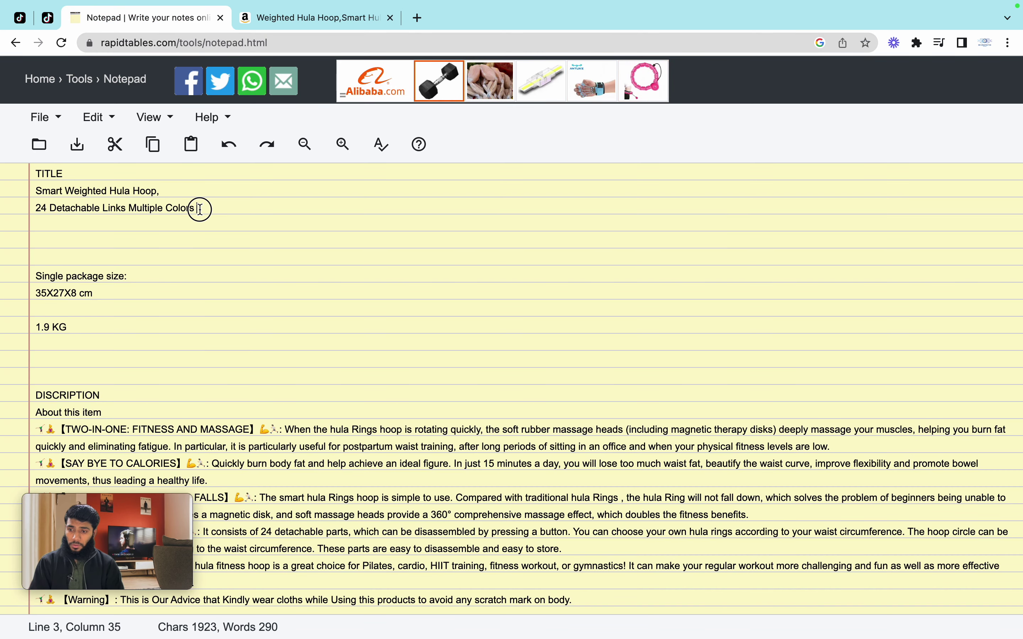
{"action": "left_click_drag", "start_coordinate": [198, 208], "coordinate": [185, 209]}
{"action": "key", "text": "BackSpace"}
{"action": "type", "text": "urs"}
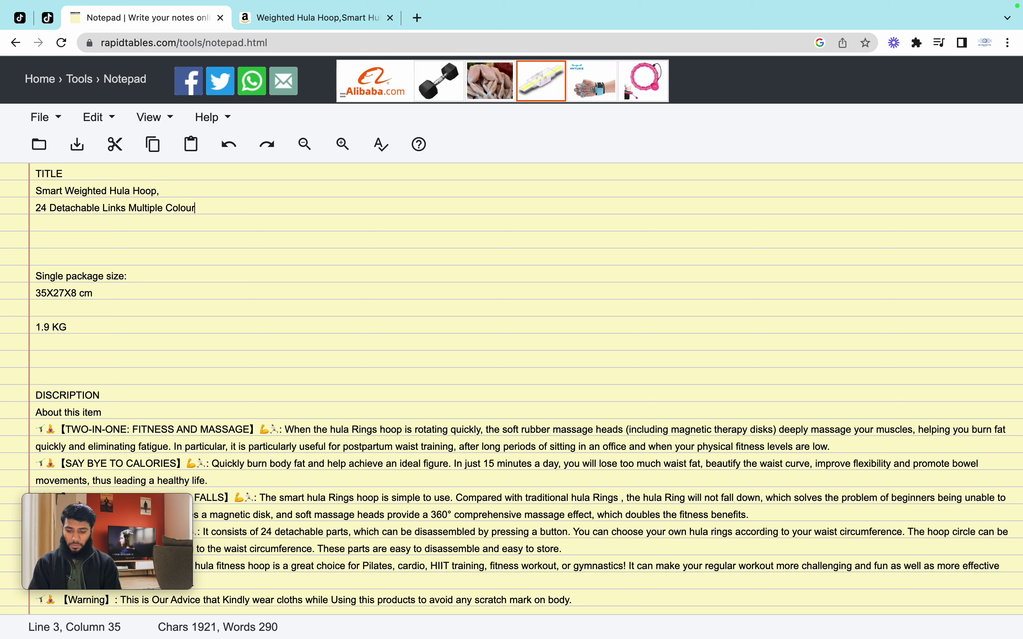
{"action": "left_click", "coordinate": [280, 220]}
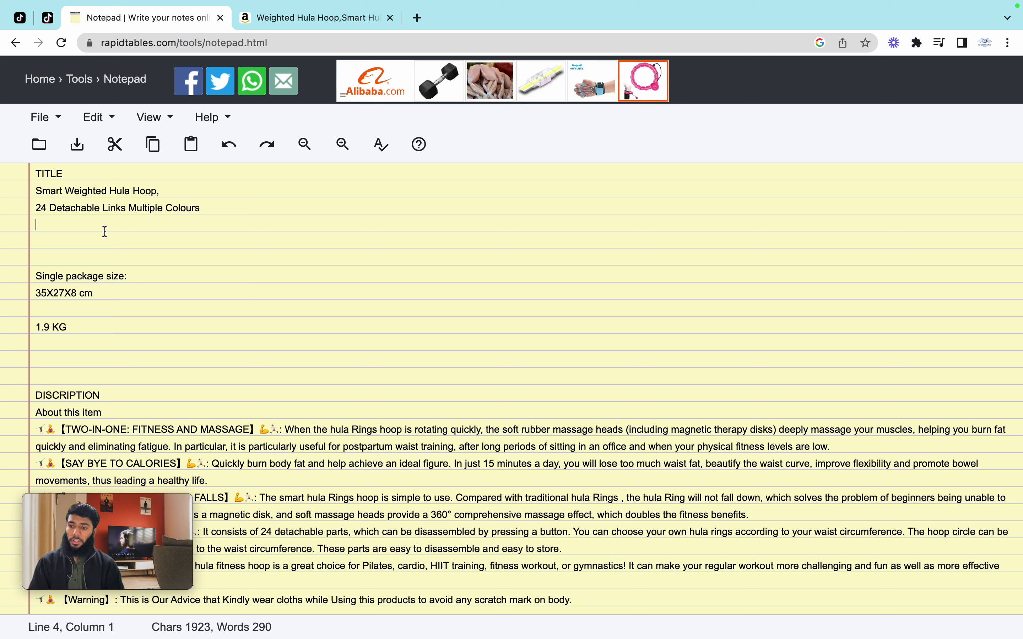
Step: Review the package size and description in the notes and return to the Amazon hula hoop listing
{"action": "left_click_drag", "start_coordinate": [94, 293], "coordinate": [72, 293]}
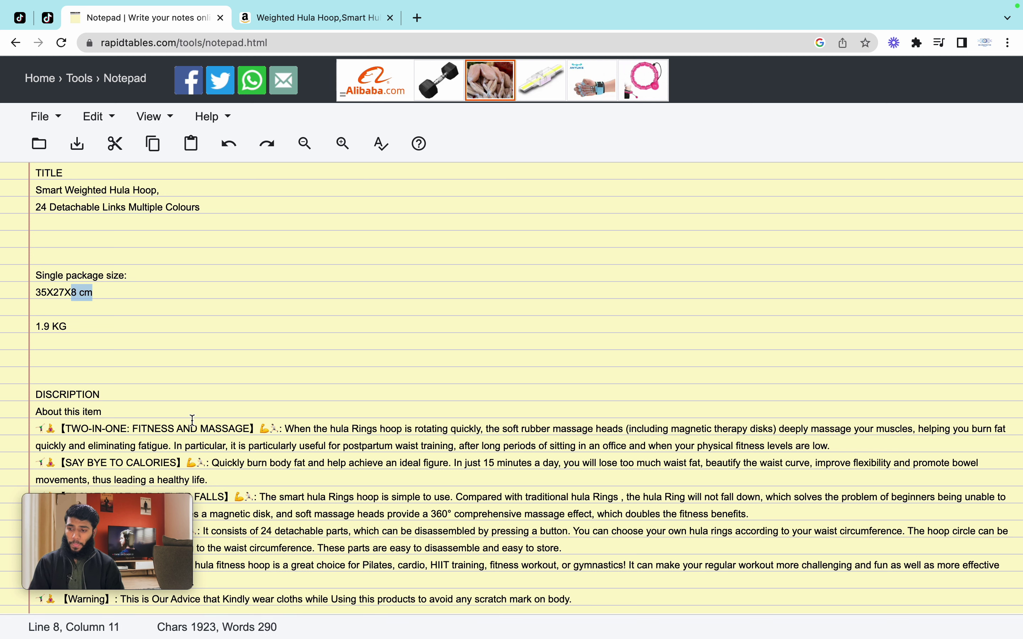
{"action": "left_click_drag", "start_coordinate": [43, 395], "coordinate": [295, 413]}
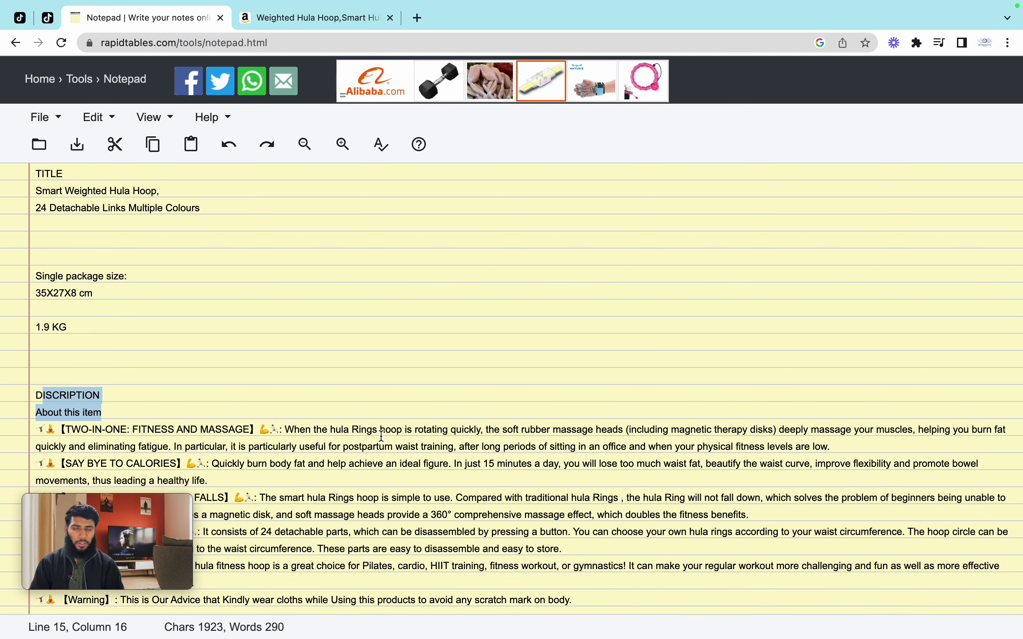
{"action": "left_click", "coordinate": [339, 21]}
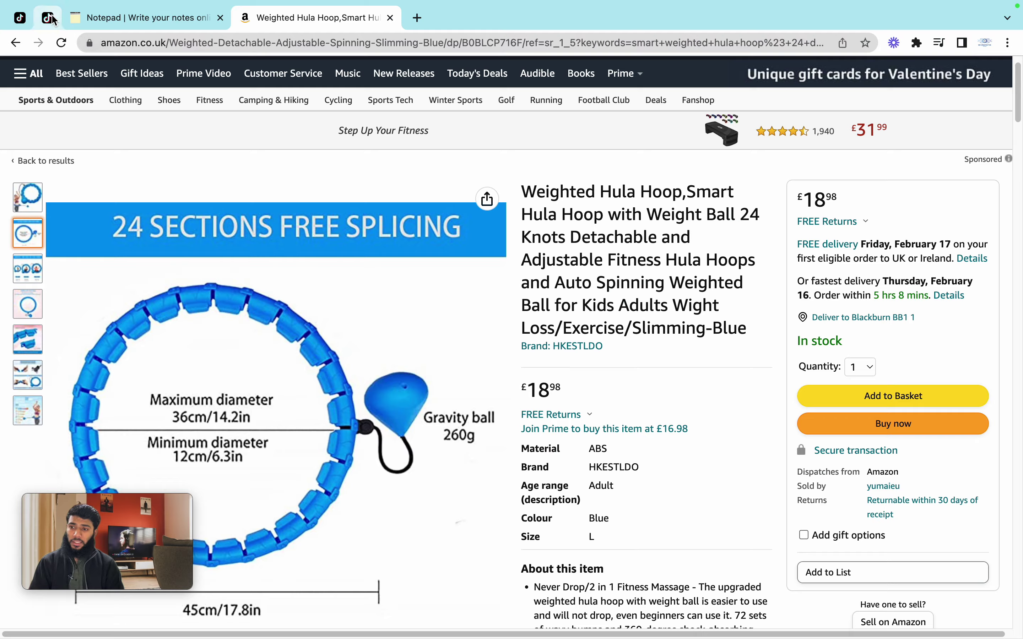
Step: Switch to the TikTok Shop Seller Center homepage and bring up the desktop holding the product images and videos
{"action": "left_click", "coordinate": [21, 24]}
{"action": "left_click", "coordinate": [20, 22]}
{"action": "key", "text": "ctrl+Up"}
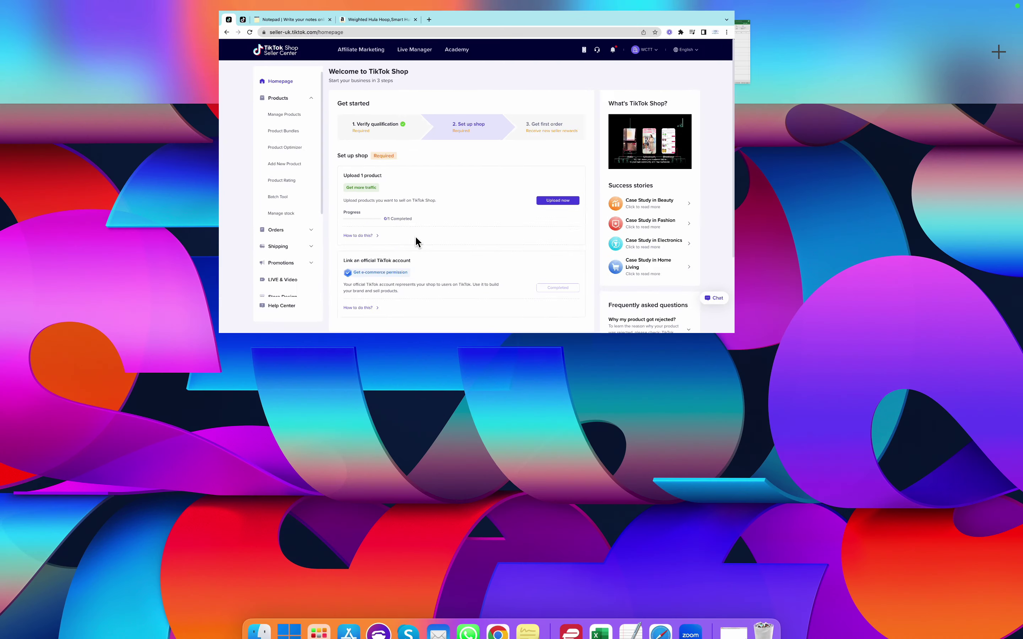
{"action": "left_click", "coordinate": [414, 240]}
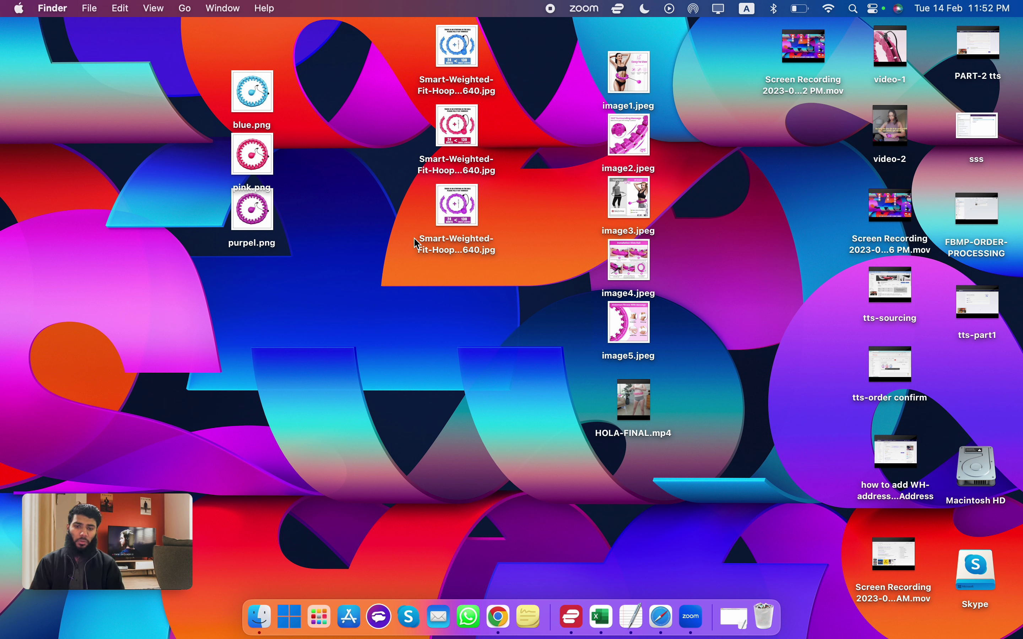
Step: Preview the product video HOLA-FINAL.mp4, skipping ahead to near its end, and close the player
{"action": "mouse_move", "coordinate": [913, 48]}
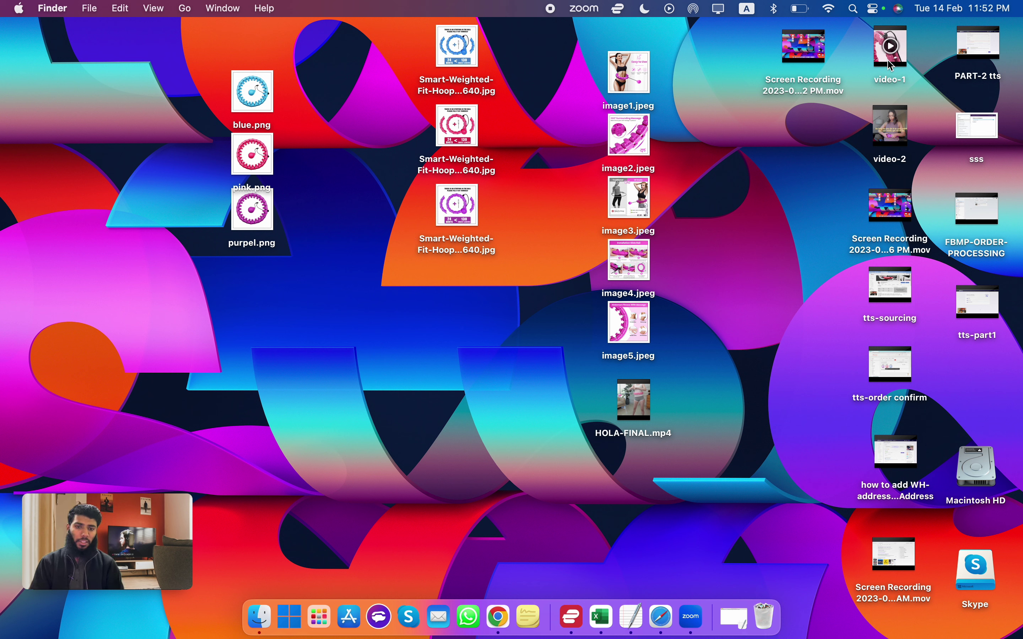
{"action": "mouse_move", "coordinate": [883, 135]}
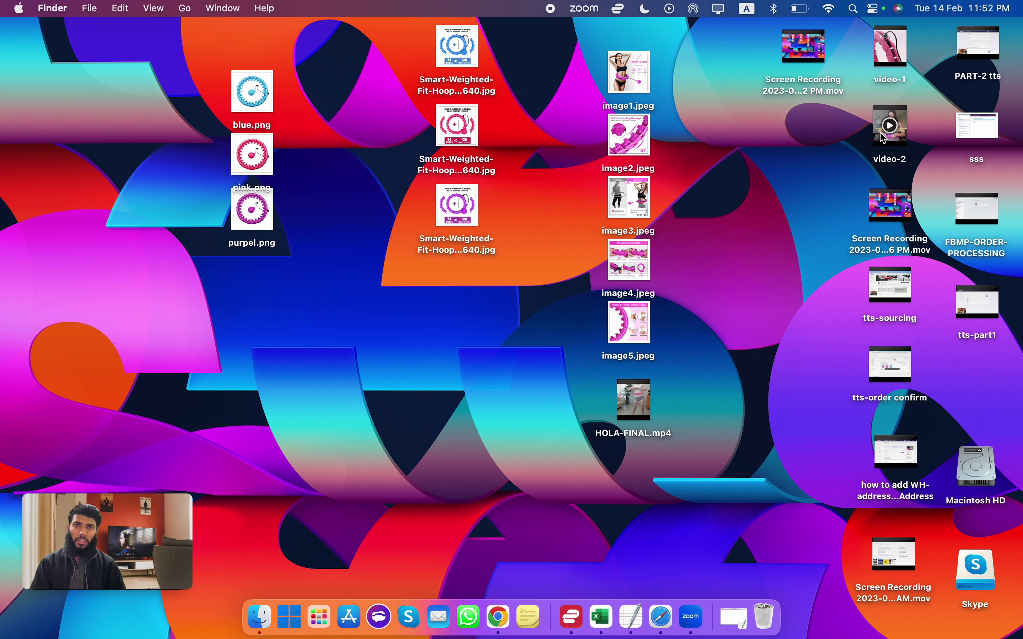
{"action": "mouse_move", "coordinate": [644, 419]}
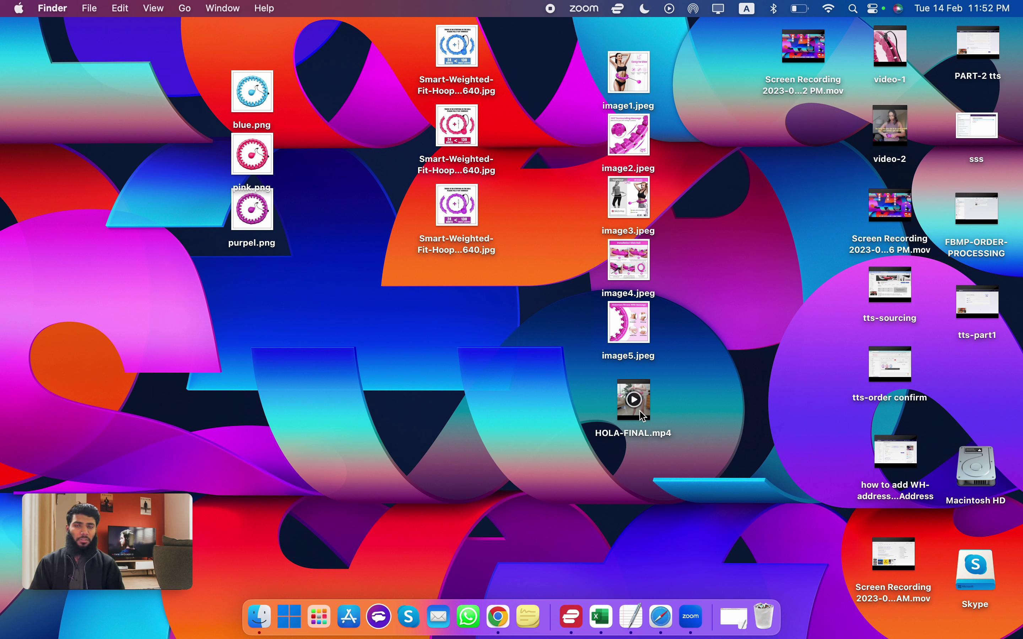
{"action": "double_click", "coordinate": [641, 417]}
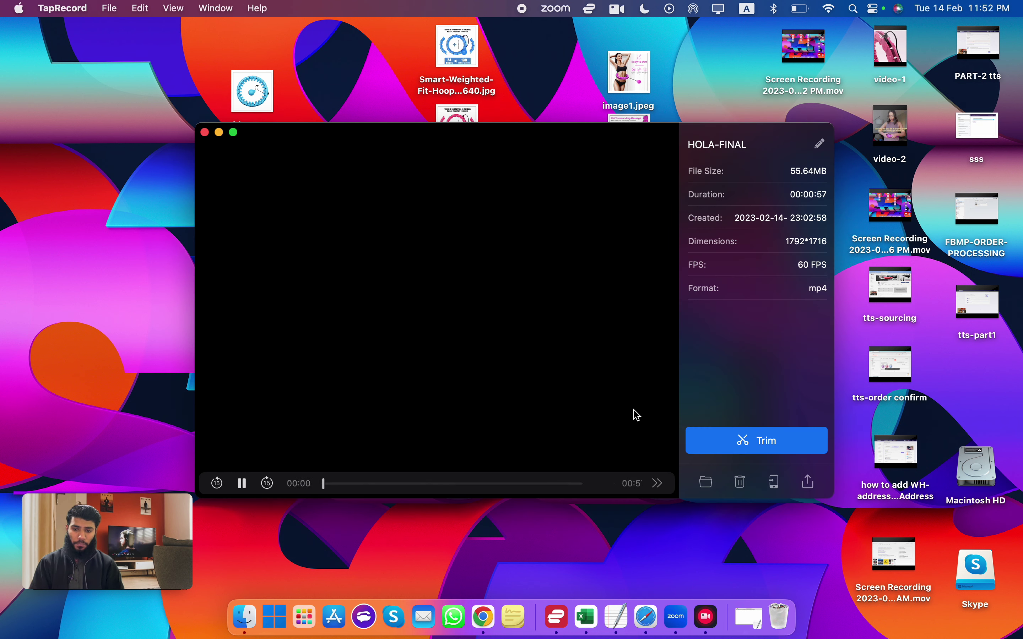
{"action": "left_click_drag", "start_coordinate": [327, 483], "coordinate": [551, 488]}
{"action": "left_click", "coordinate": [438, 326]}
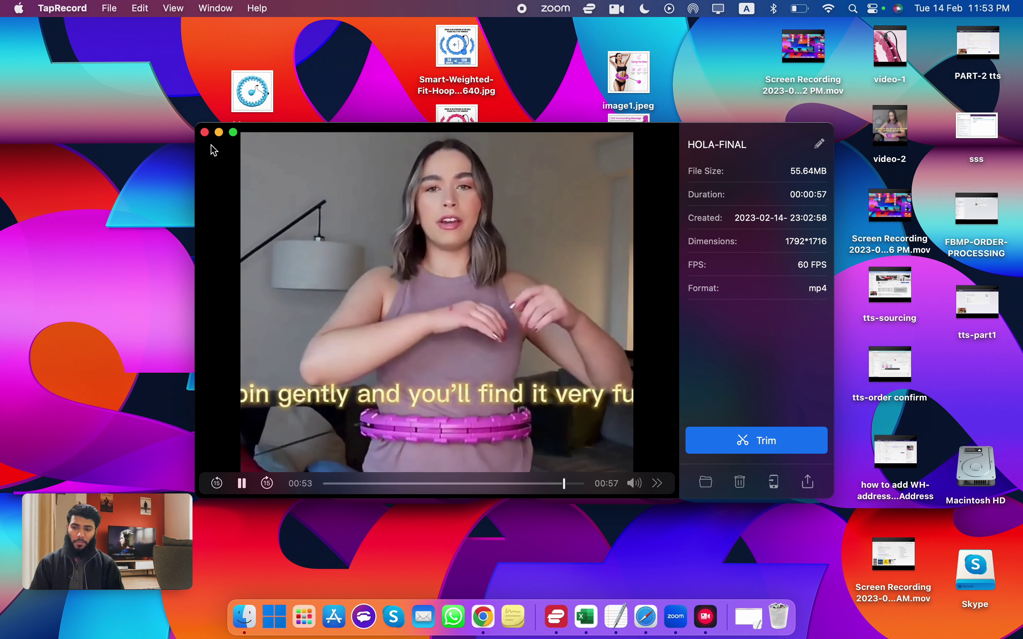
{"action": "left_click", "coordinate": [204, 133]}
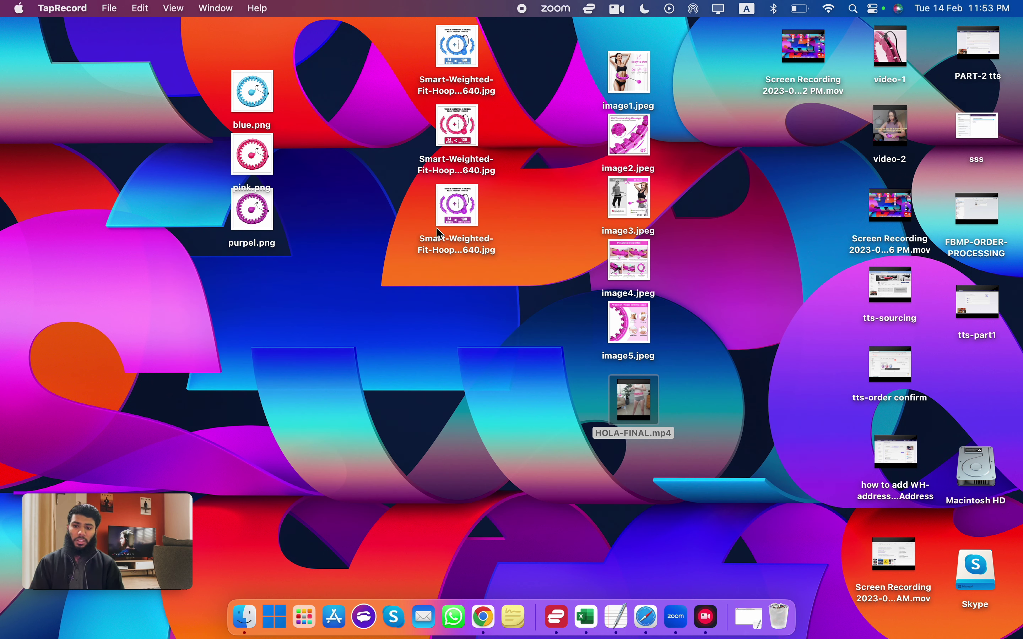
Step: Look over the product image files and colour variant pictures on the desktop and return to Seller Center in the browser
{"action": "left_click_drag", "start_coordinate": [680, 59], "coordinate": [589, 359]}
{"action": "left_click_drag", "start_coordinate": [482, 303], "coordinate": [463, 40]}
{"action": "left_click_drag", "start_coordinate": [313, 24], "coordinate": [190, 320]}
{"action": "left_click", "coordinate": [201, 323]}
{"action": "key", "text": "ctrl+Right"}
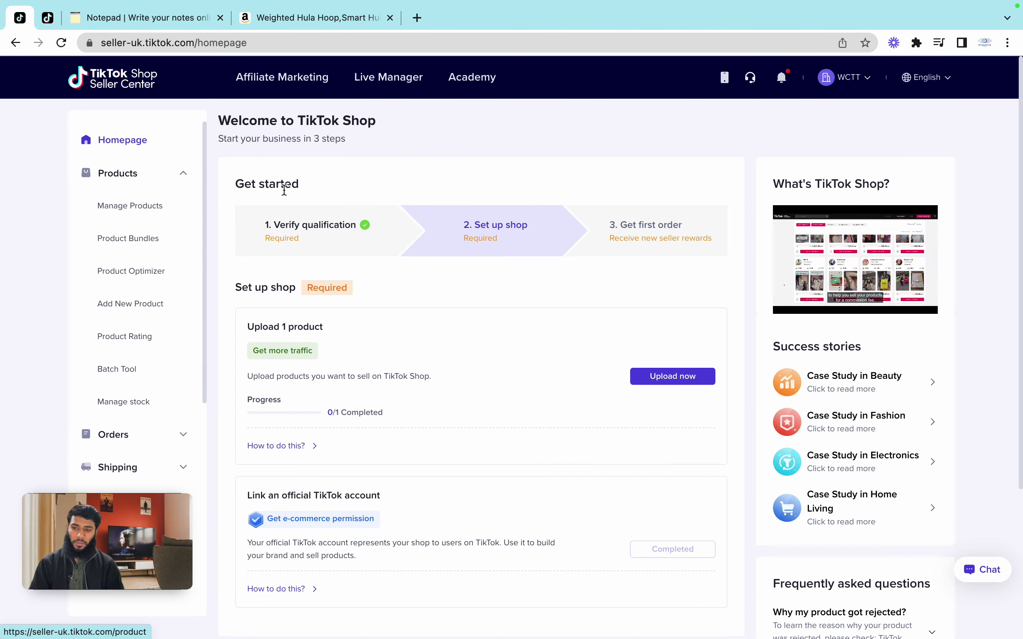
Step: Examine the Verify qualification stage, check the shop's TikTok profile page, and return to the Seller Center homepage
{"action": "left_click_drag", "start_coordinate": [274, 227], "coordinate": [315, 243]}
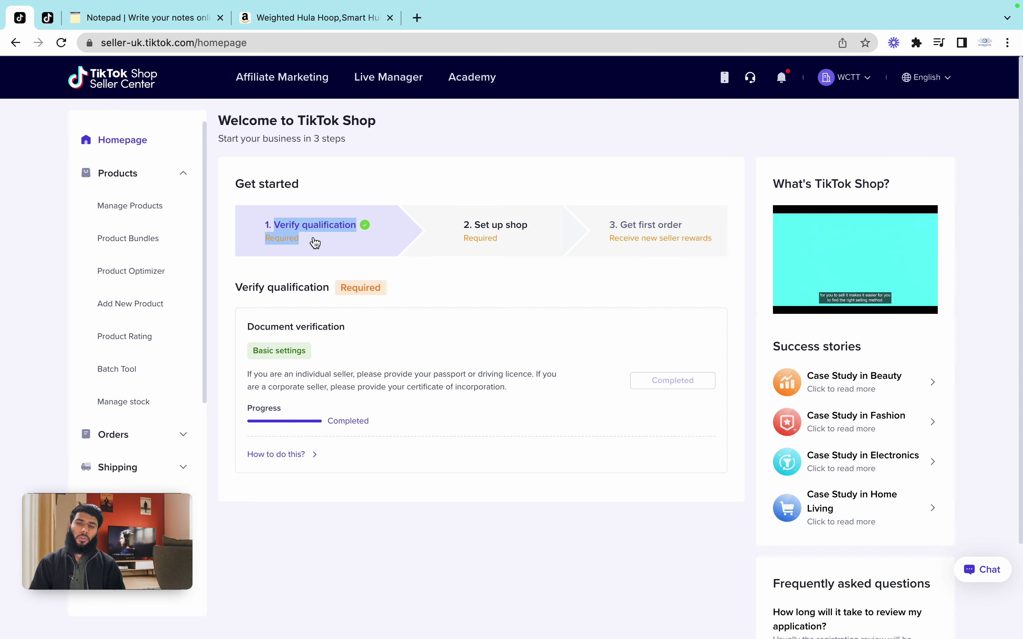
{"action": "left_click", "coordinate": [47, 17]}
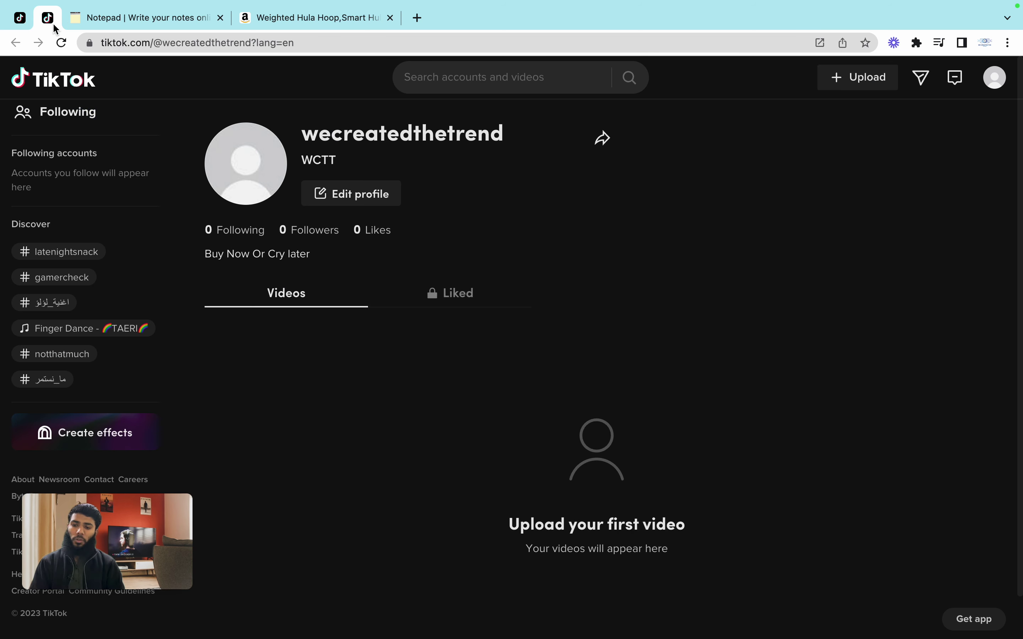
{"action": "left_click", "coordinate": [22, 47]}
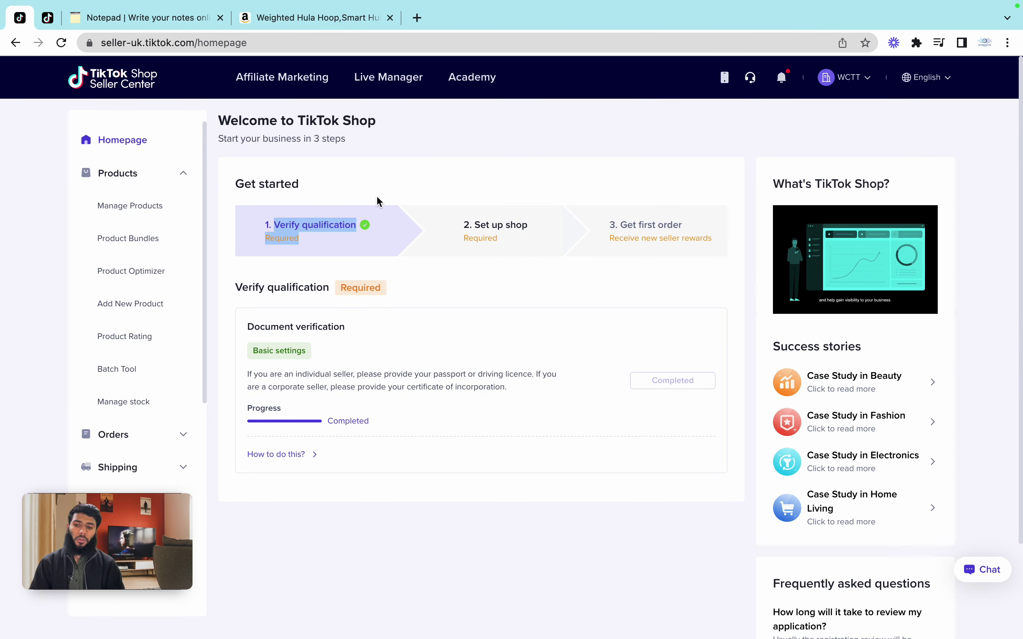
Step: Open the Set up shop stage and start adding a new product
{"action": "left_click", "coordinate": [401, 208]}
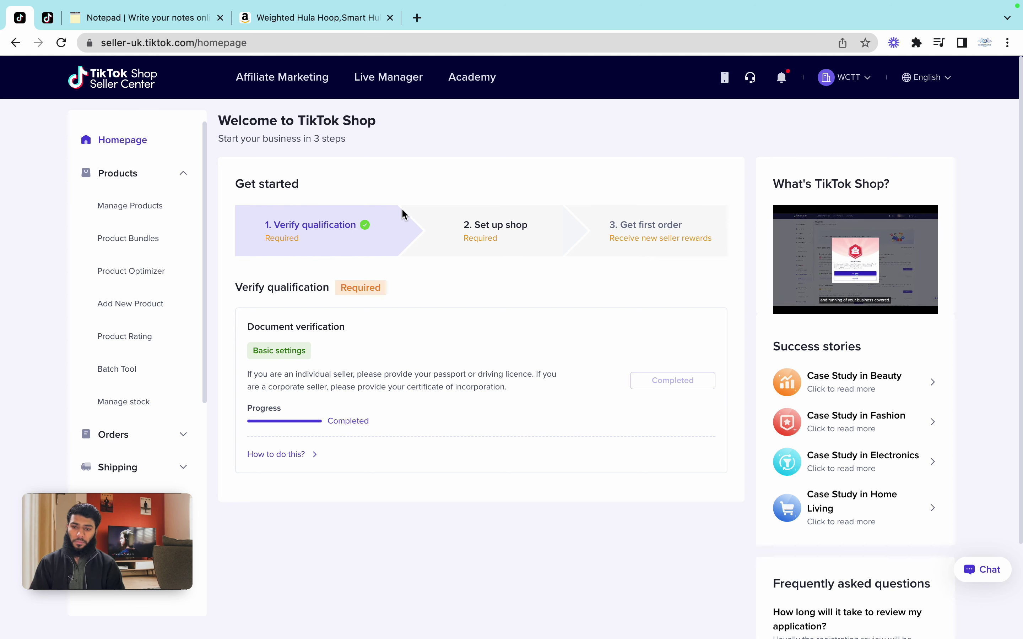
{"action": "left_click", "coordinate": [467, 235]}
{"action": "left_click", "coordinate": [672, 376]}
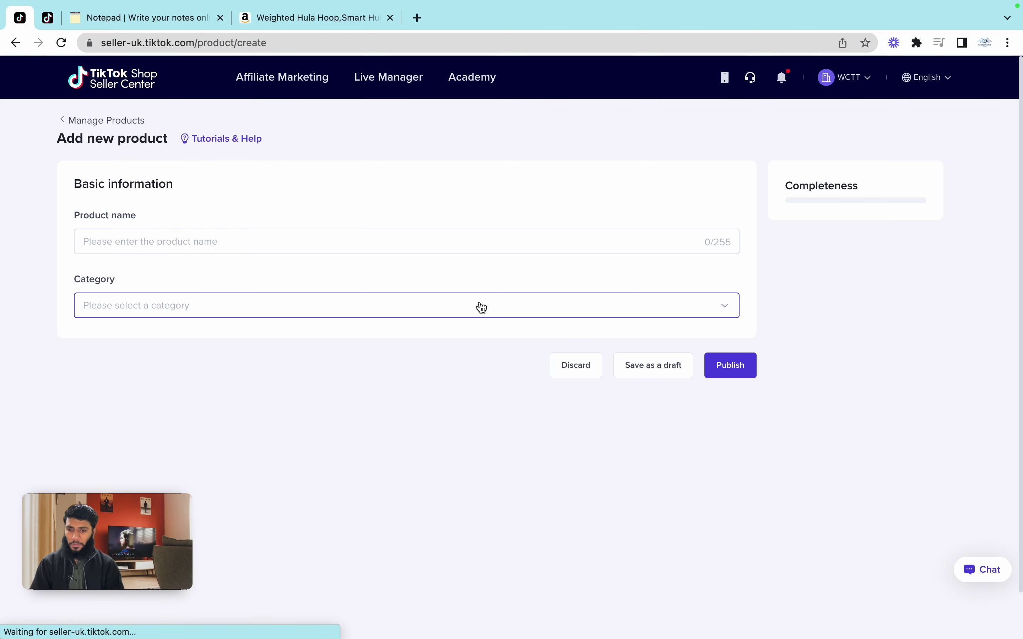
Step: Copy the title from the Notepad page into the product name: "Smart Weighted Hula Hoop, 24 Detachable Links Multiple Colours"
{"action": "left_click", "coordinate": [123, 239]}
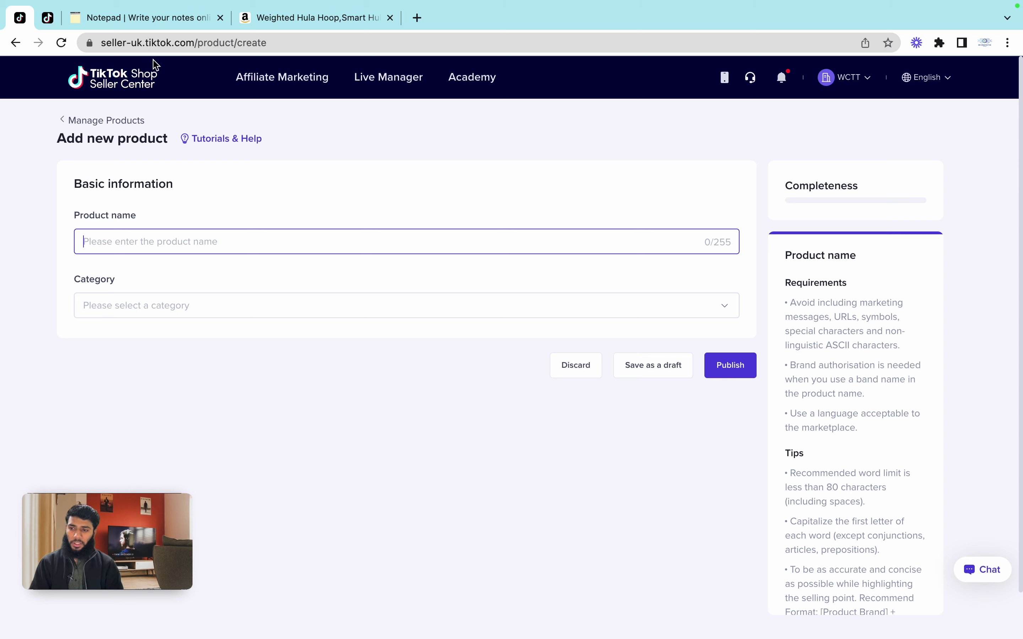
{"action": "left_click", "coordinate": [171, 17]}
{"action": "mouse_move", "coordinate": [204, 207]}
{"action": "left_mouse_down"}
{"action": "mouse_move", "coordinate": [38, 203]}
{"action": "mouse_move", "coordinate": [34, 189]}
{"action": "mouse_move", "coordinate": [210, 217]}
{"action": "left_mouse_up"}
{"action": "key", "text": "super+c"}
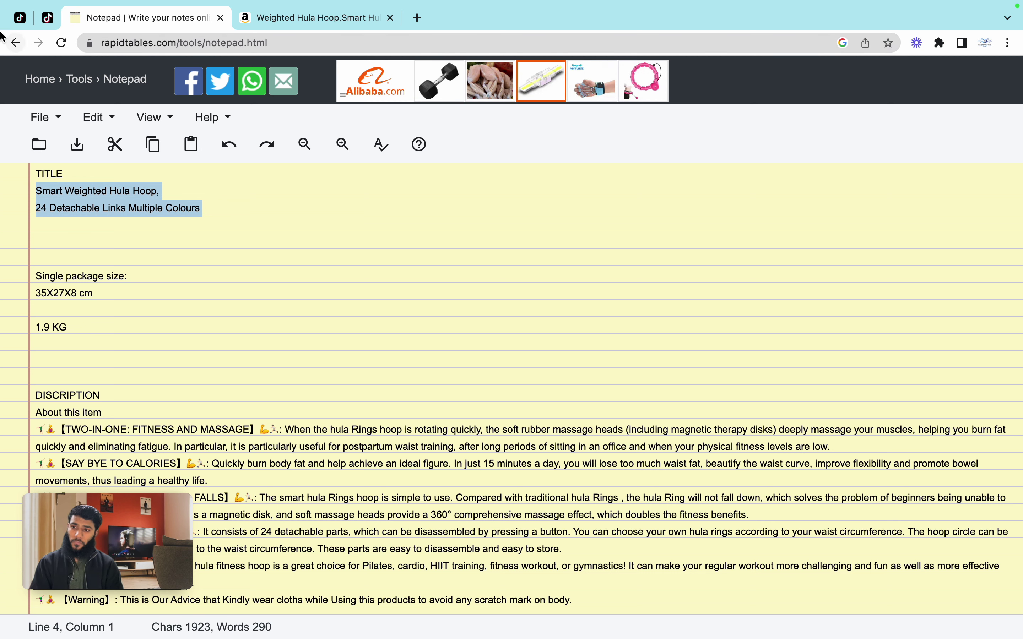
{"action": "left_click", "coordinate": [20, 17]}
{"action": "key", "text": "super+v"}
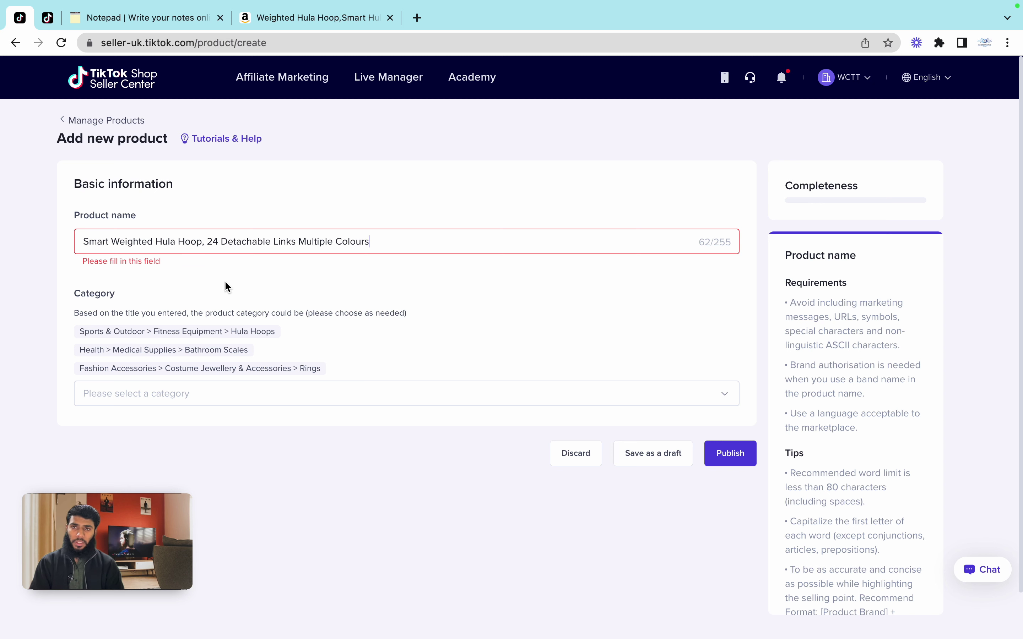
Step: Choose the suggested category Sports & Outdoor > Fitness Equipment > Hula Hoops and set the brand to No brand
{"action": "left_click_drag", "start_coordinate": [77, 301], "coordinate": [159, 295]}
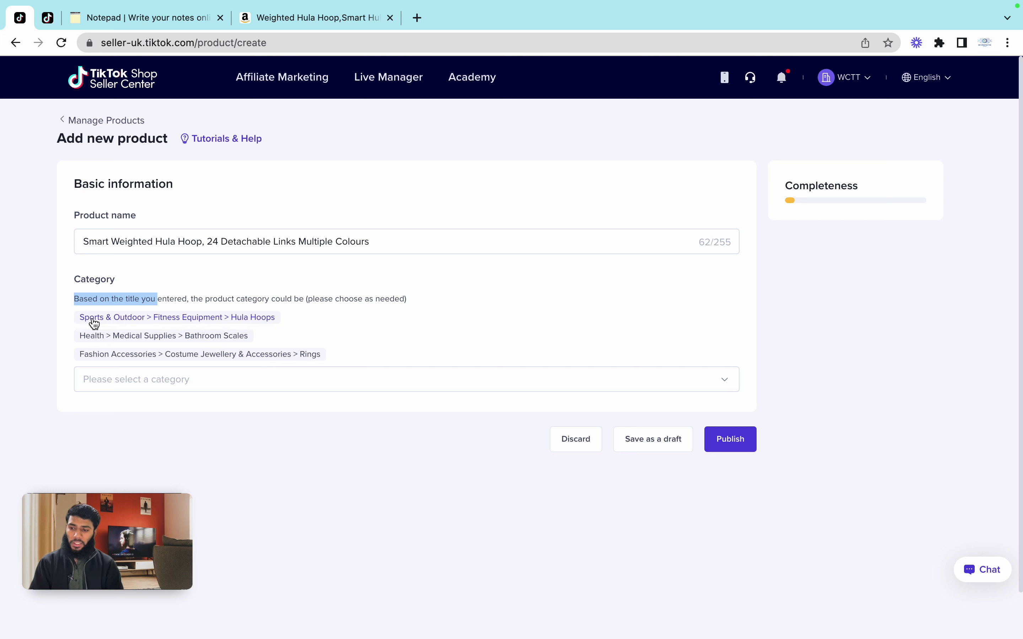
{"action": "left_click", "coordinate": [233, 321]}
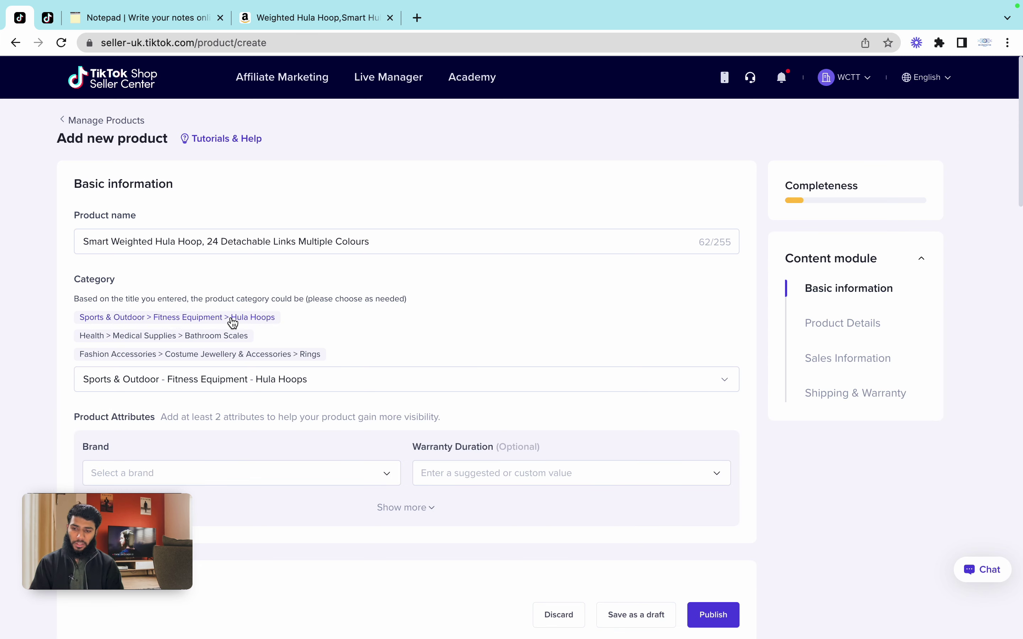
{"action": "scroll", "coordinate": [315, 401], "scroll_direction": "down", "scroll_amount": 5}
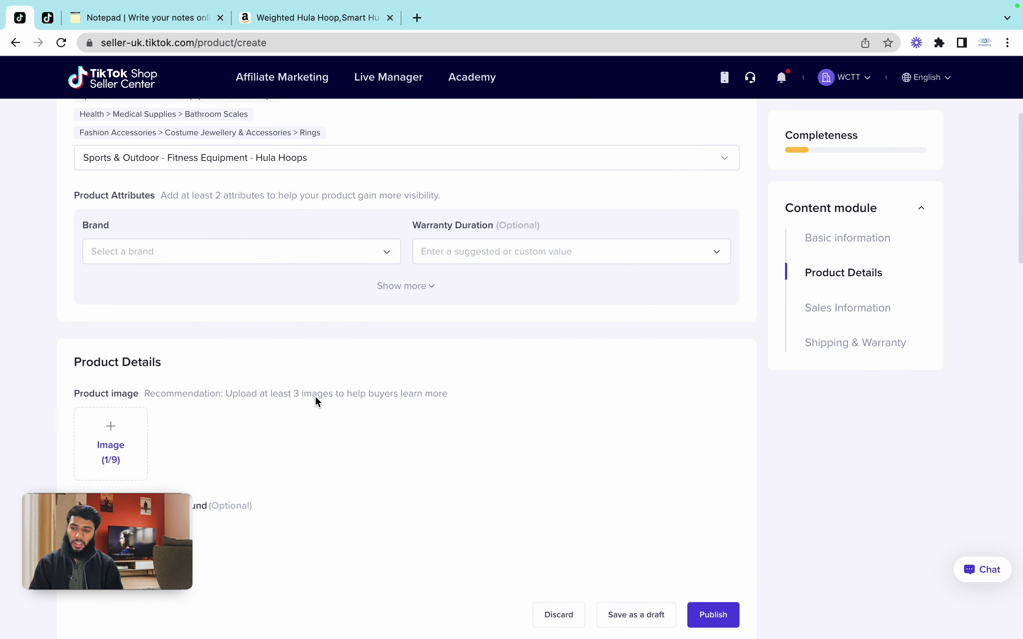
{"action": "left_click", "coordinate": [342, 249]}
{"action": "left_click", "coordinate": [154, 277]}
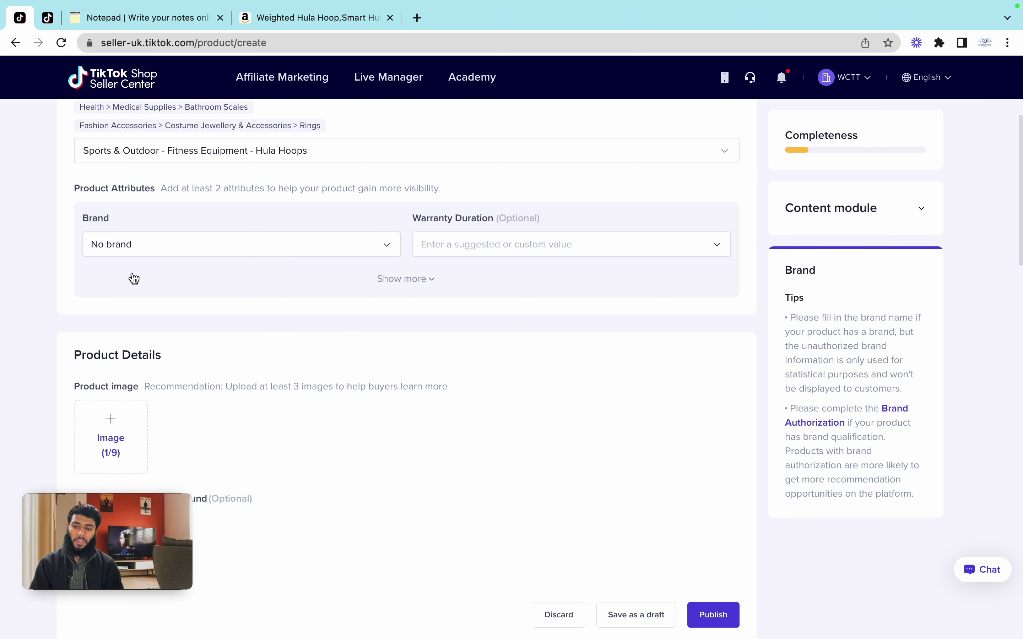
Step: Upload blue.png from the Desktop folder as the product's image with white background
{"action": "scroll", "coordinate": [53, 338], "scroll_direction": "down", "scroll_amount": 4}
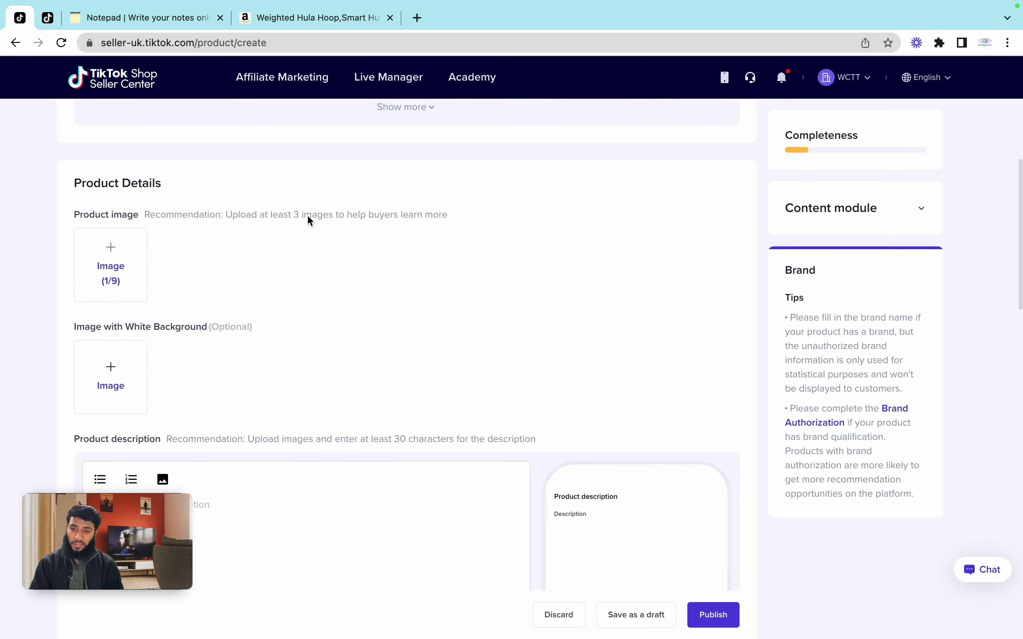
{"action": "scroll", "coordinate": [422, 212], "scroll_direction": "down", "scroll_amount": 1}
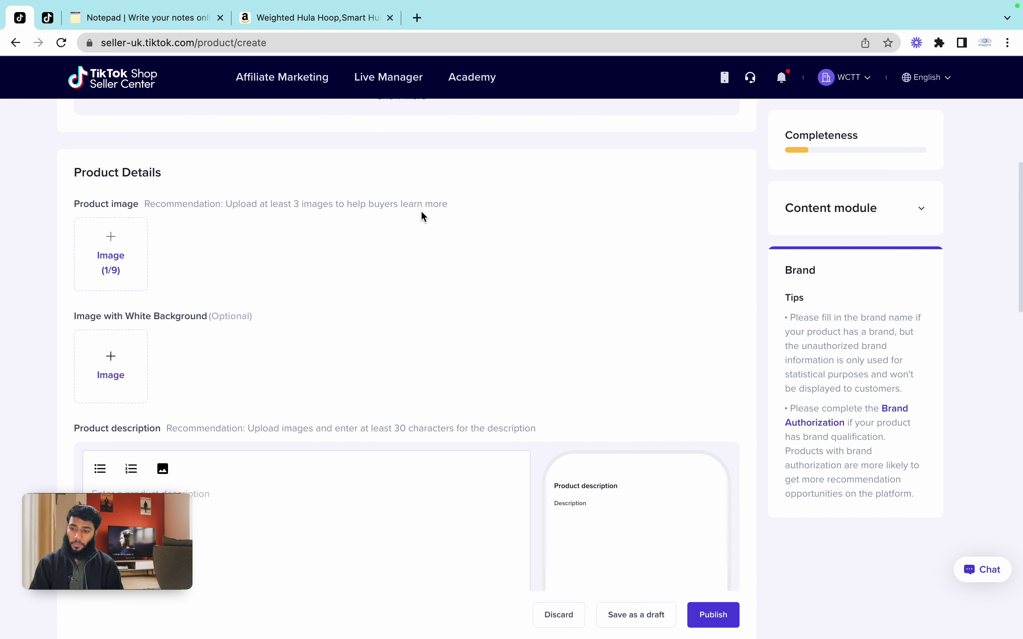
{"action": "scroll", "coordinate": [211, 319], "scroll_direction": "down", "scroll_amount": 1}
{"action": "scroll", "coordinate": [211, 319], "scroll_direction": "up", "scroll_amount": 1}
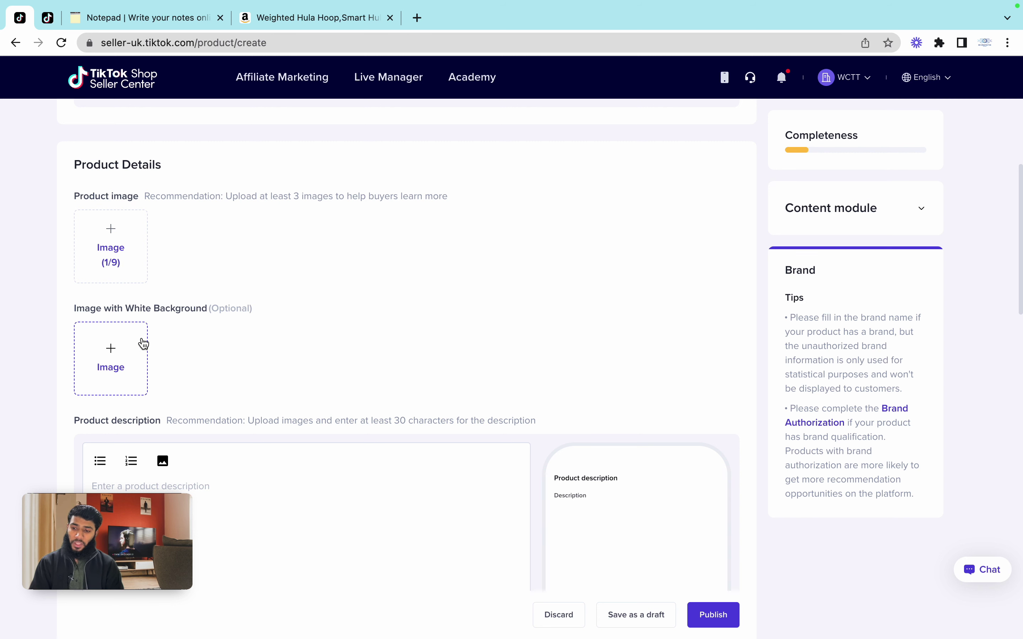
{"action": "left_click", "coordinate": [115, 357]}
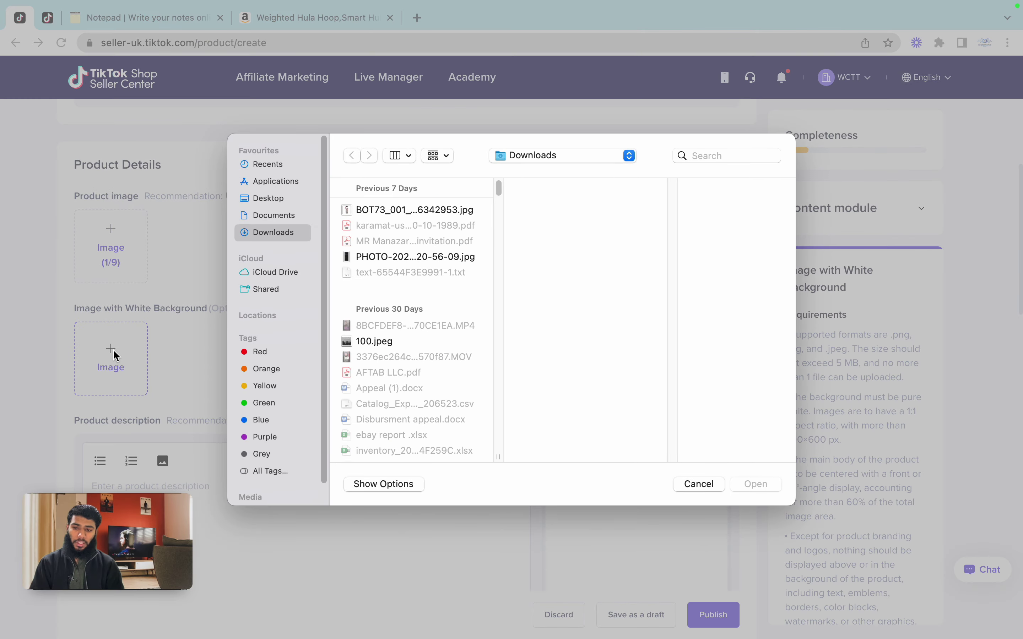
{"action": "left_click", "coordinate": [268, 217]}
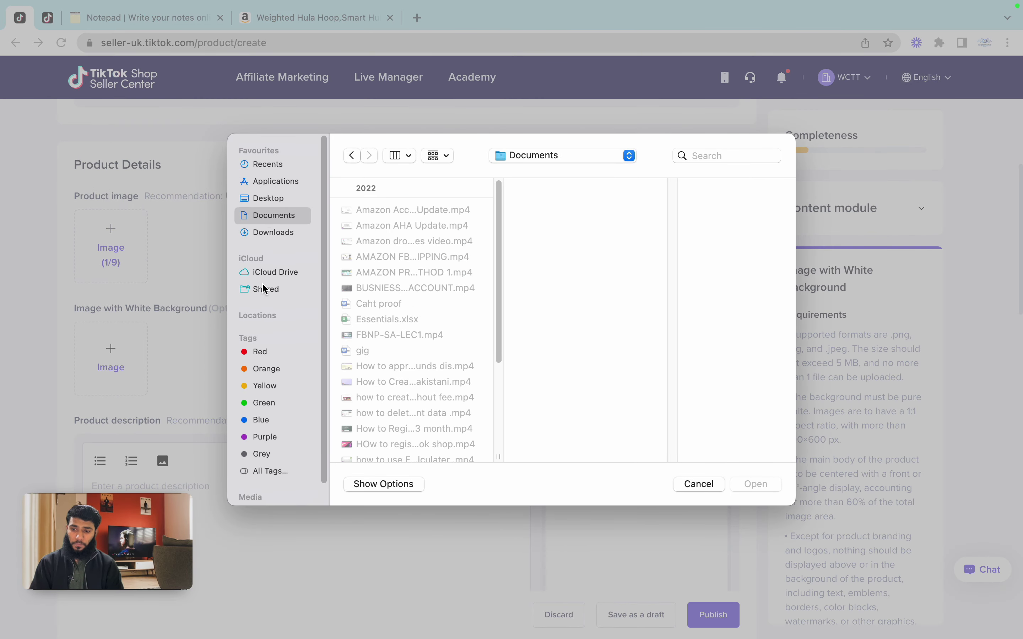
{"action": "left_click", "coordinate": [269, 199]}
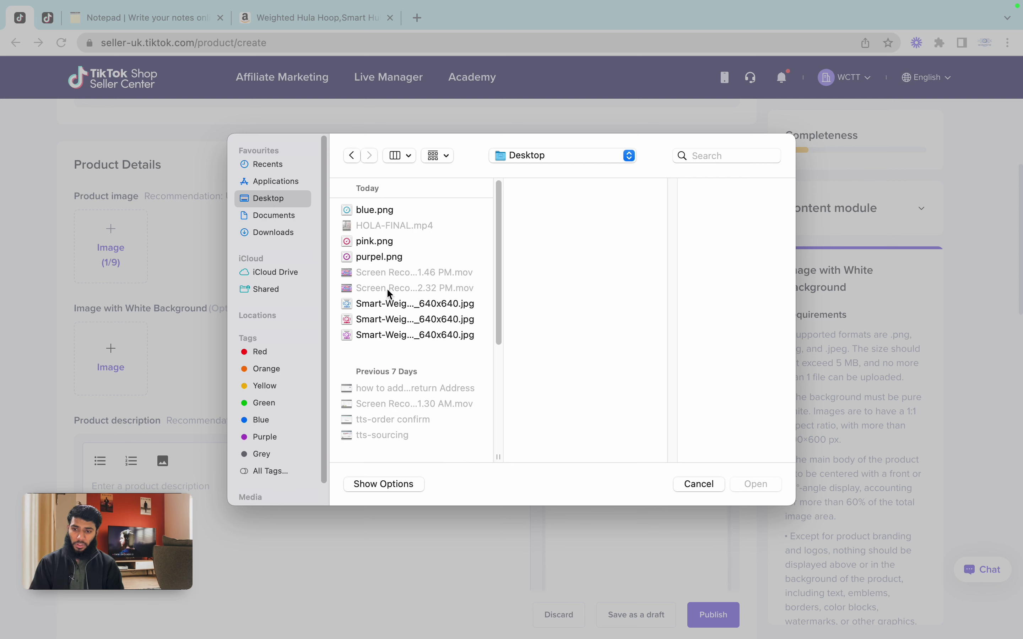
{"action": "left_click", "coordinate": [382, 308]}
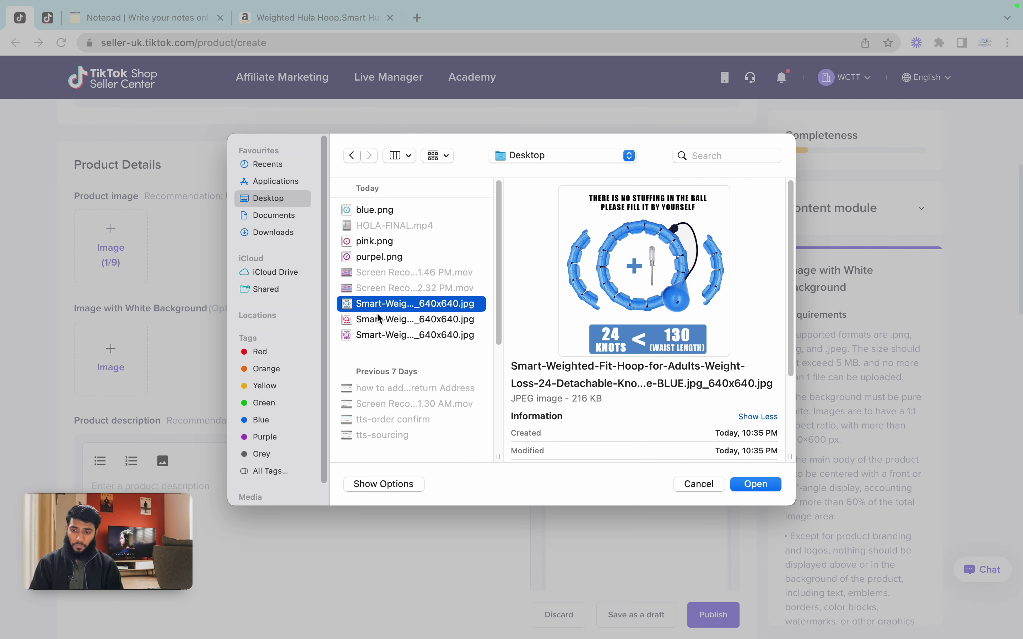
{"action": "left_click", "coordinate": [380, 320]}
{"action": "left_click", "coordinate": [378, 247]}
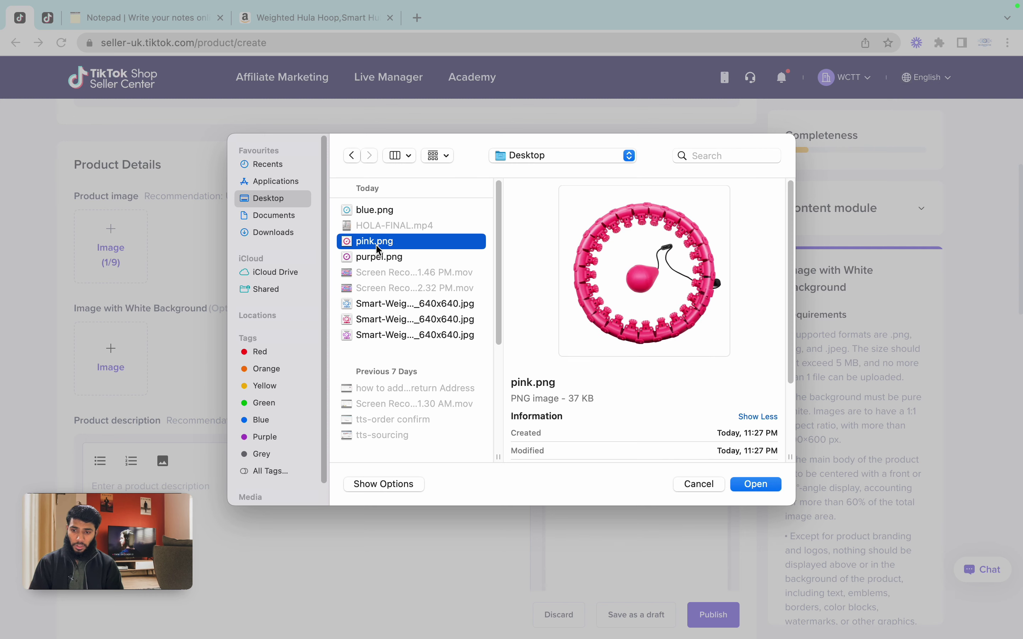
{"action": "left_click", "coordinate": [375, 210]}
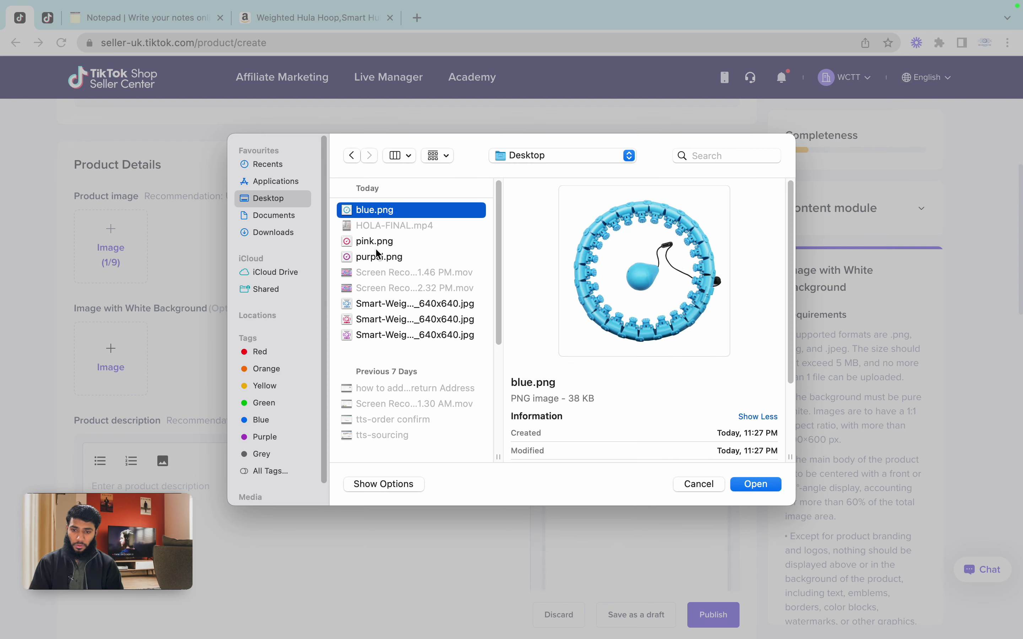
{"action": "left_click", "coordinate": [754, 485]}
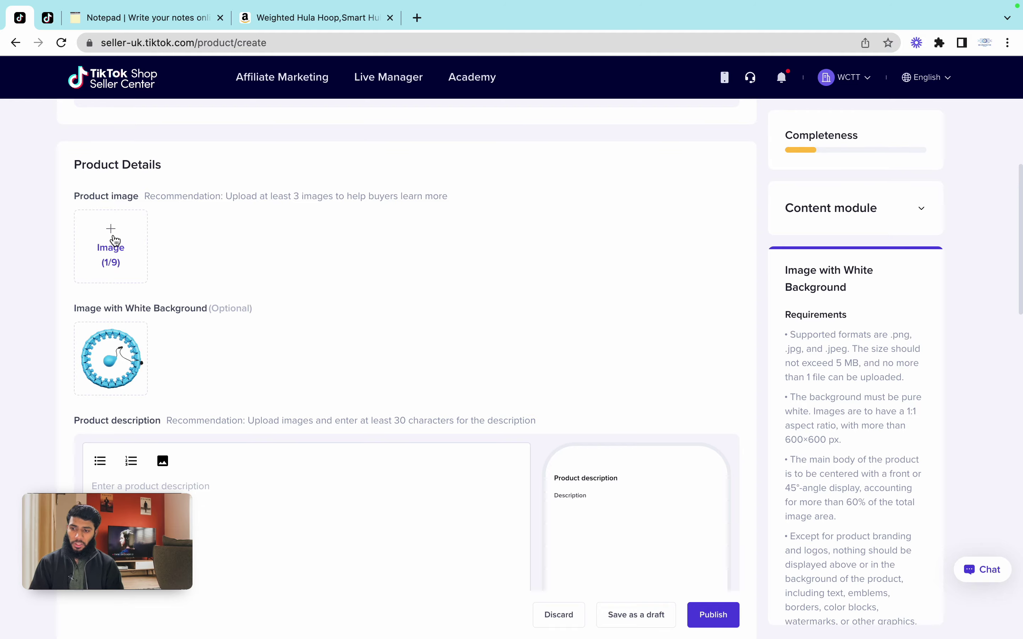
Step: Upload the three Smart-Weighted 640x640 JPG files and image1.jpeg to image5.jpeg from the Desktop folder as product images
{"action": "left_click", "coordinate": [111, 249]}
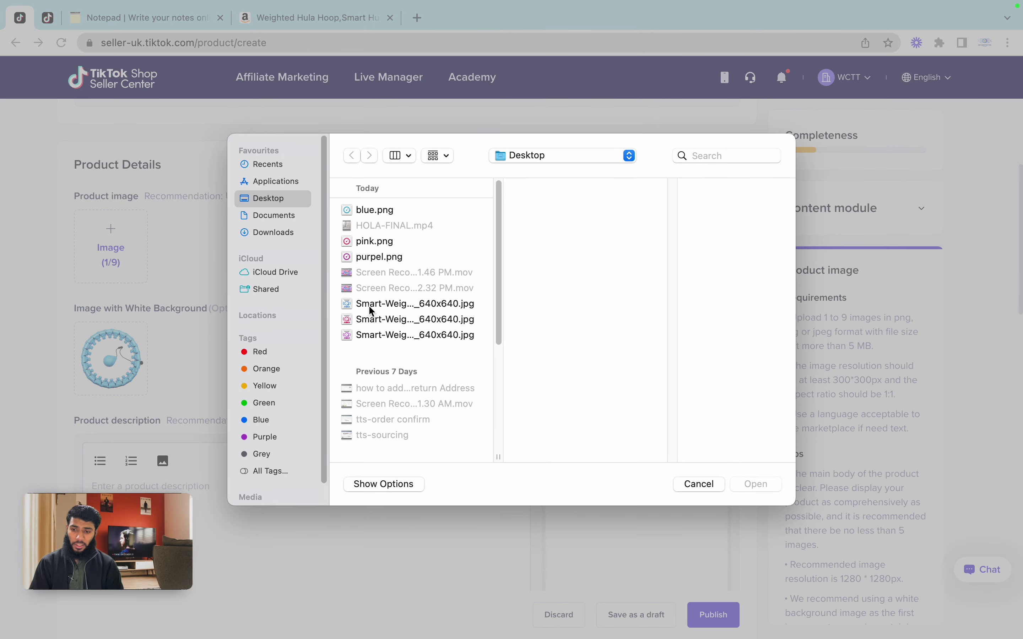
{"action": "left_click", "coordinate": [371, 312]}
{"action": "left_click", "coordinate": [373, 320], "text": "shift"}
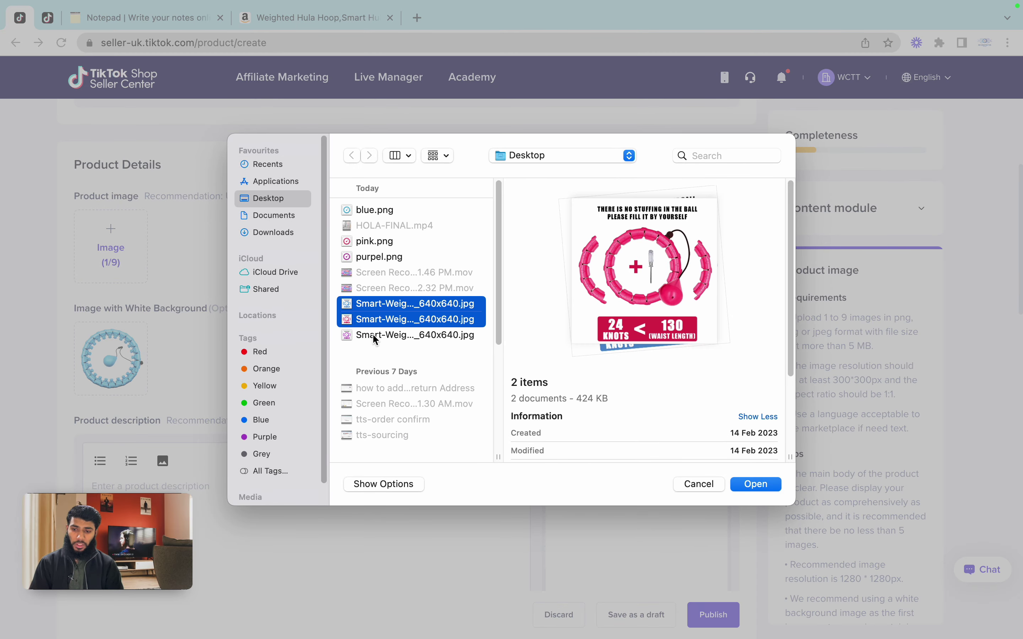
{"action": "left_click", "coordinate": [373, 335], "text": "shift"}
{"action": "scroll", "coordinate": [372, 335], "scroll_direction": "down", "scroll_amount": 5}
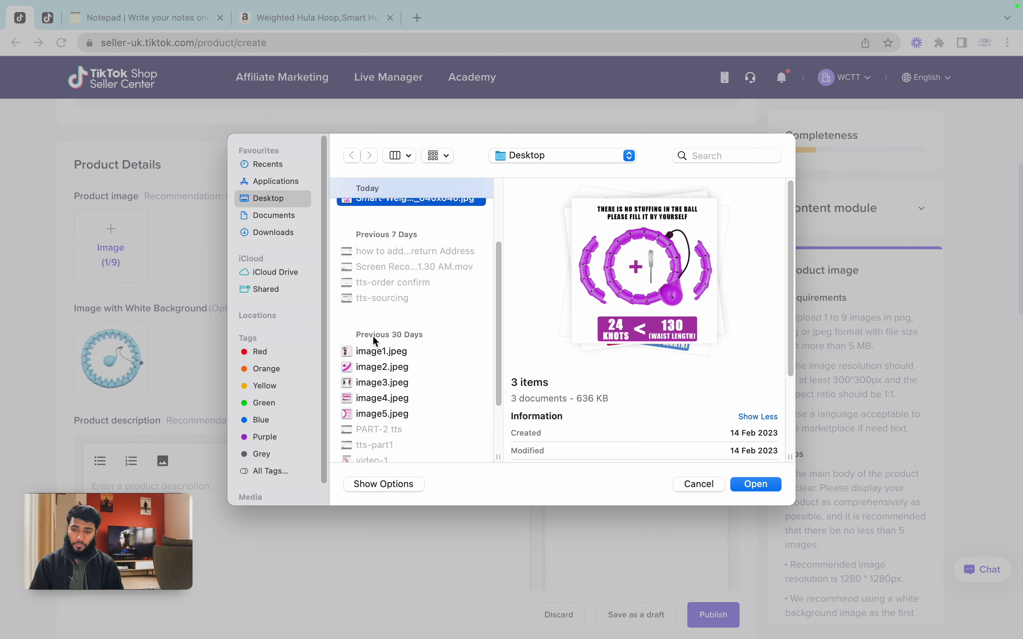
{"action": "left_click", "coordinate": [378, 286], "text": "super"}
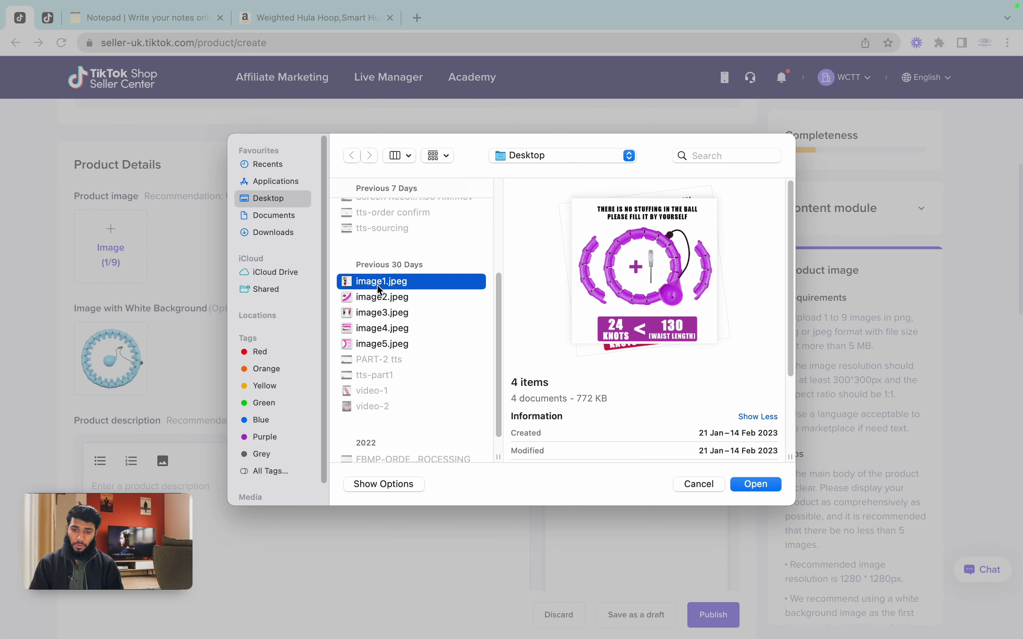
{"action": "left_click", "coordinate": [379, 301], "text": "super"}
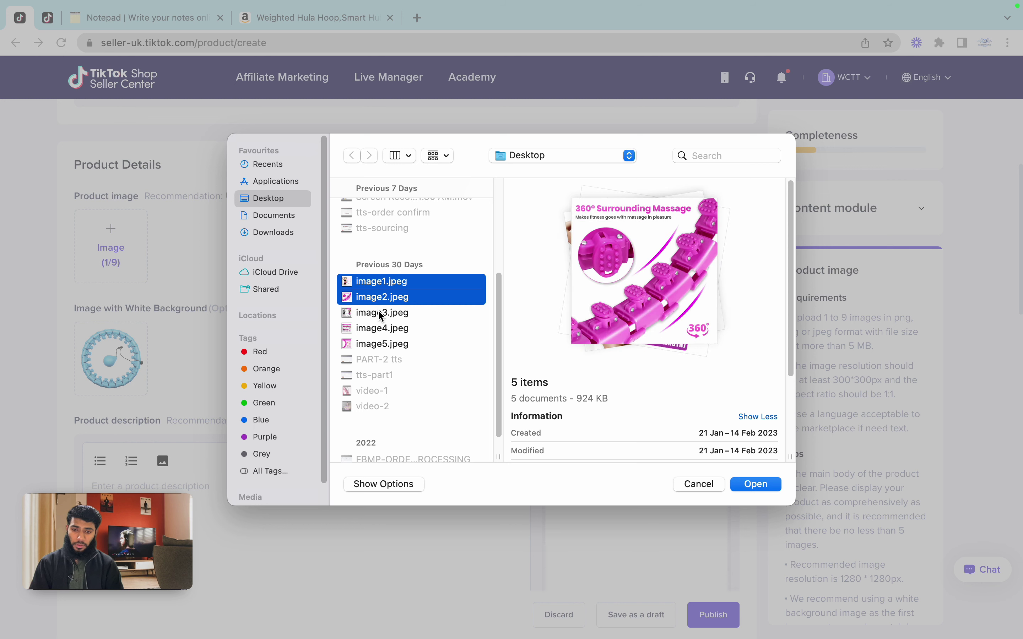
{"action": "left_click", "coordinate": [380, 314], "text": "super"}
{"action": "left_click", "coordinate": [377, 330], "text": "super"}
{"action": "left_click", "coordinate": [374, 342], "text": "super"}
{"action": "scroll", "coordinate": [373, 344], "scroll_direction": "up", "scroll_amount": 4}
{"action": "scroll", "coordinate": [372, 344], "scroll_direction": "up", "scroll_amount": 2}
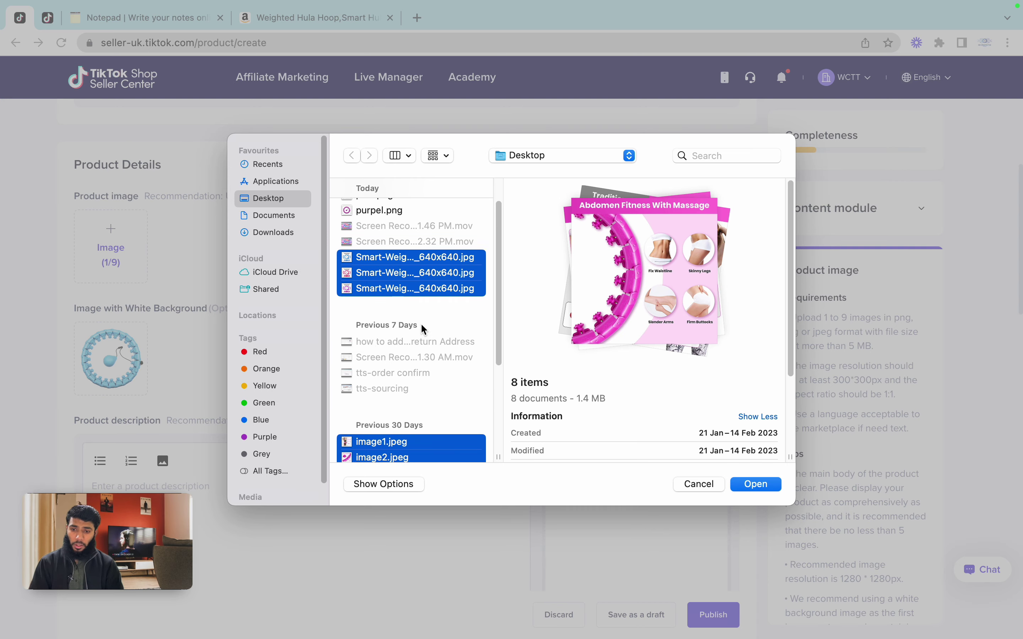
{"action": "left_click", "coordinate": [756, 485]}
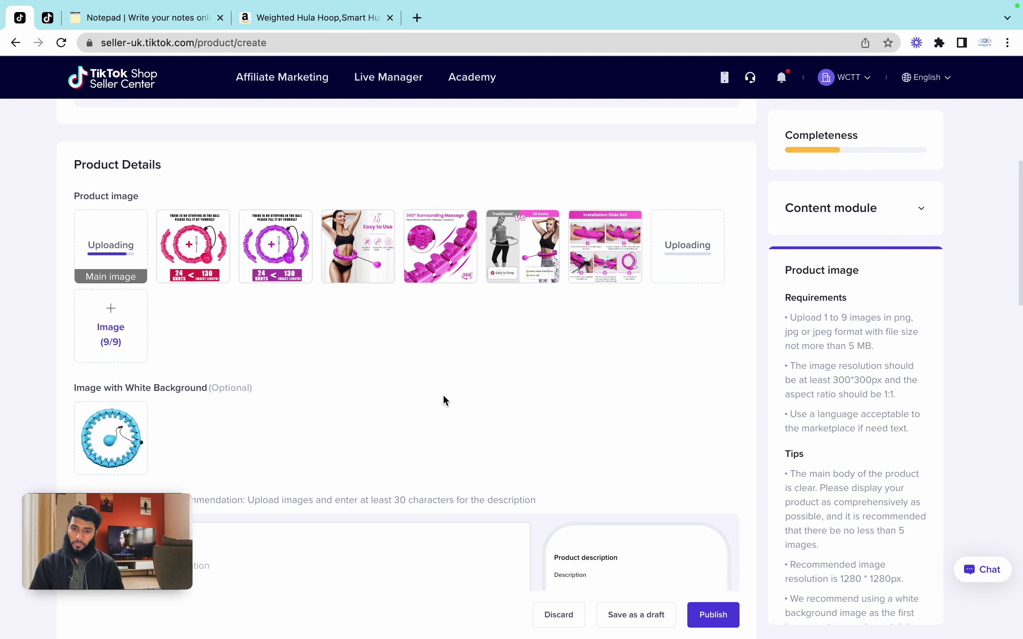
Step: Look over the uploaded product images and the requirements and editor of the product description section
{"action": "mouse_move", "coordinate": [269, 256]}
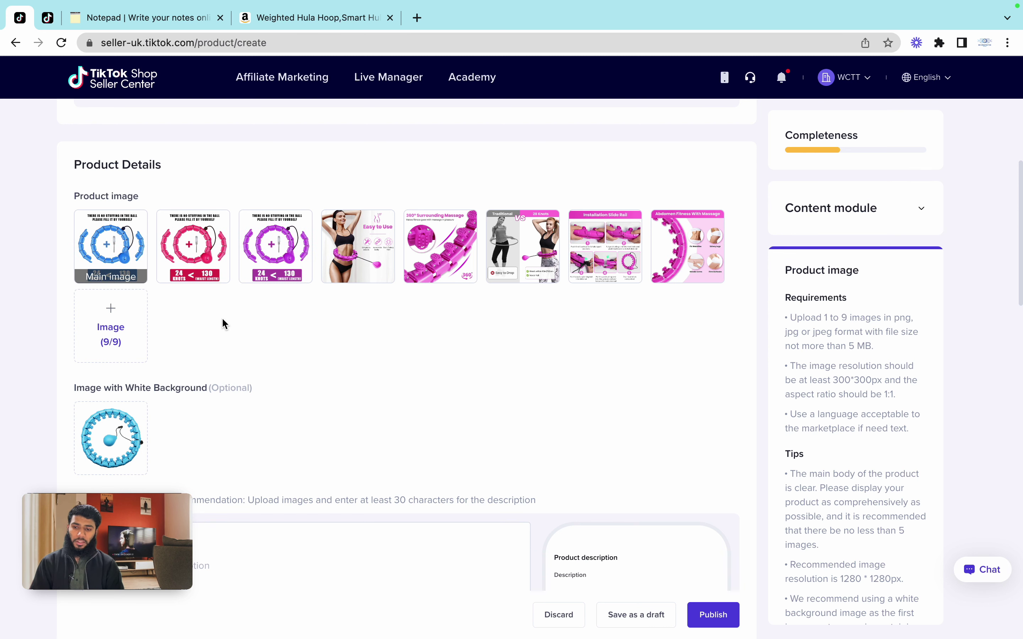
{"action": "mouse_move", "coordinate": [418, 257]}
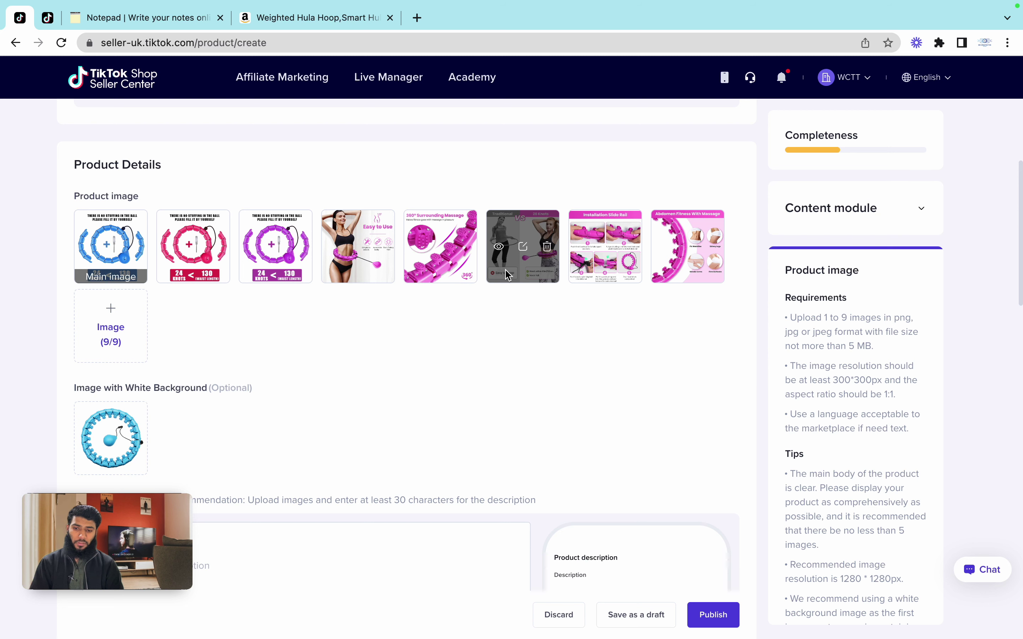
{"action": "mouse_move", "coordinate": [578, 256]}
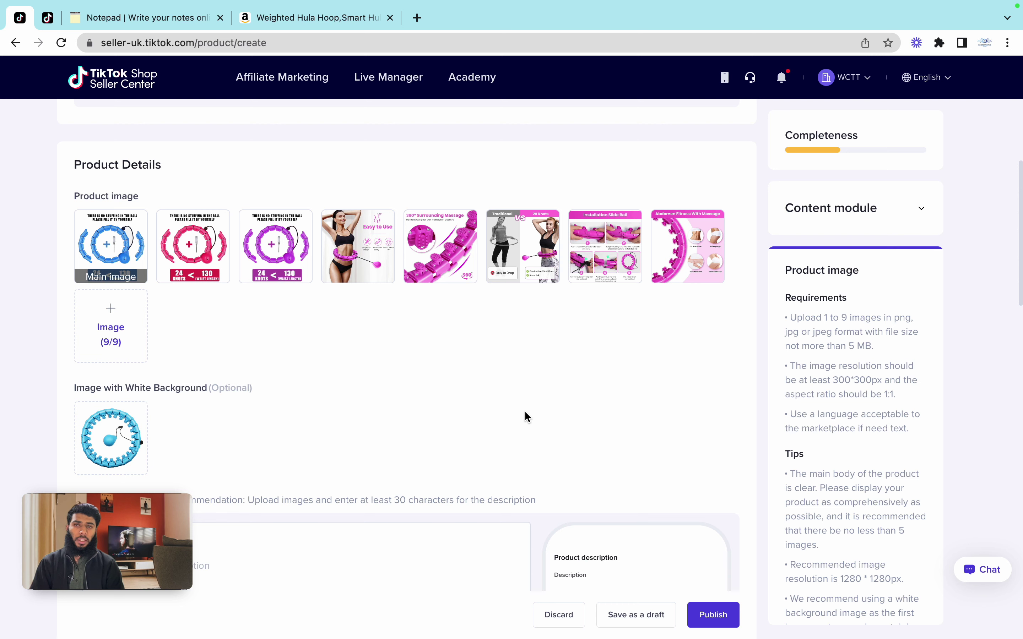
{"action": "scroll", "coordinate": [524, 413], "scroll_direction": "down", "scroll_amount": 2}
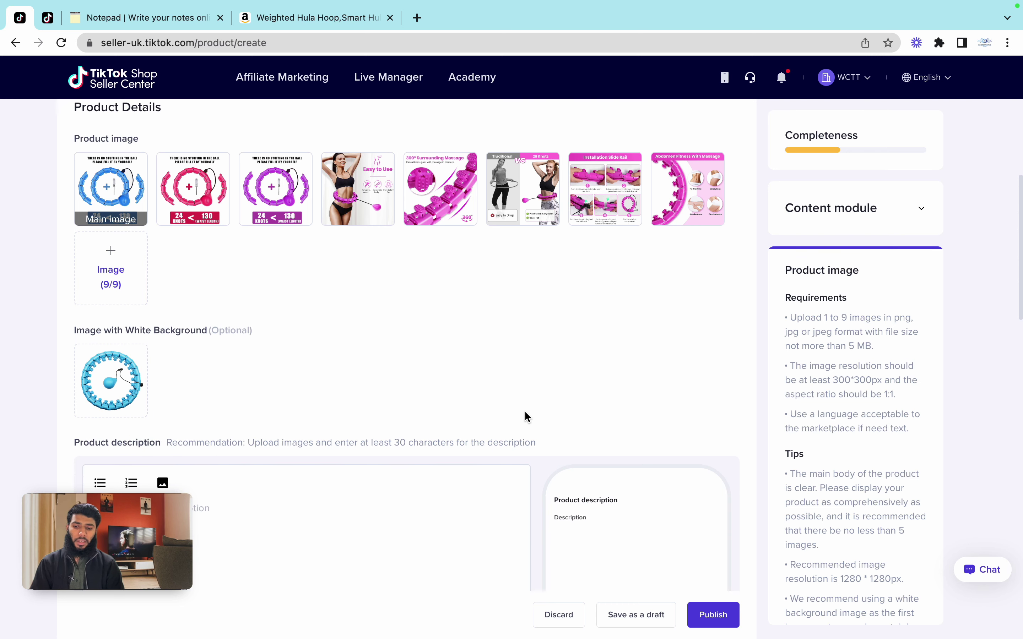
{"action": "scroll", "coordinate": [525, 417], "scroll_direction": "down", "scroll_amount": 1}
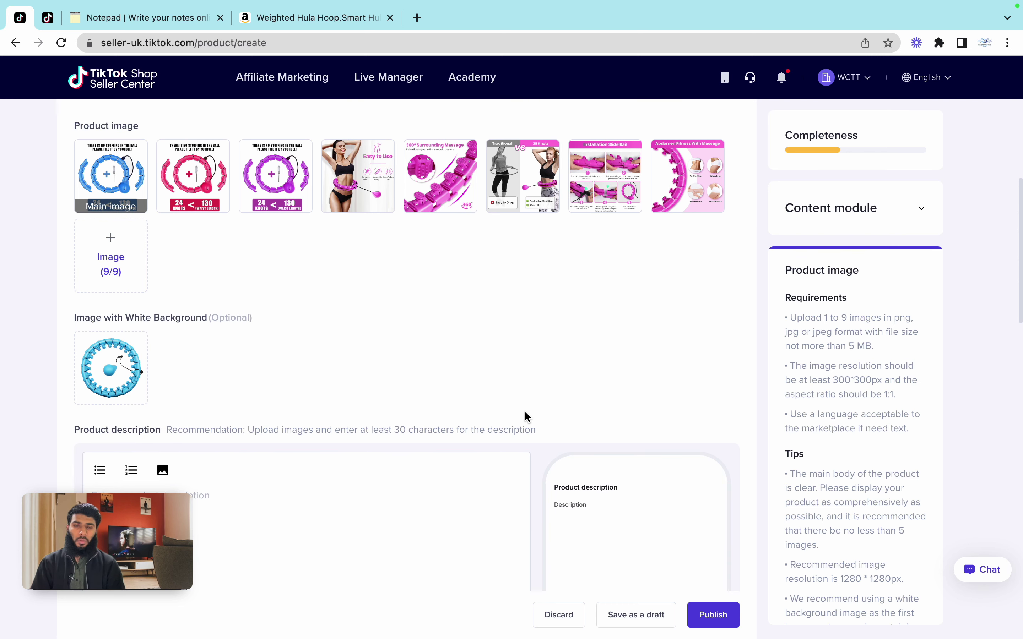
{"action": "scroll", "coordinate": [524, 412], "scroll_direction": "down", "scroll_amount": 5}
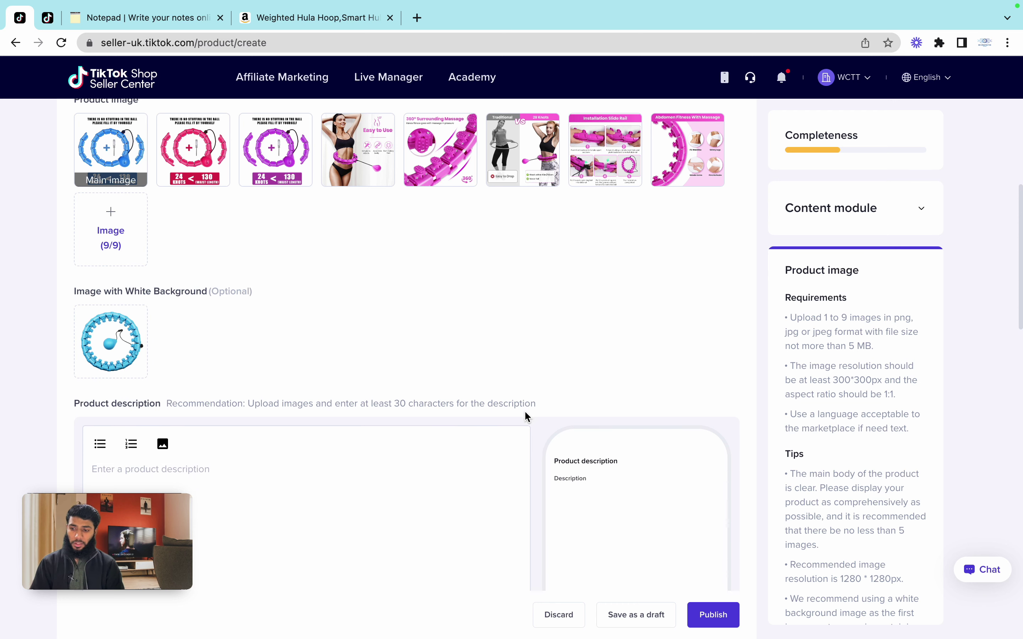
{"action": "scroll", "coordinate": [525, 415], "scroll_direction": "up", "scroll_amount": 2}
{"action": "scroll", "coordinate": [525, 416], "scroll_direction": "down", "scroll_amount": 5}
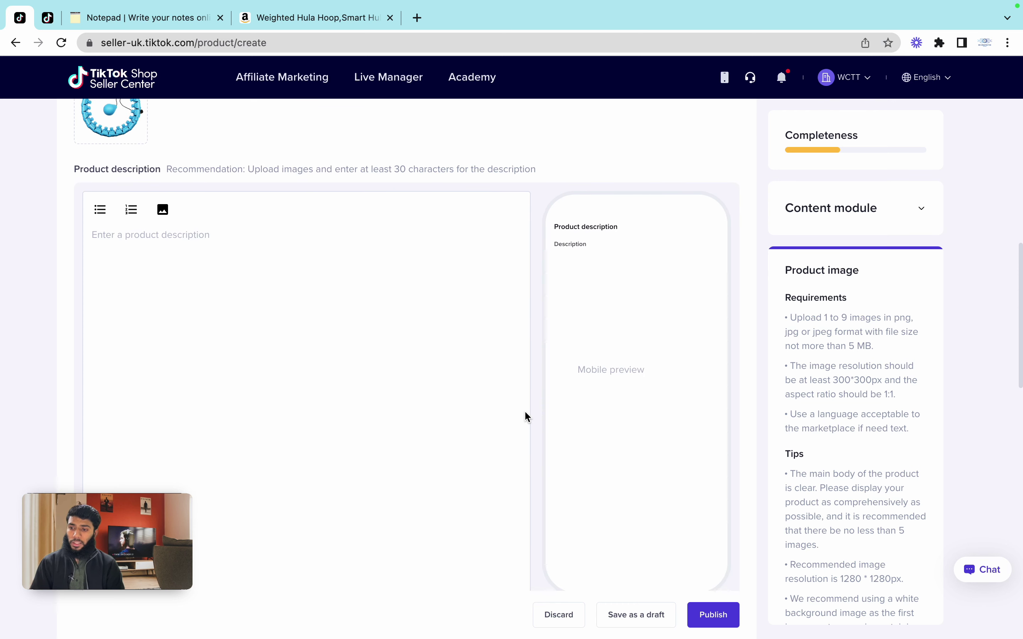
{"action": "scroll", "coordinate": [218, 279], "scroll_direction": "up", "scroll_amount": 2}
{"action": "scroll", "coordinate": [219, 278], "scroll_direction": "up", "scroll_amount": 4}
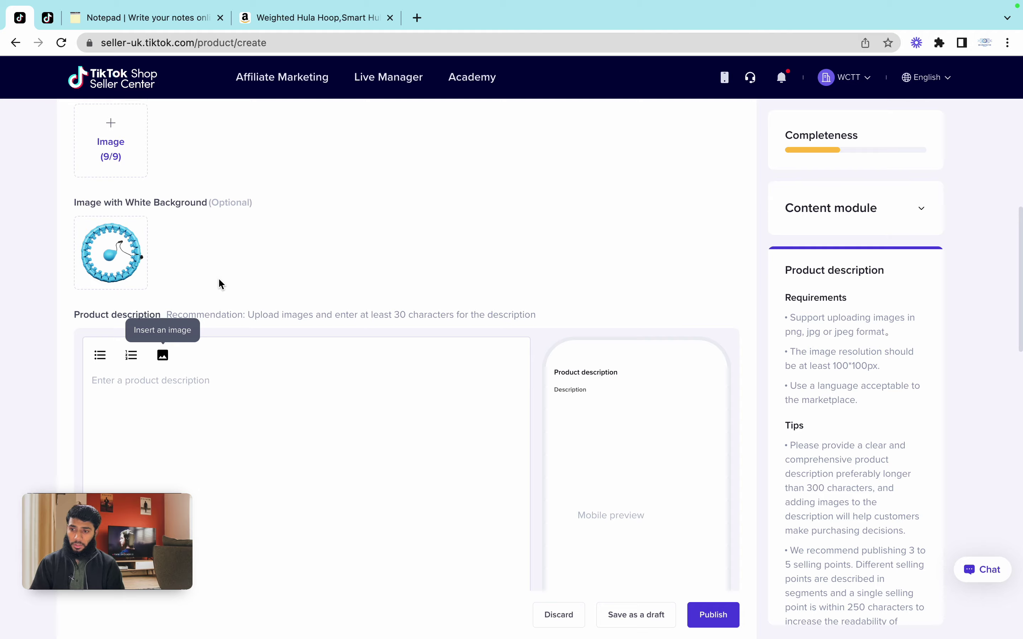
{"action": "scroll", "coordinate": [218, 279], "scroll_direction": "down", "scroll_amount": 8}
{"action": "scroll", "coordinate": [218, 279], "scroll_direction": "down", "scroll_amount": 1}
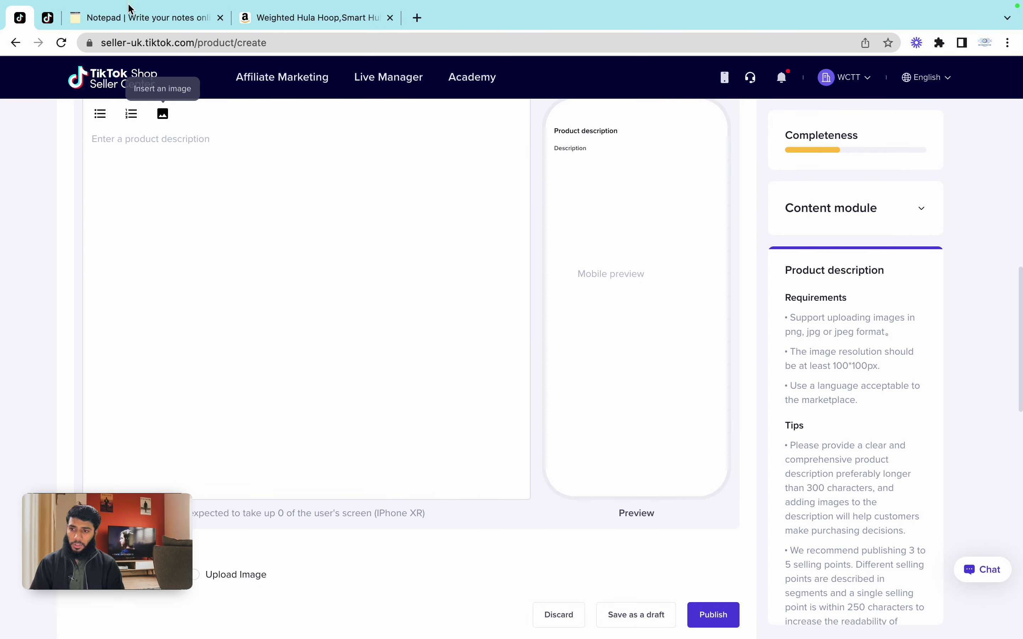
Step: Copy the text from "About this item" through the [Warning] line in the Notepad tab into the listing's product description
{"action": "left_click", "coordinate": [129, 17]}
{"action": "left_click_drag", "start_coordinate": [34, 412], "coordinate": [613, 604]}
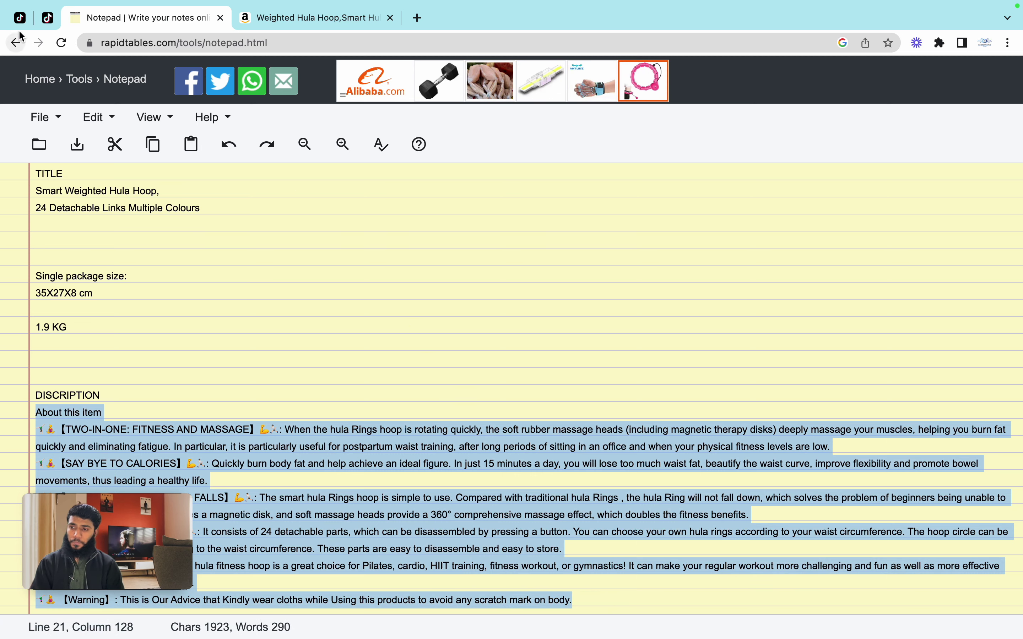
{"action": "left_click", "coordinate": [20, 17]}
{"action": "left_click", "coordinate": [131, 196]}
{"action": "key", "text": "ctrl+v"}
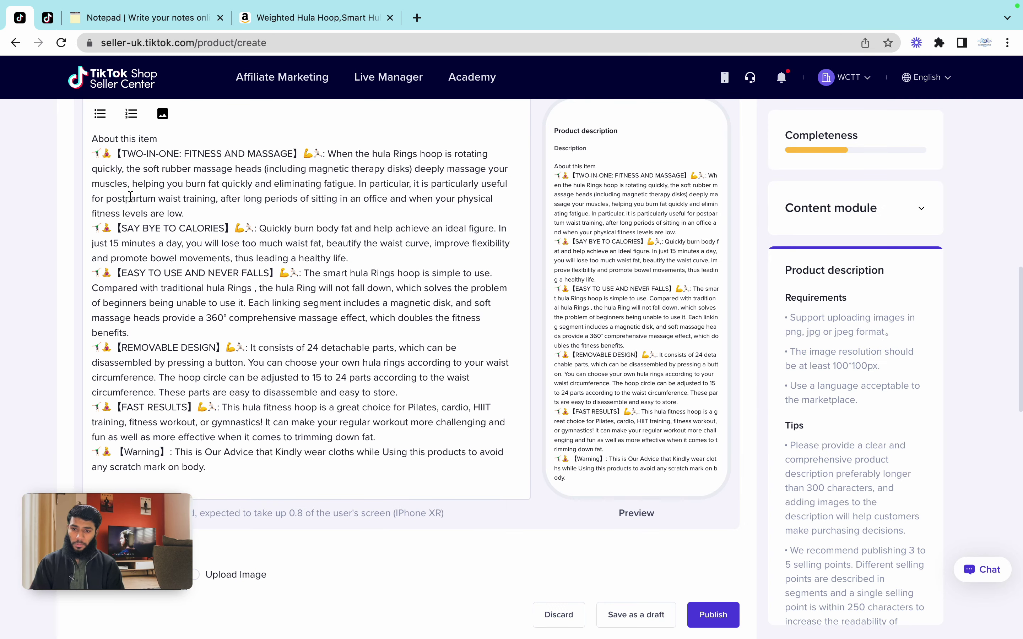
{"action": "scroll", "coordinate": [573, 320], "scroll_direction": "down", "scroll_amount": 1}
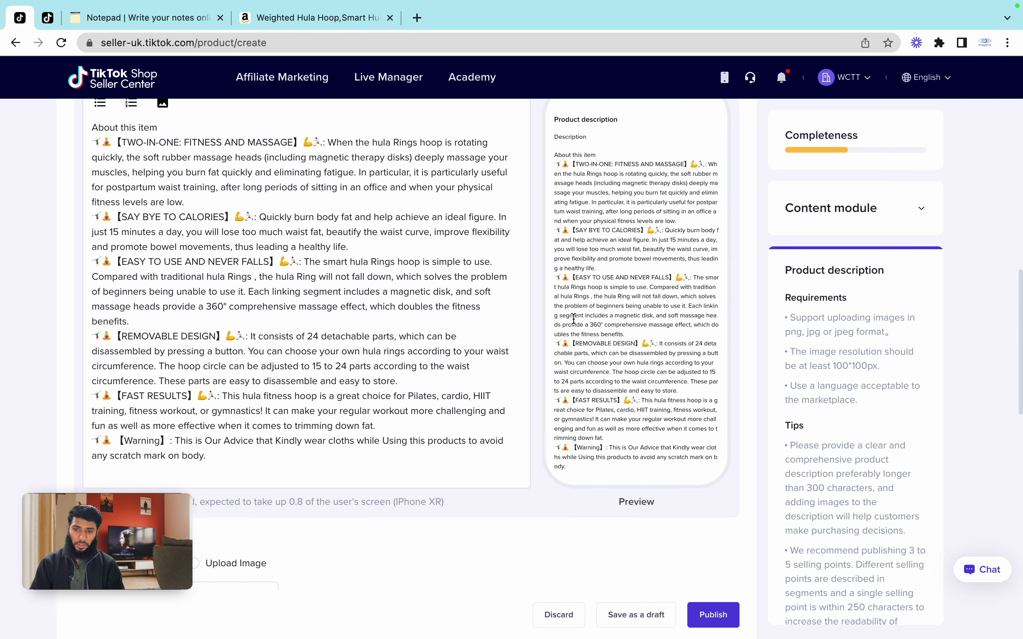
{"action": "scroll", "coordinate": [564, 220], "scroll_direction": "up", "scroll_amount": 3}
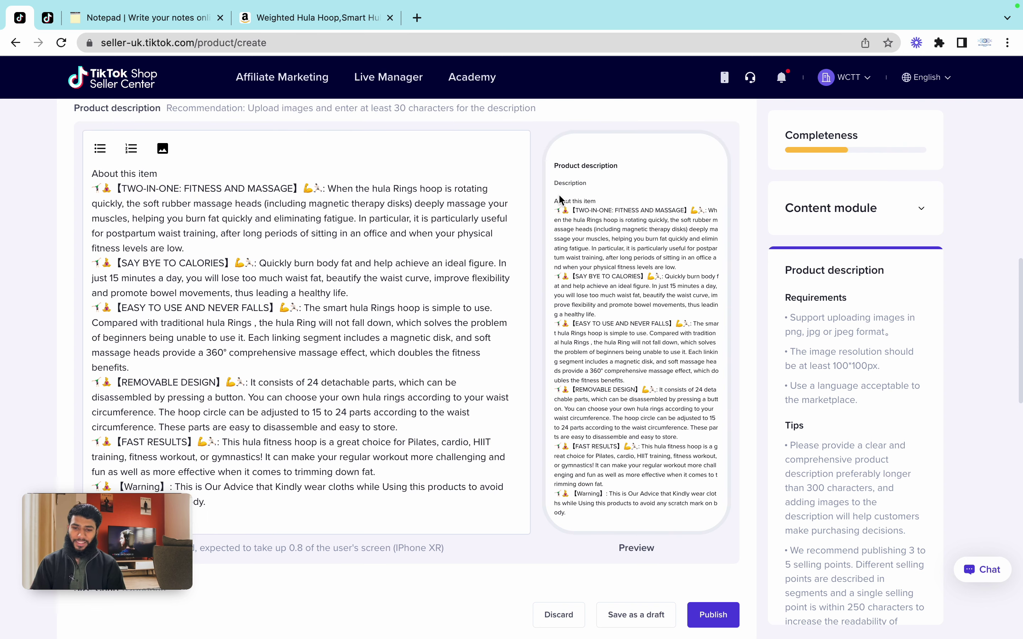
Step: Try to upload HOLA-FINAL.mp4 from the Desktop folder as the product video
{"action": "scroll", "coordinate": [540, 227], "scroll_direction": "down", "scroll_amount": 5}
{"action": "scroll", "coordinate": [540, 227], "scroll_direction": "down", "scroll_amount": 3}
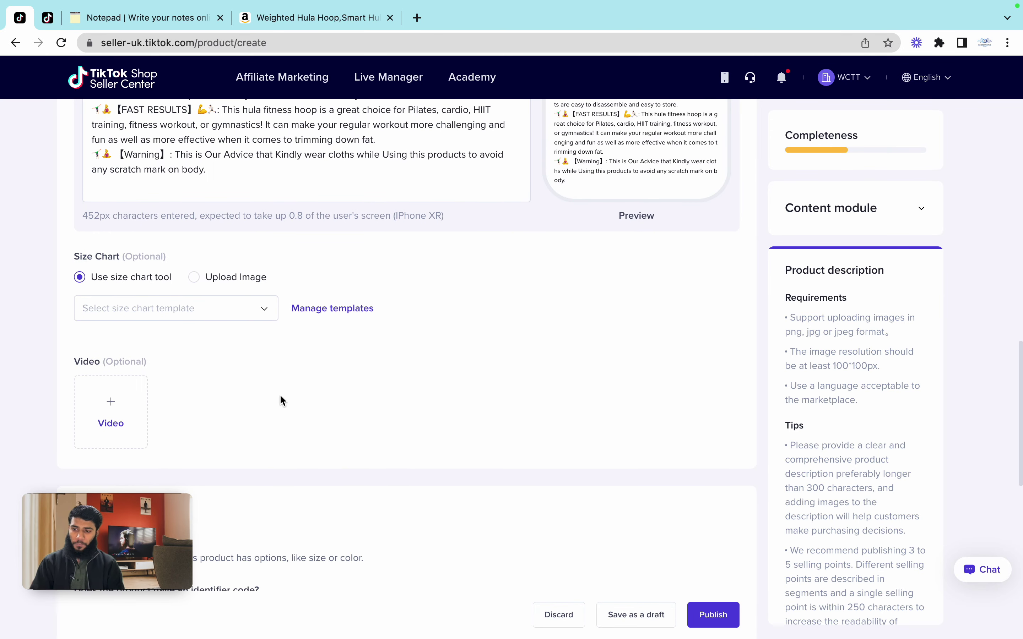
{"action": "scroll", "coordinate": [294, 393], "scroll_direction": "down", "scroll_amount": 1}
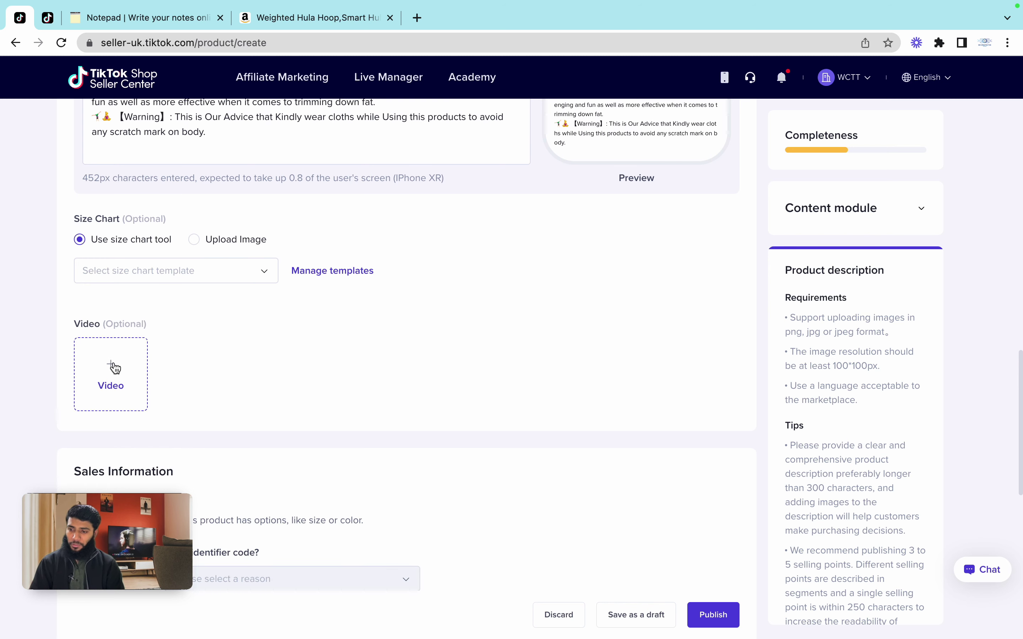
{"action": "left_click", "coordinate": [74, 325]}
{"action": "left_click_drag", "start_coordinate": [74, 325], "coordinate": [121, 322]}
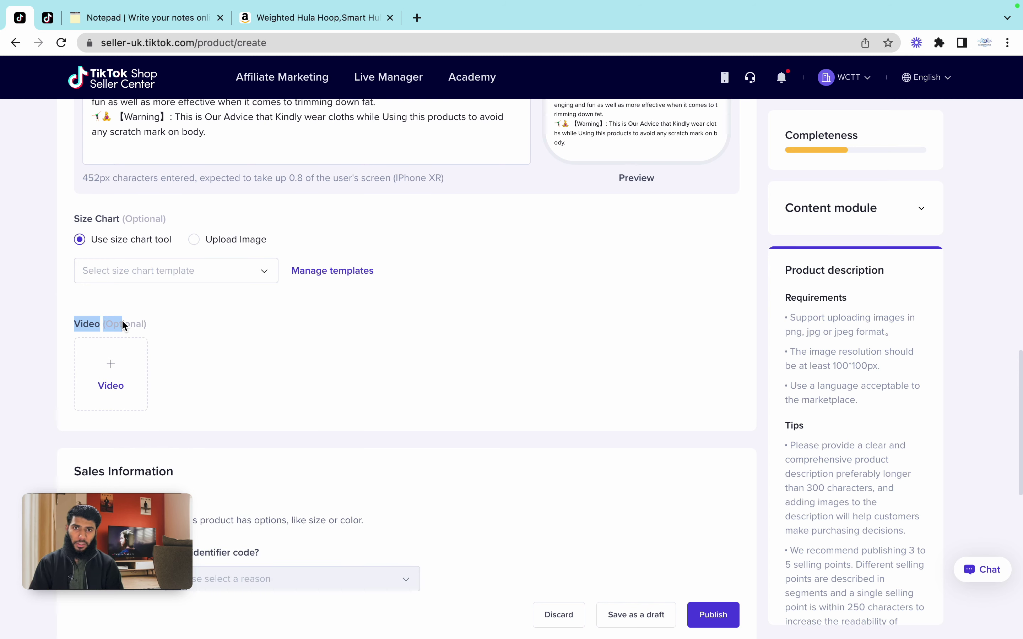
{"action": "left_click", "coordinate": [121, 375]}
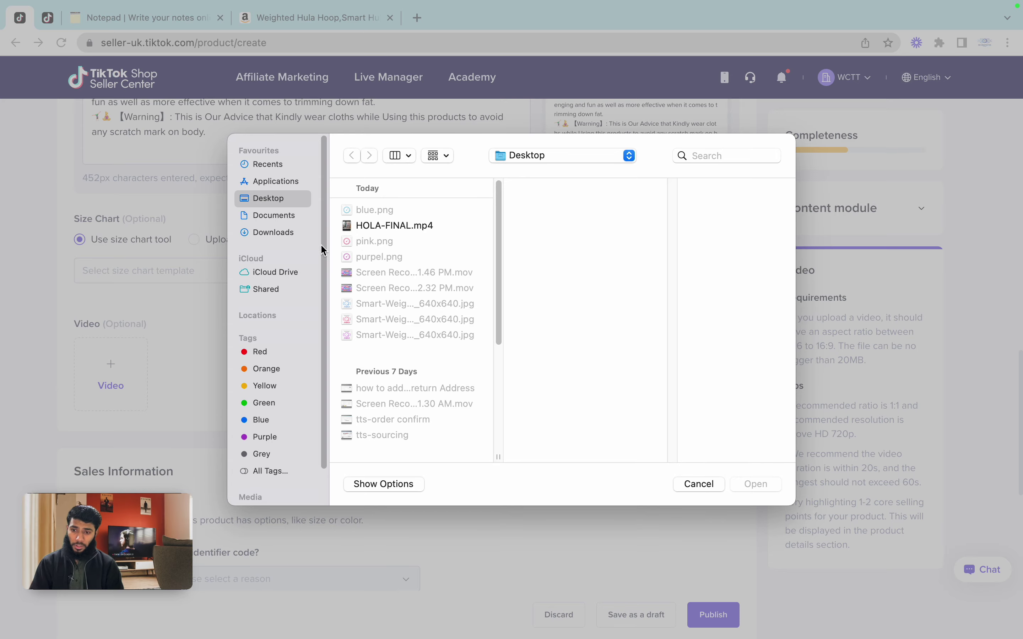
{"action": "left_click", "coordinate": [370, 229]}
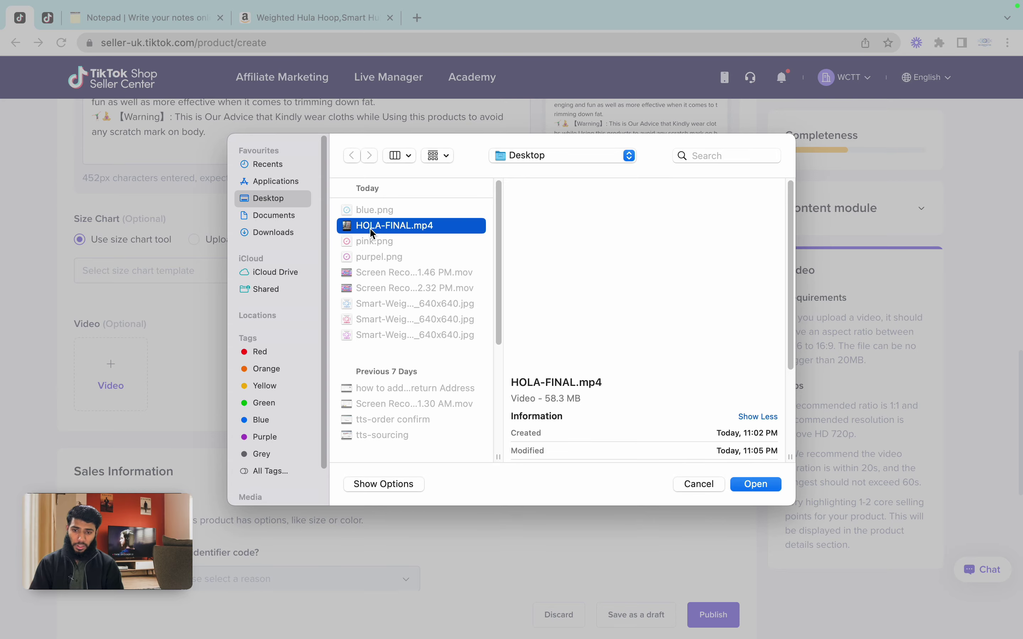
{"action": "left_click", "coordinate": [754, 484]}
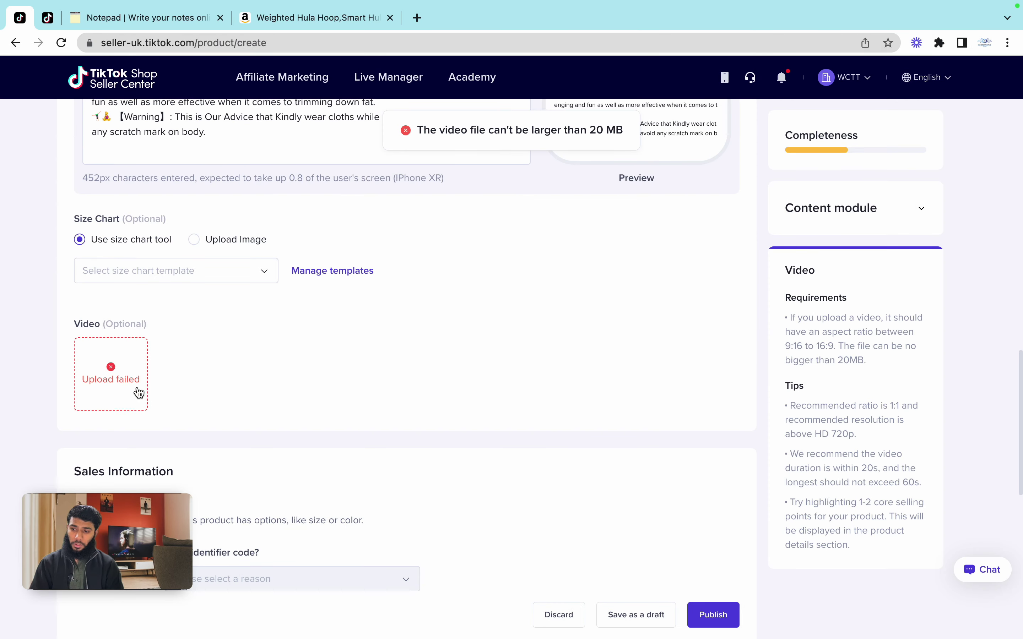
Step: Retry the failed product video upload, and remove the rejected file from the video section
{"action": "mouse_move", "coordinate": [111, 374]}
{"action": "scroll", "coordinate": [374, 422], "scroll_direction": "down", "scroll_amount": 3}
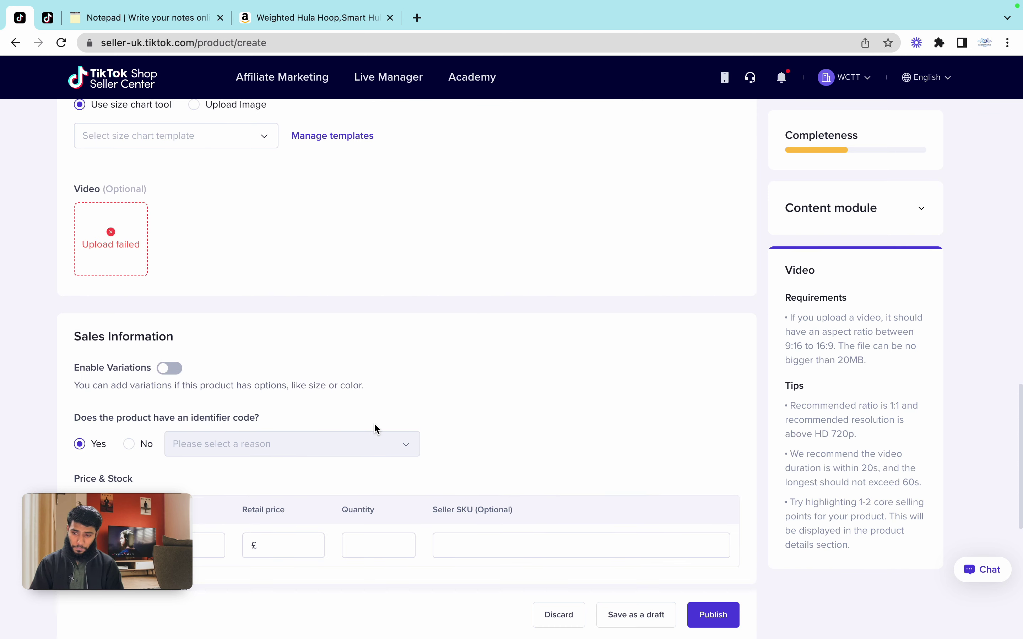
{"action": "left_click", "coordinate": [101, 239]}
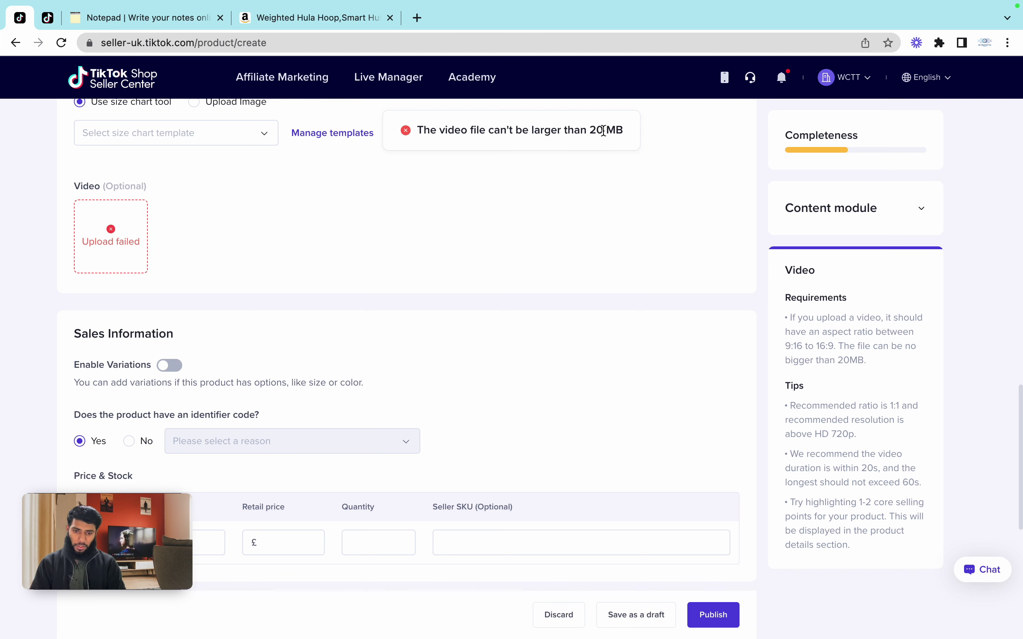
{"action": "mouse_move", "coordinate": [121, 233]}
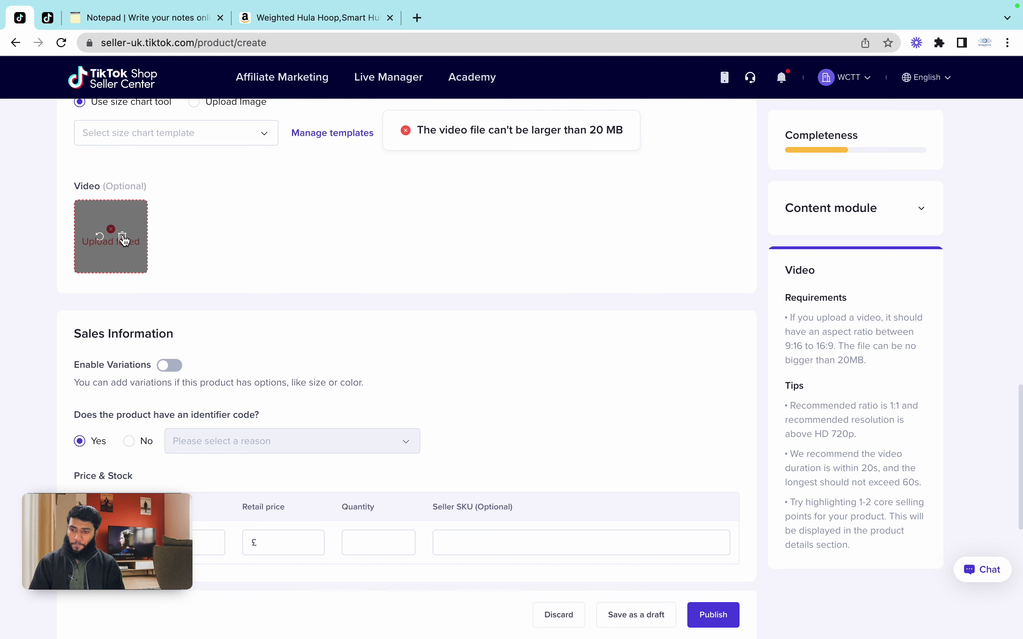
{"action": "left_click", "coordinate": [123, 238]}
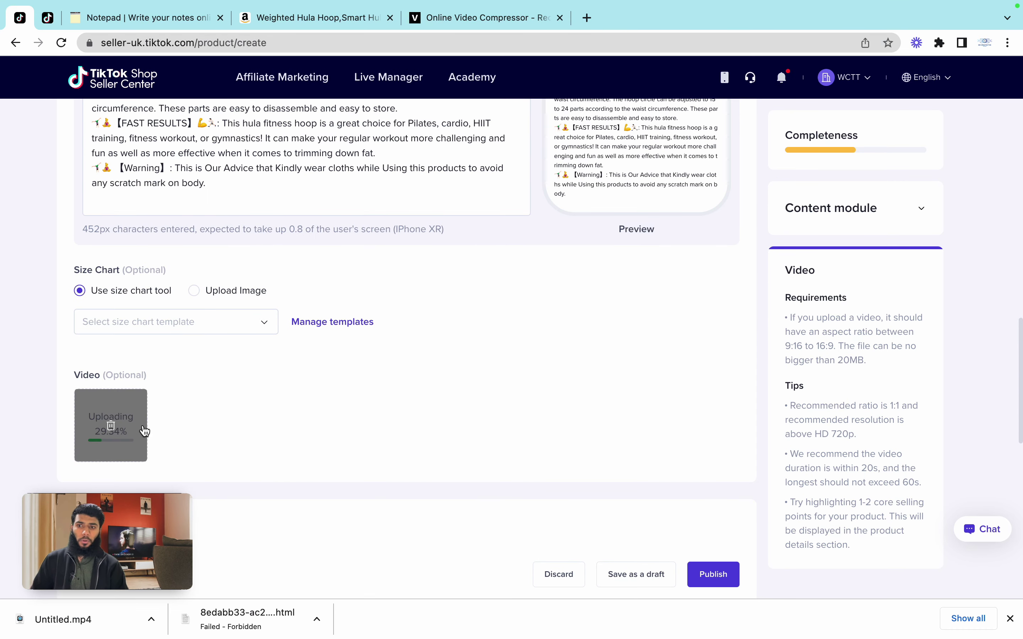
Step: Check the file size reduction of the compressed video in the VEED.IO tab and return to the product listing
{"action": "left_click", "coordinate": [450, 19]}
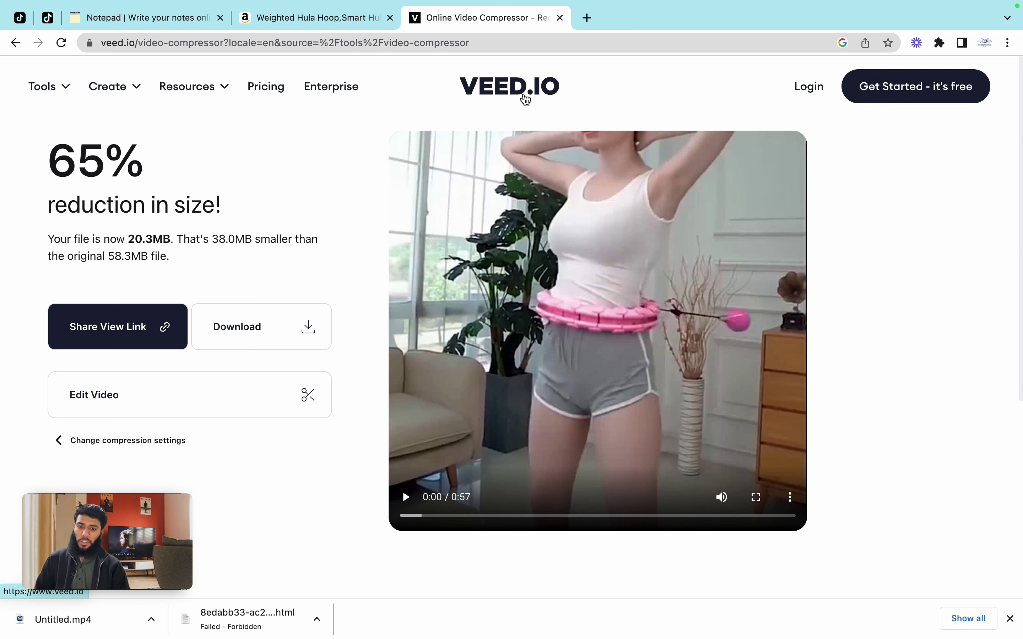
{"action": "scroll", "coordinate": [269, 176], "scroll_direction": "down", "scroll_amount": 1}
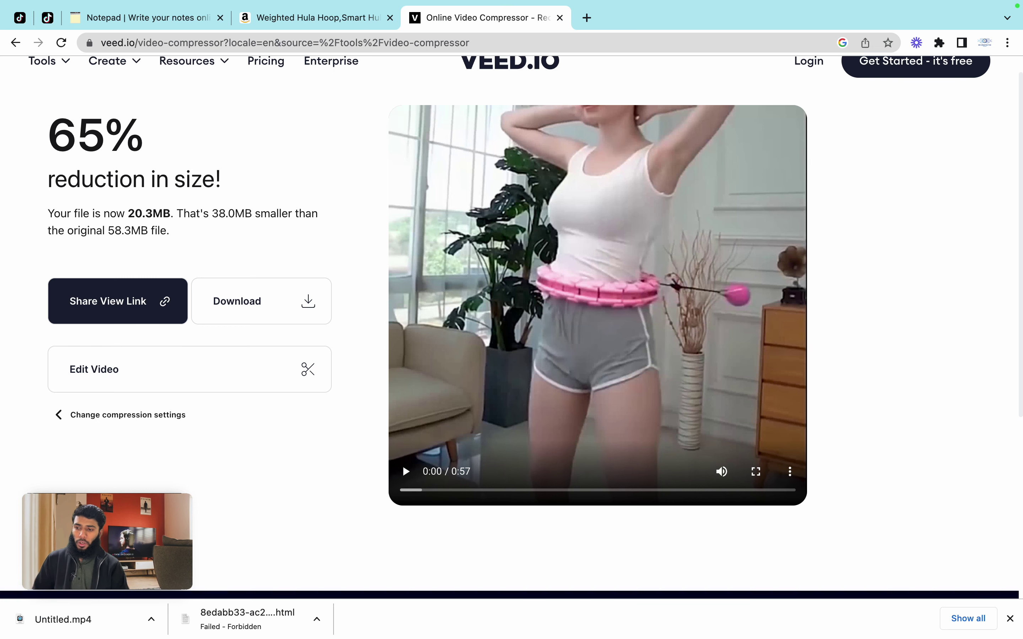
{"action": "left_click_drag", "start_coordinate": [55, 145], "coordinate": [138, 143]}
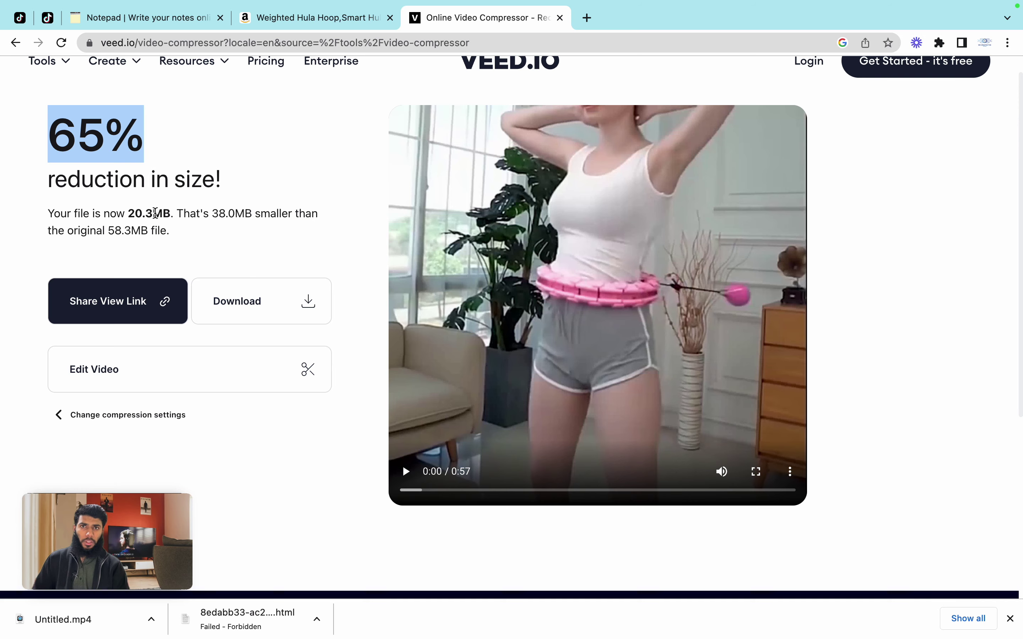
{"action": "left_click", "coordinate": [47, 18]}
{"action": "left_click", "coordinate": [20, 17]}
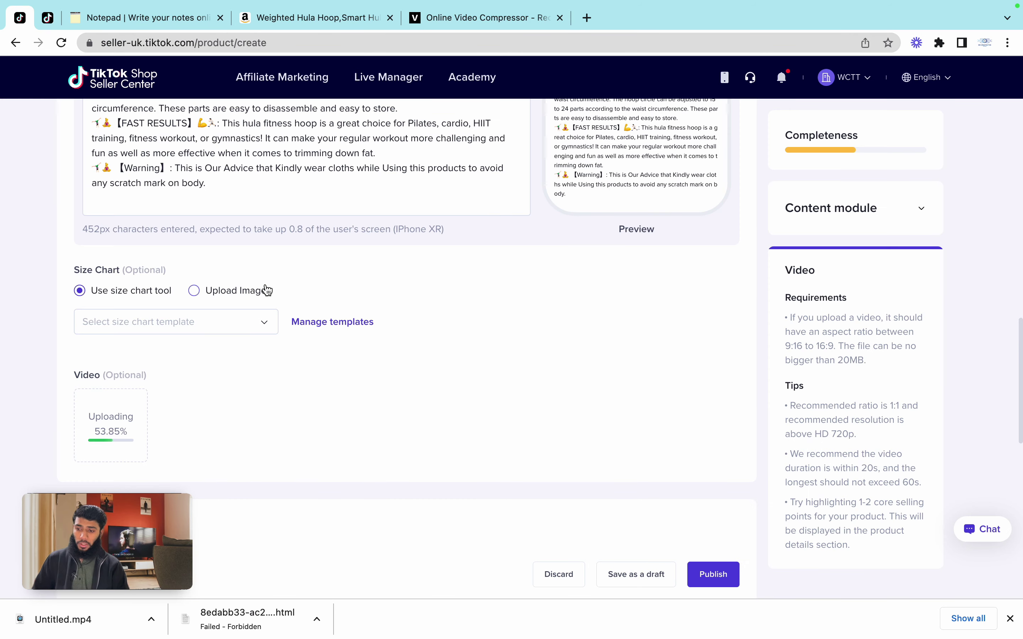
Step: Enable variations in the sales information and add a Colour variation with images
{"action": "scroll", "coordinate": [415, 409], "scroll_direction": "down", "scroll_amount": 2}
{"action": "scroll", "coordinate": [414, 408], "scroll_direction": "down", "scroll_amount": 4}
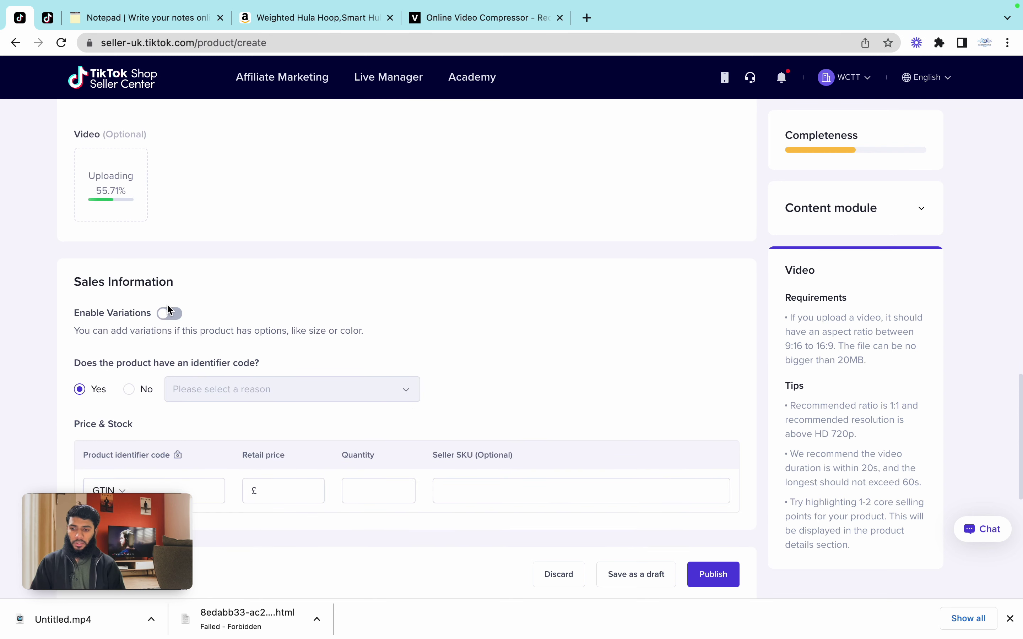
{"action": "left_click", "coordinate": [169, 312]}
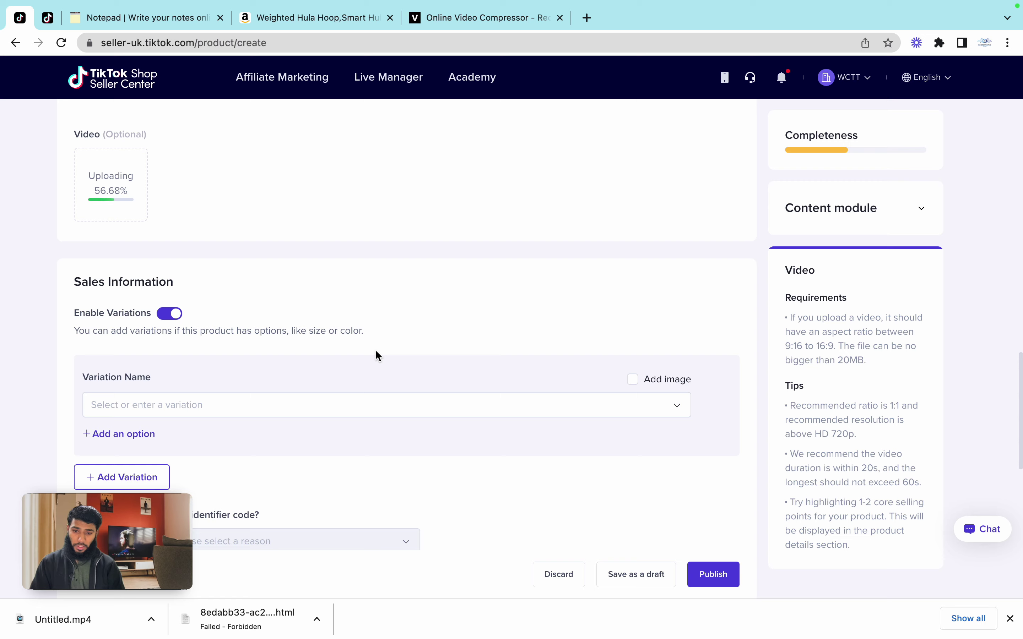
{"action": "scroll", "coordinate": [395, 348], "scroll_direction": "down", "scroll_amount": 1}
{"action": "left_click", "coordinate": [635, 339]}
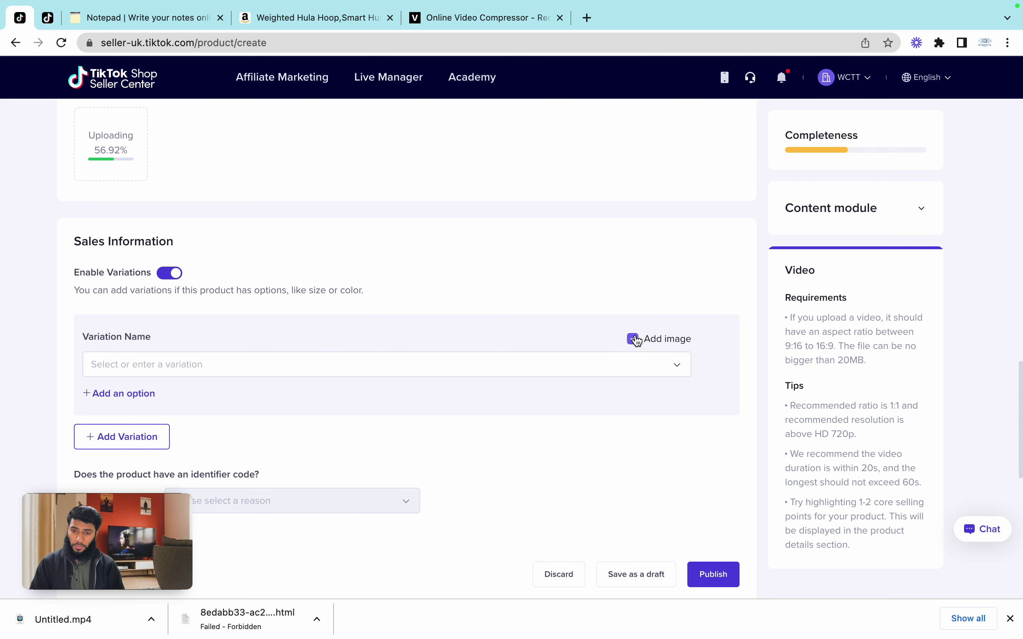
{"action": "left_click", "coordinate": [286, 363]}
{"action": "left_click", "coordinate": [179, 400]}
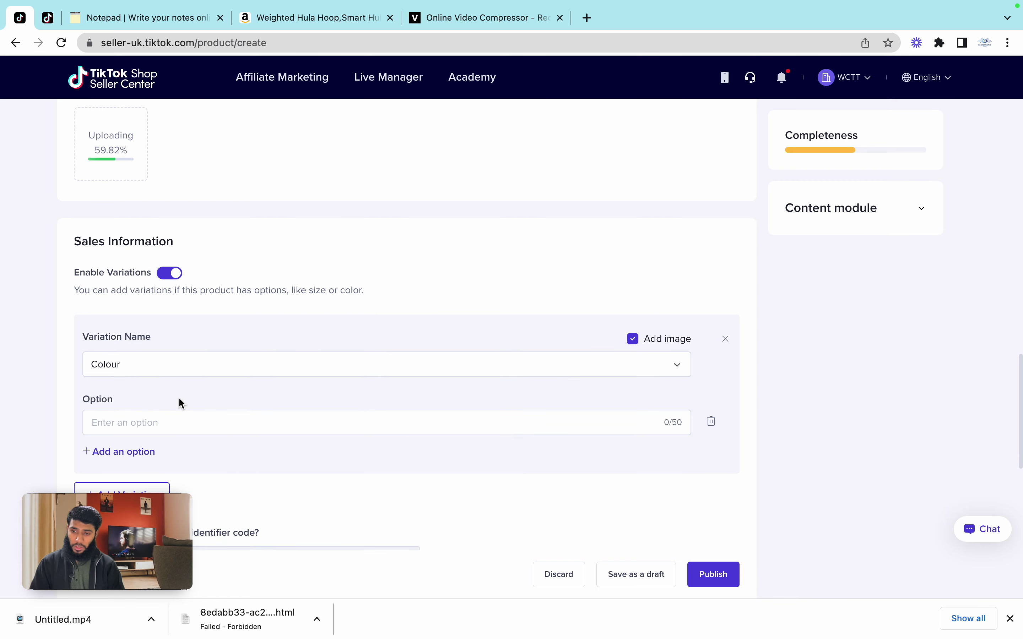
Step: Enter Blue as the first option of the Colour variation
{"action": "left_click", "coordinate": [146, 419]}
{"action": "scroll", "coordinate": [149, 410], "scroll_direction": "down", "scroll_amount": 2}
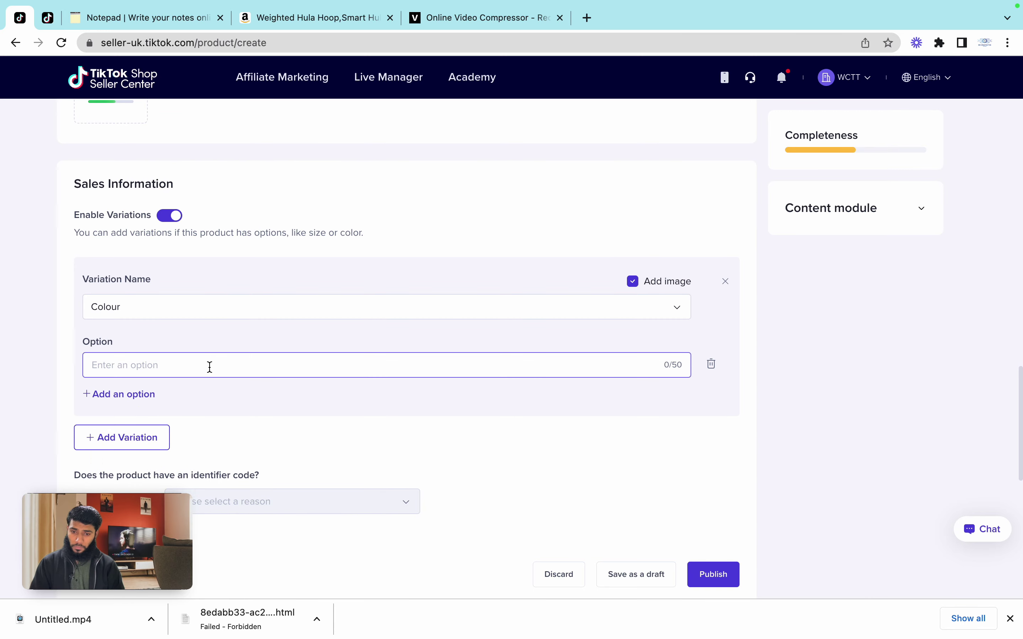
{"action": "left_click", "coordinate": [210, 367]}
{"action": "type", "text": "Bliue"}
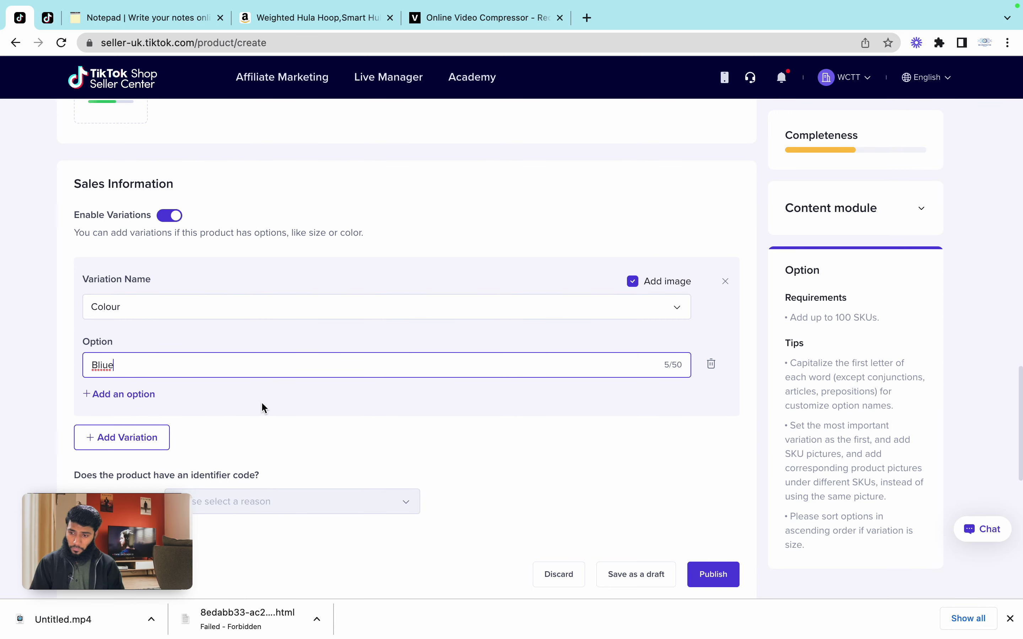
{"action": "key", "text": "BackSpace"}
{"action": "key", "text": "BackSpace"}
{"action": "key", "text": "BackSpace"}
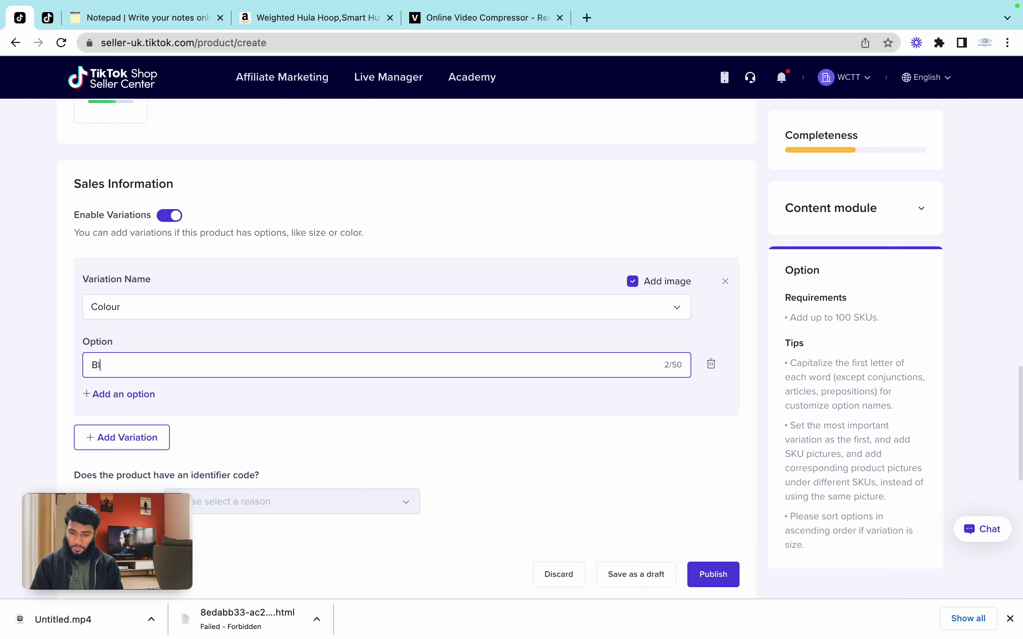
{"action": "type", "text": "ue"}
{"action": "left_click", "coordinate": [269, 402]}
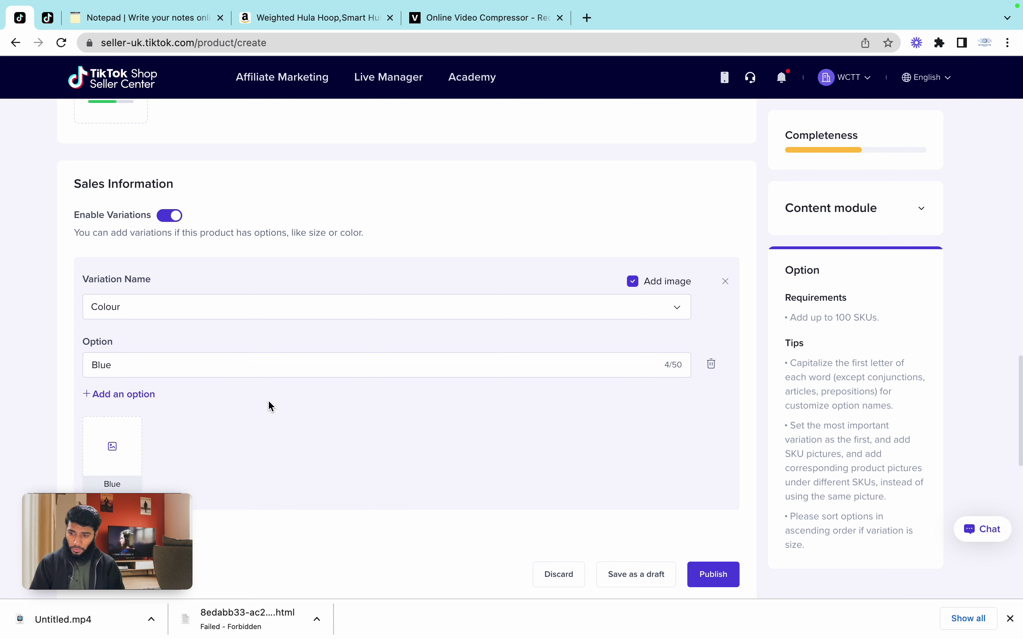
Step: Upload blue.png from the Desktop folder as the image of the Blue option
{"action": "scroll", "coordinate": [269, 402], "scroll_direction": "down", "scroll_amount": 3}
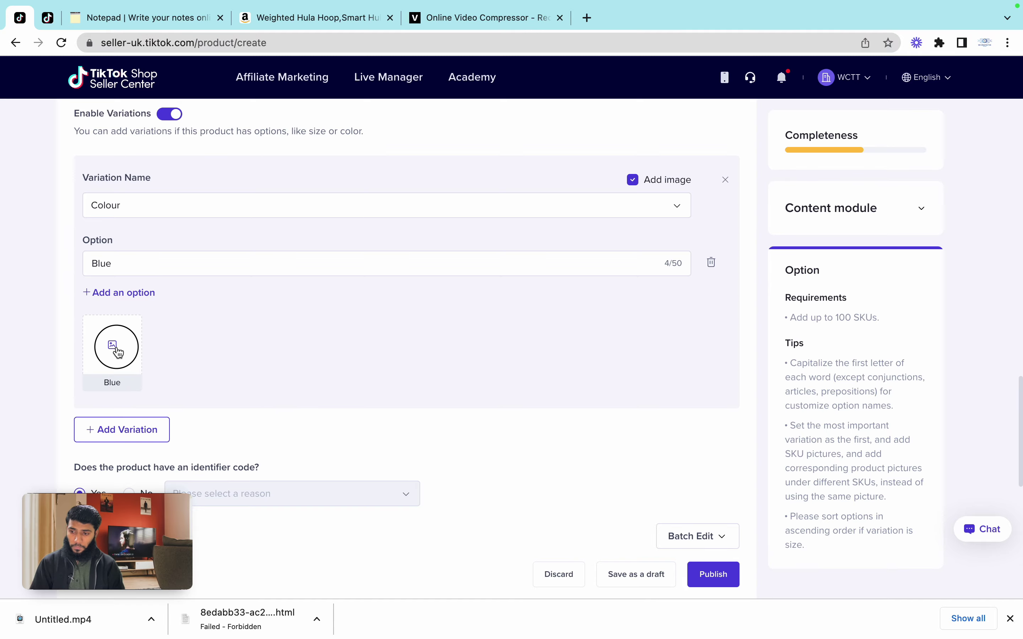
{"action": "left_click", "coordinate": [115, 345]}
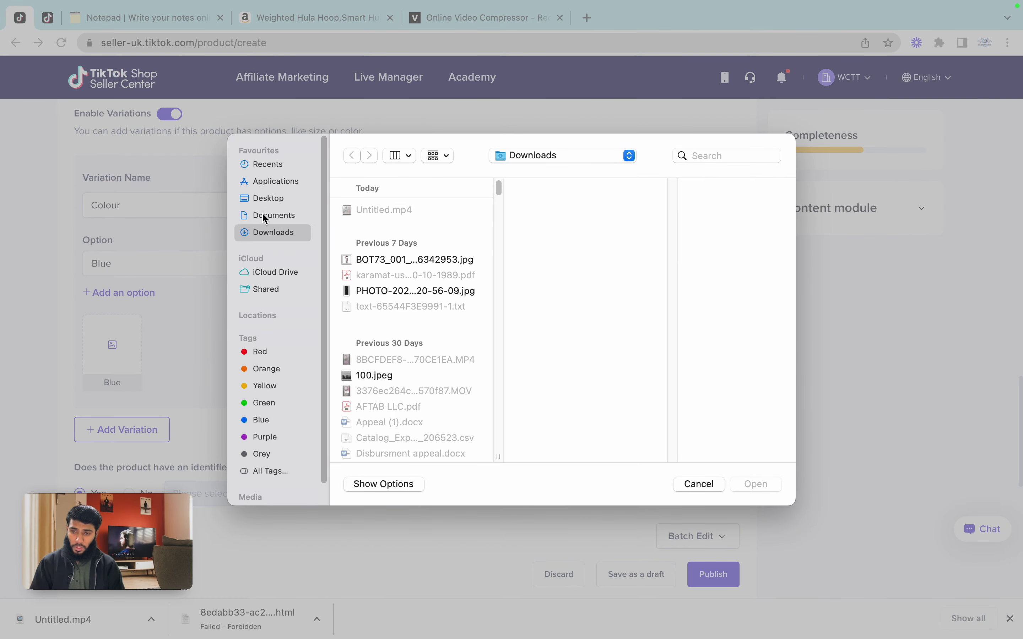
{"action": "left_click", "coordinate": [269, 236]}
{"action": "left_click", "coordinate": [269, 215]}
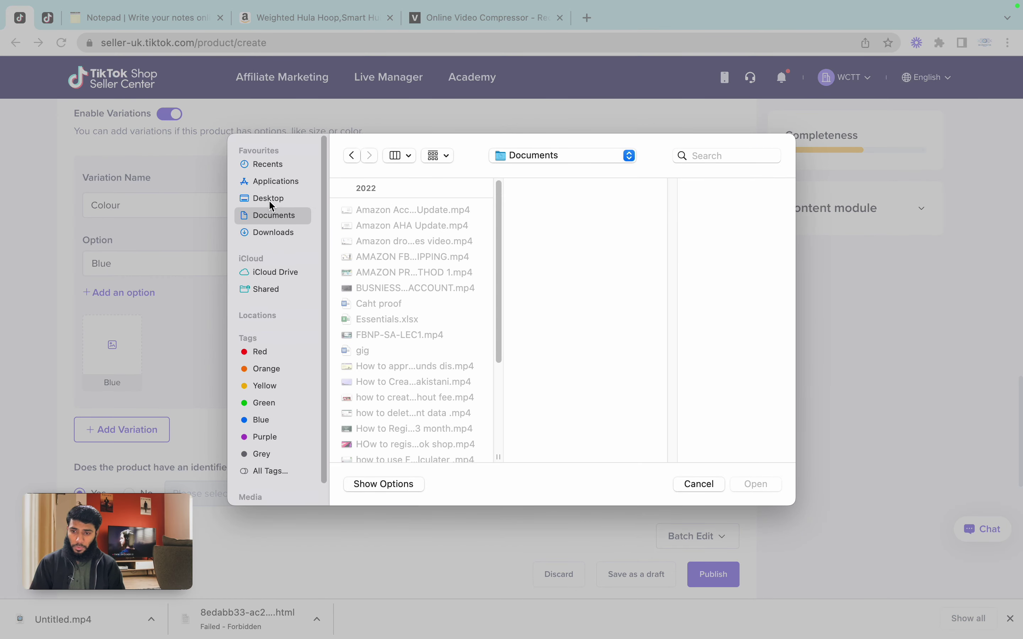
{"action": "left_click", "coordinate": [269, 199]}
{"action": "double_click", "coordinate": [366, 215]}
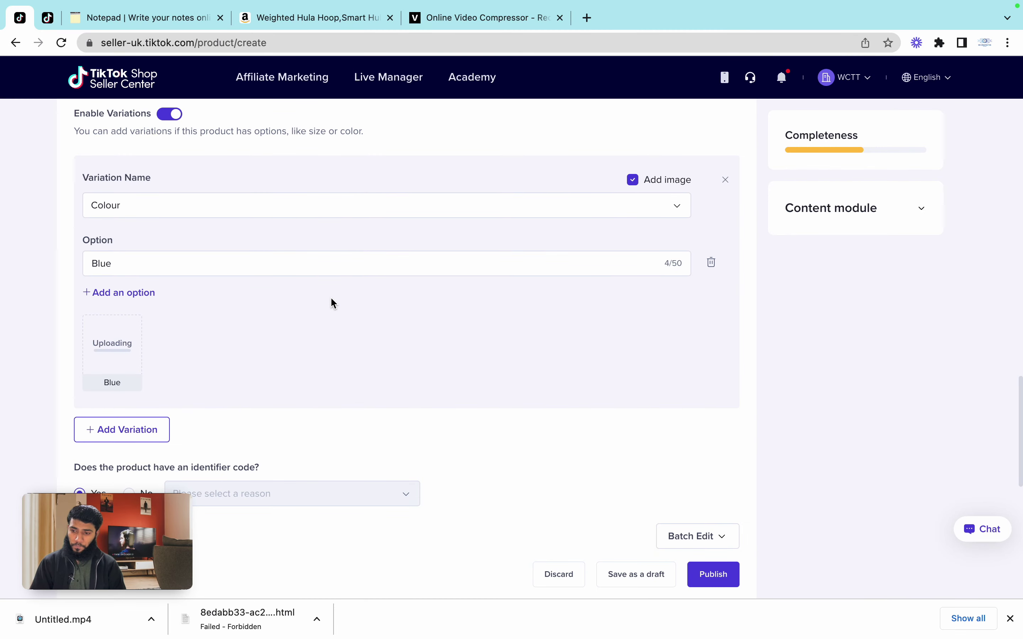
Step: Add a second variation named Pink below the Colour variation
{"action": "scroll", "coordinate": [245, 357], "scroll_direction": "down", "scroll_amount": 1}
{"action": "left_click", "coordinate": [159, 406]}
{"action": "scroll", "coordinate": [157, 401], "scroll_direction": "down", "scroll_amount": 2}
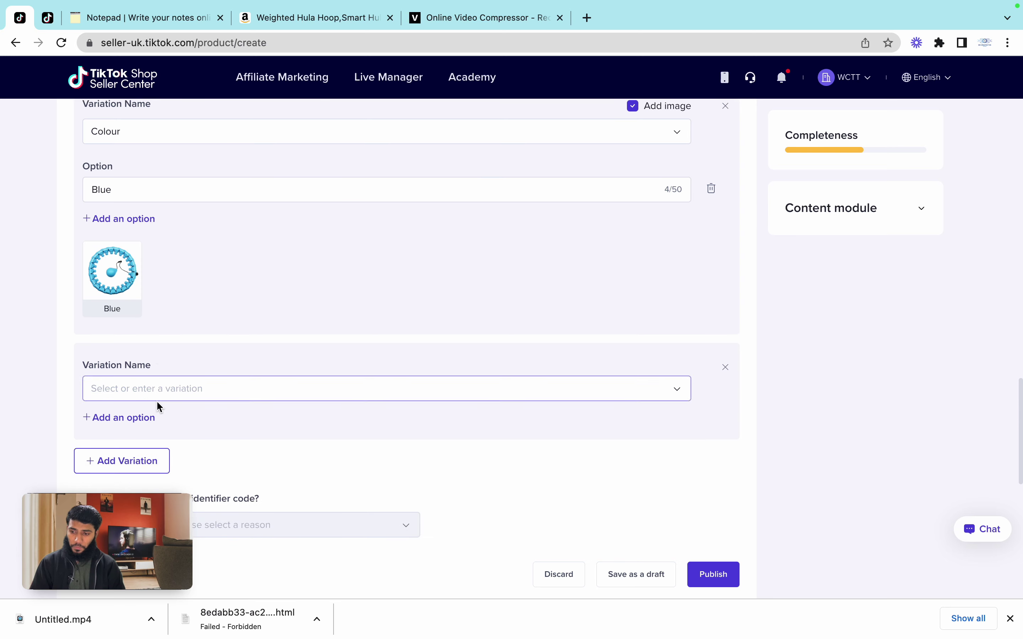
{"action": "left_click", "coordinate": [181, 383]}
{"action": "type", "text": "P"}
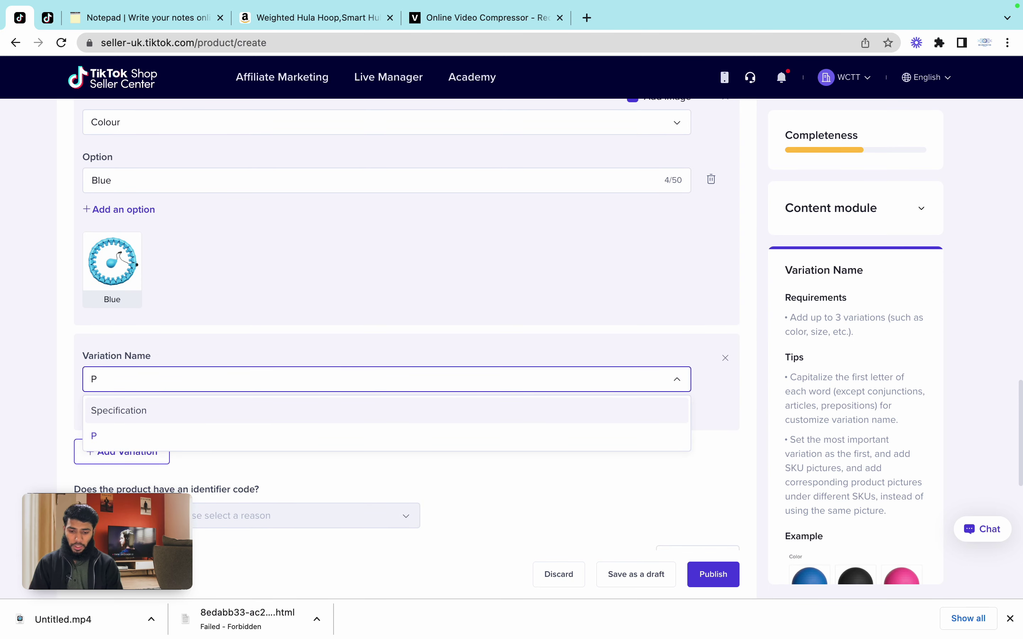
{"action": "type", "text": "ink"}
{"action": "left_click", "coordinate": [169, 410]}
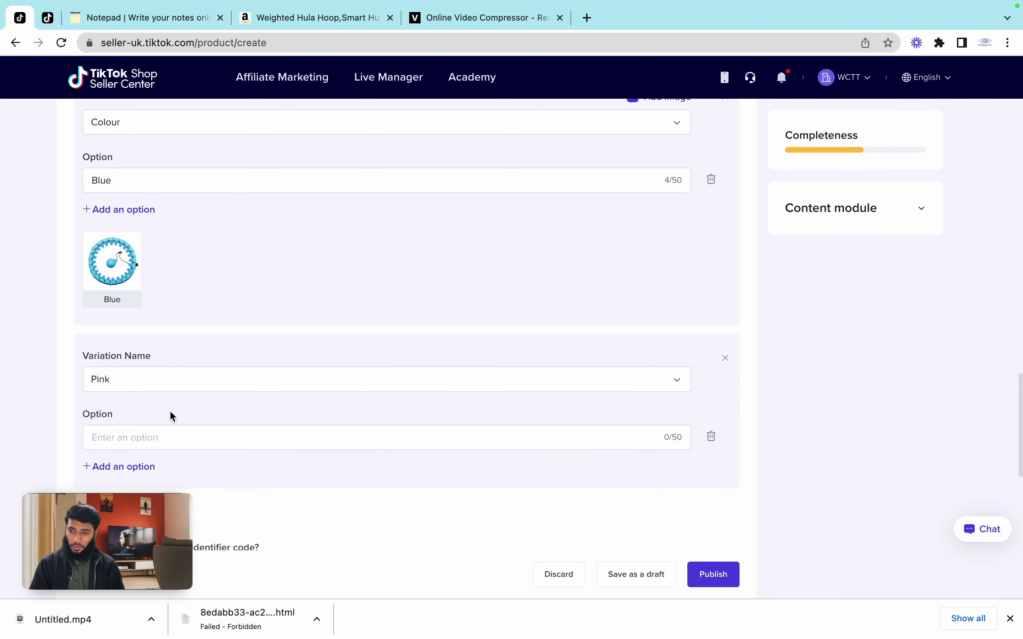
{"action": "scroll", "coordinate": [171, 412], "scroll_direction": "down", "scroll_amount": 2}
{"action": "left_click", "coordinate": [182, 390]}
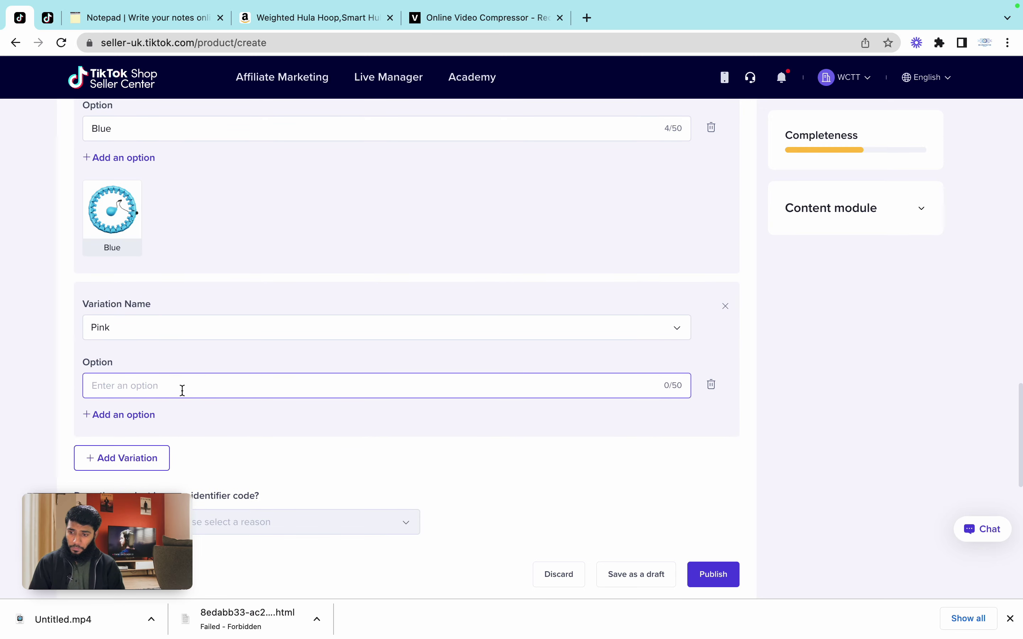
{"action": "scroll", "coordinate": [183, 389], "scroll_direction": "up", "scroll_amount": 2}
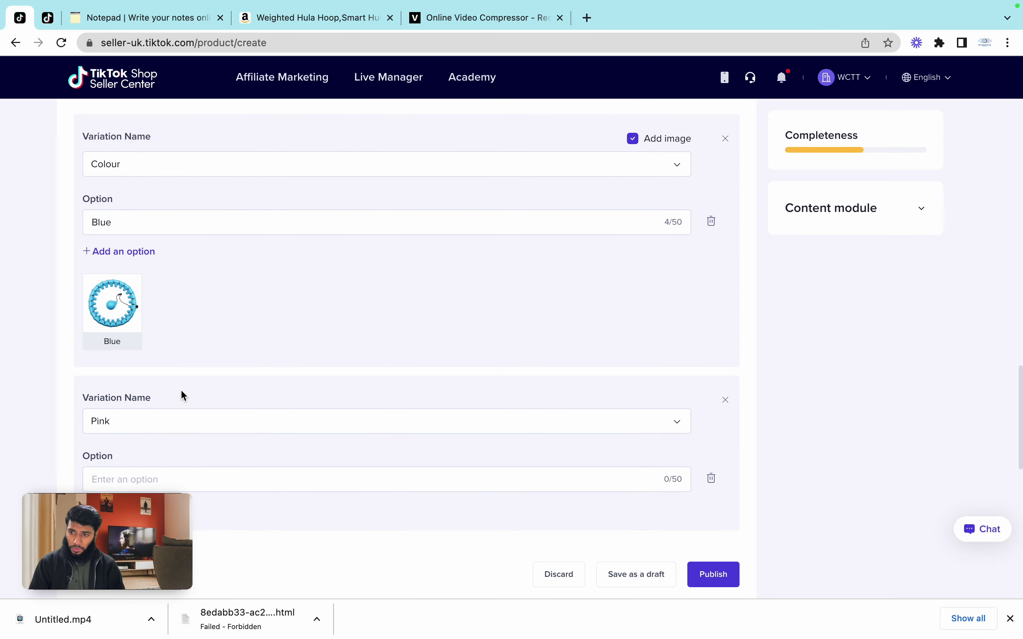
Step: Try to set the second variation's name to Colour
{"action": "scroll", "coordinate": [183, 395], "scroll_direction": "down", "scroll_amount": 2}
{"action": "left_click", "coordinate": [155, 325]}
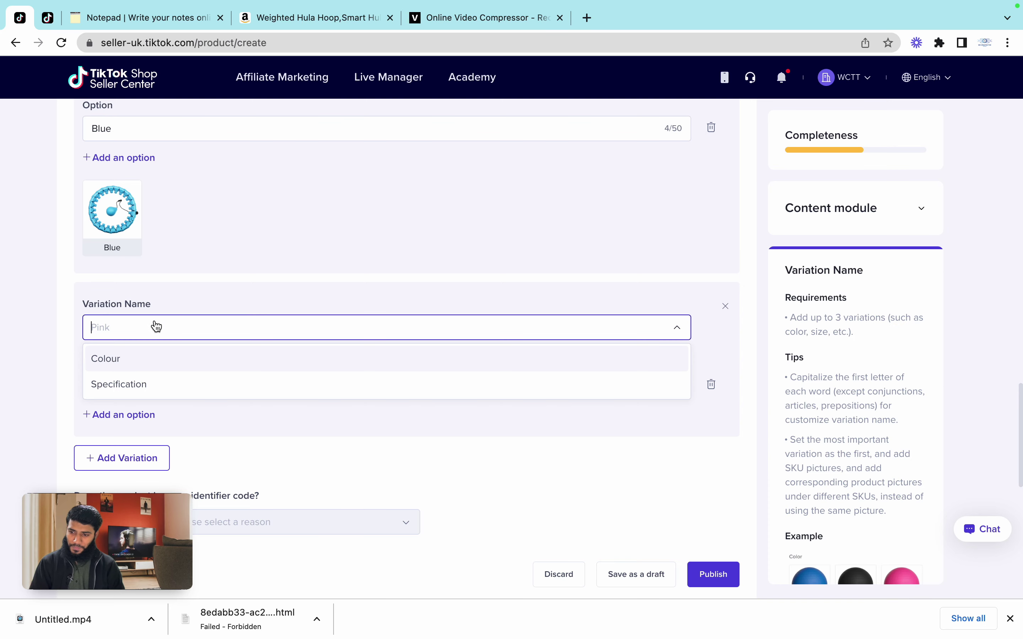
{"action": "left_click", "coordinate": [124, 359]}
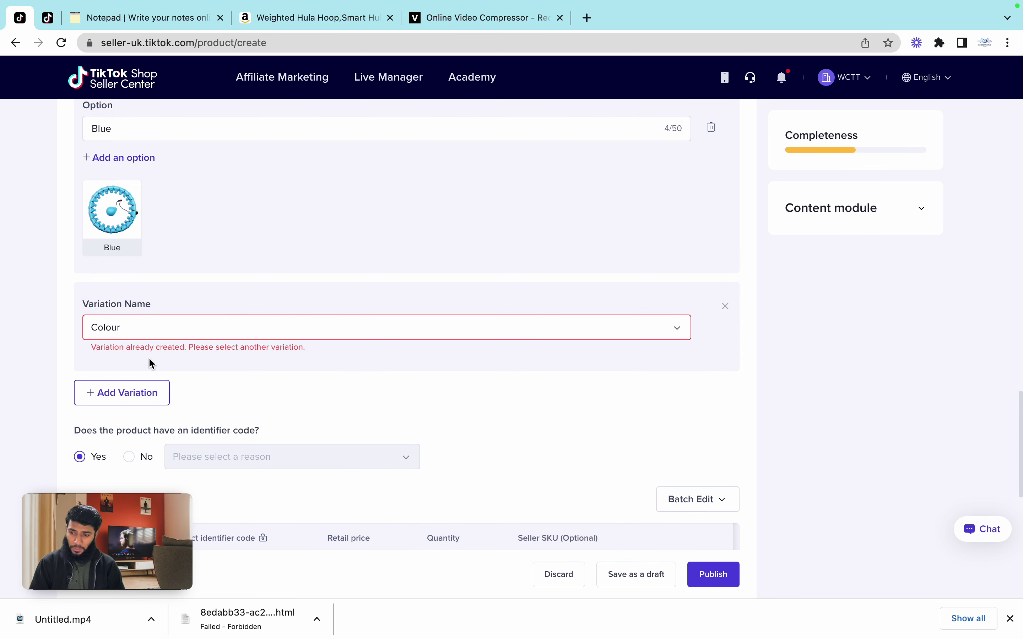
{"action": "left_click", "coordinate": [147, 336]}
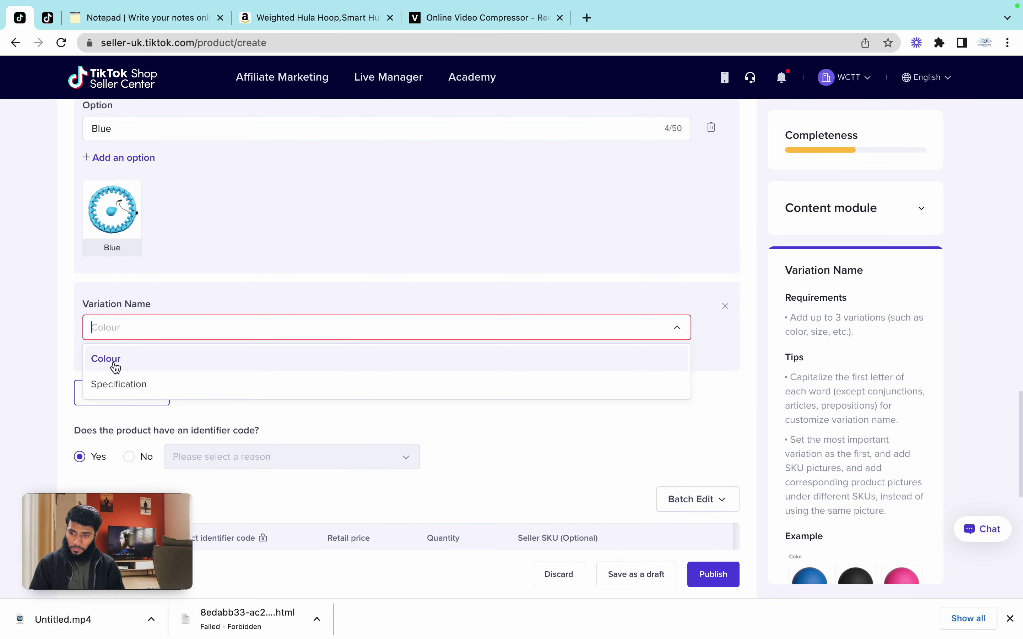
{"action": "left_click", "coordinate": [114, 360]}
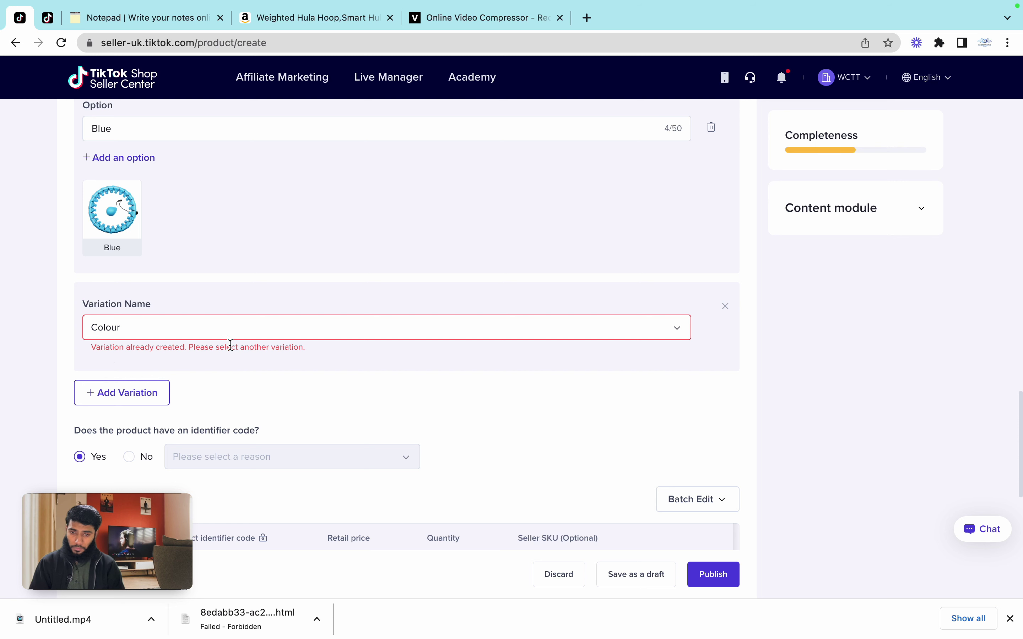
Step: Remove the second variation and add Pink as the second option of the Colour variation
{"action": "left_click", "coordinate": [726, 306]}
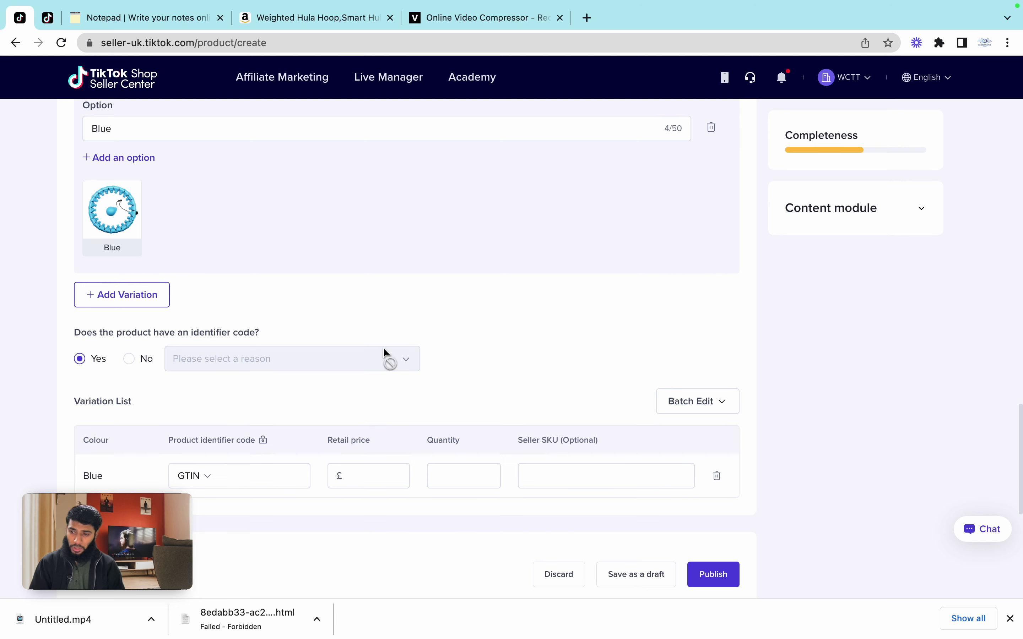
{"action": "scroll", "coordinate": [383, 348], "scroll_direction": "up", "scroll_amount": 4}
{"action": "left_click", "coordinate": [139, 306]}
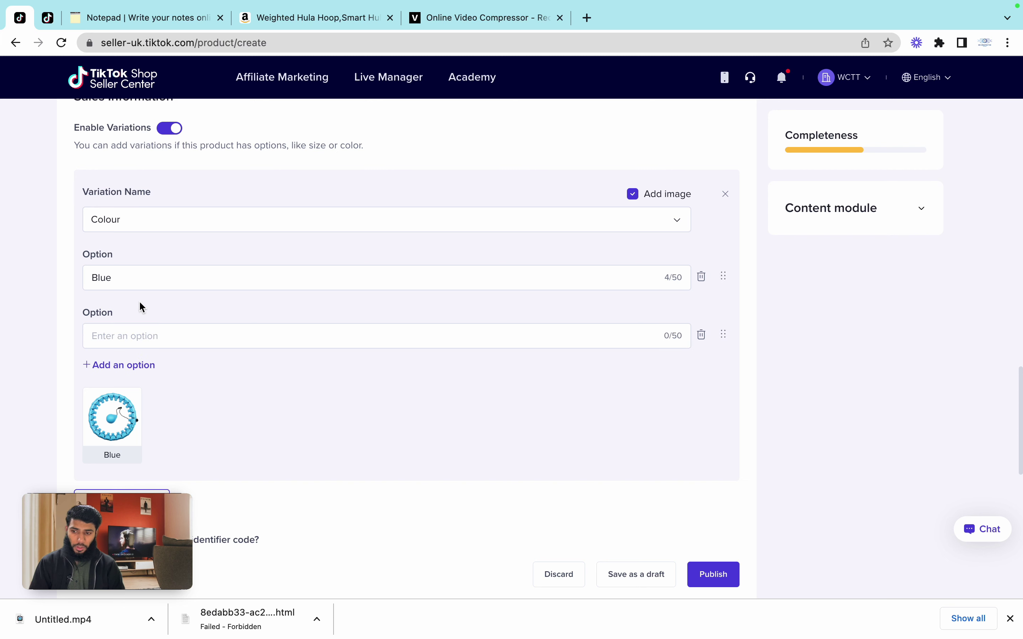
{"action": "left_click", "coordinate": [133, 335]}
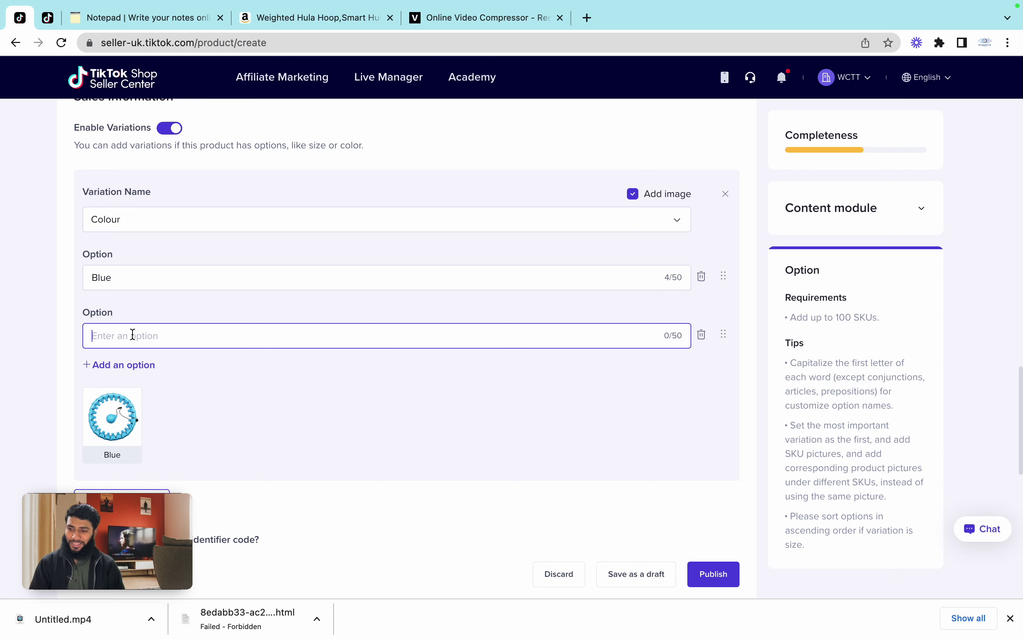
{"action": "type", "text": "Pink"}
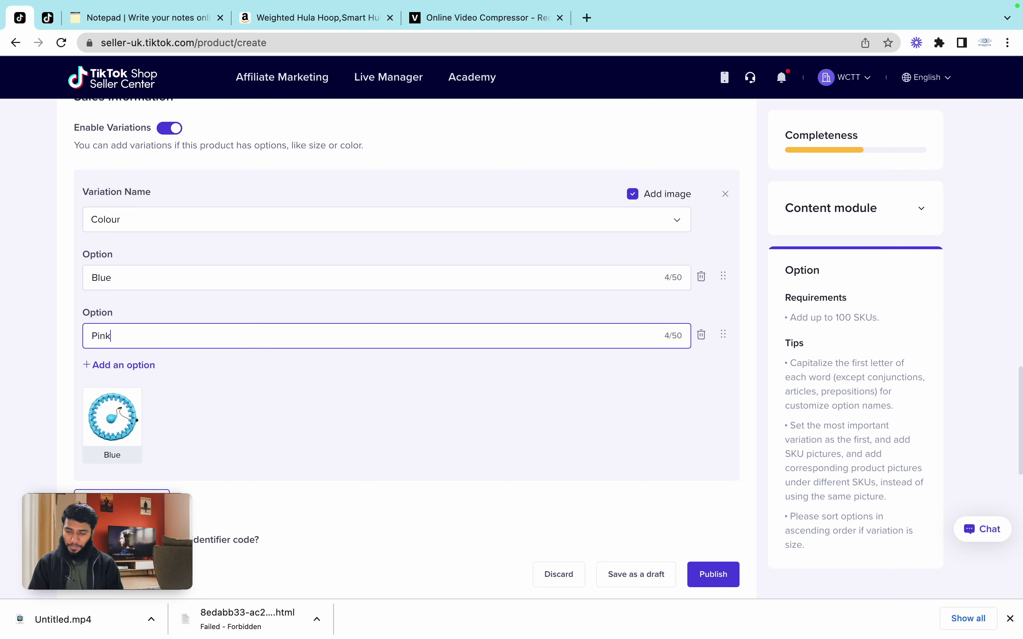
Step: Add a blank third option to the Colour variation and upload pink.png from the Desktop folder as the Pink option's image
{"action": "left_click", "coordinate": [128, 366]}
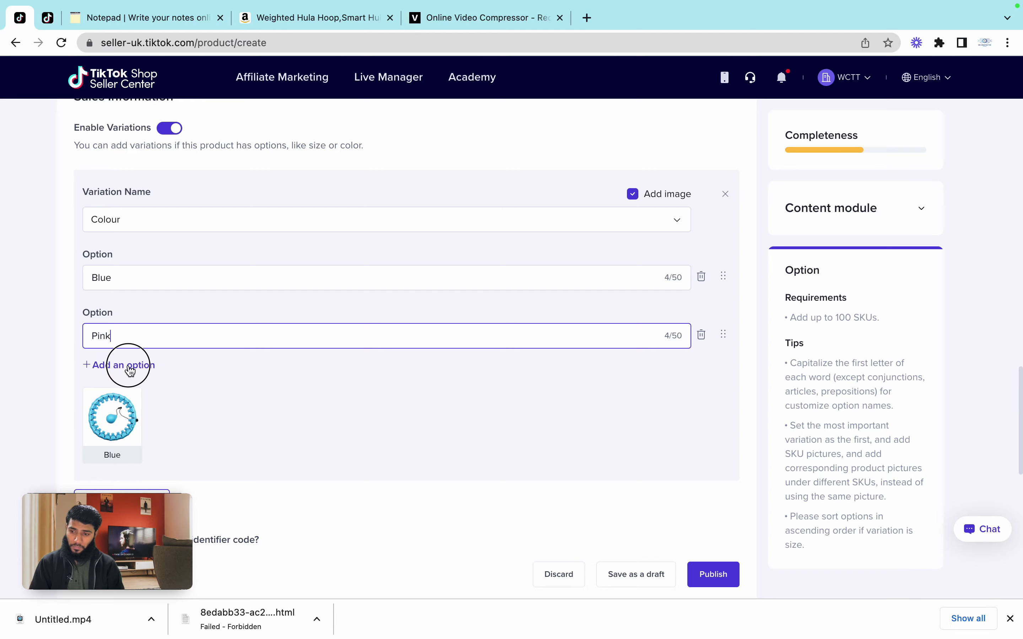
{"action": "scroll", "coordinate": [239, 433], "scroll_direction": "down", "scroll_amount": 1}
{"action": "left_click", "coordinate": [181, 426]}
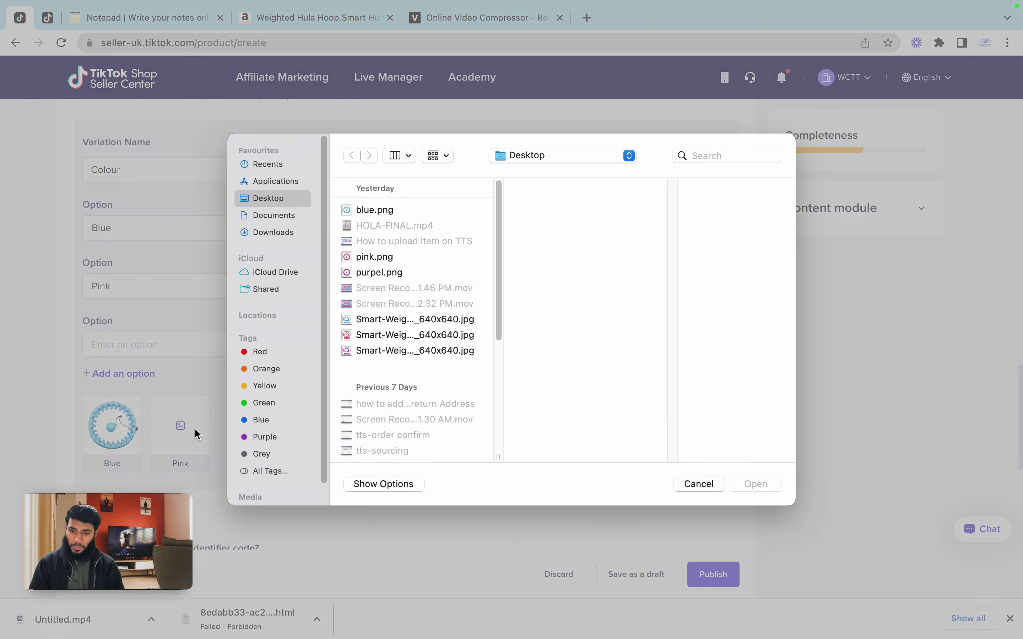
{"action": "double_click", "coordinate": [374, 257]}
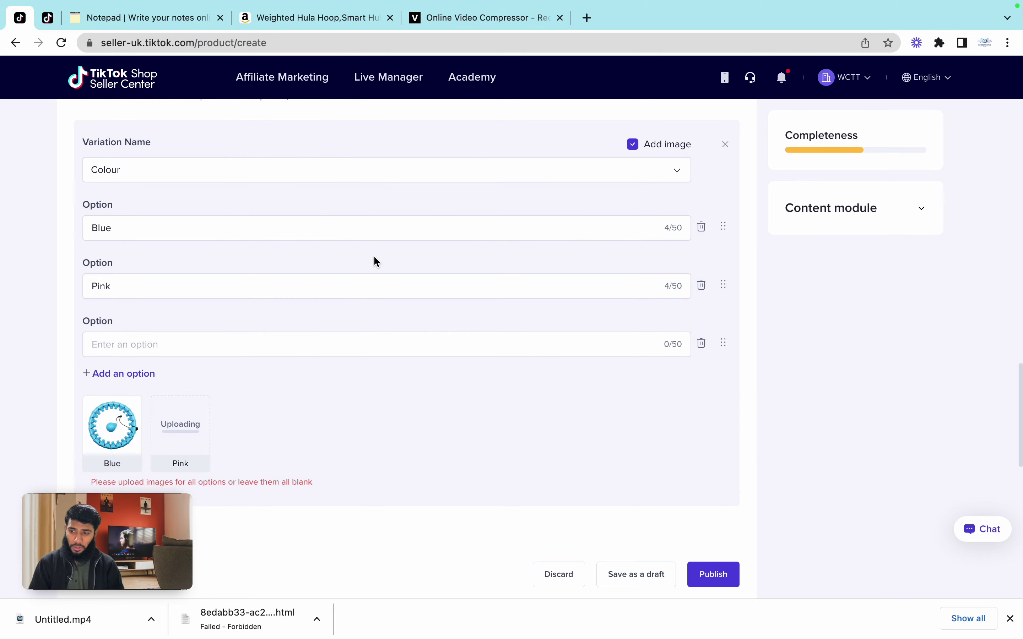
Step: Enter Purpel as the third option of the Colour variation and add another blank option below it
{"action": "left_click", "coordinate": [214, 336]}
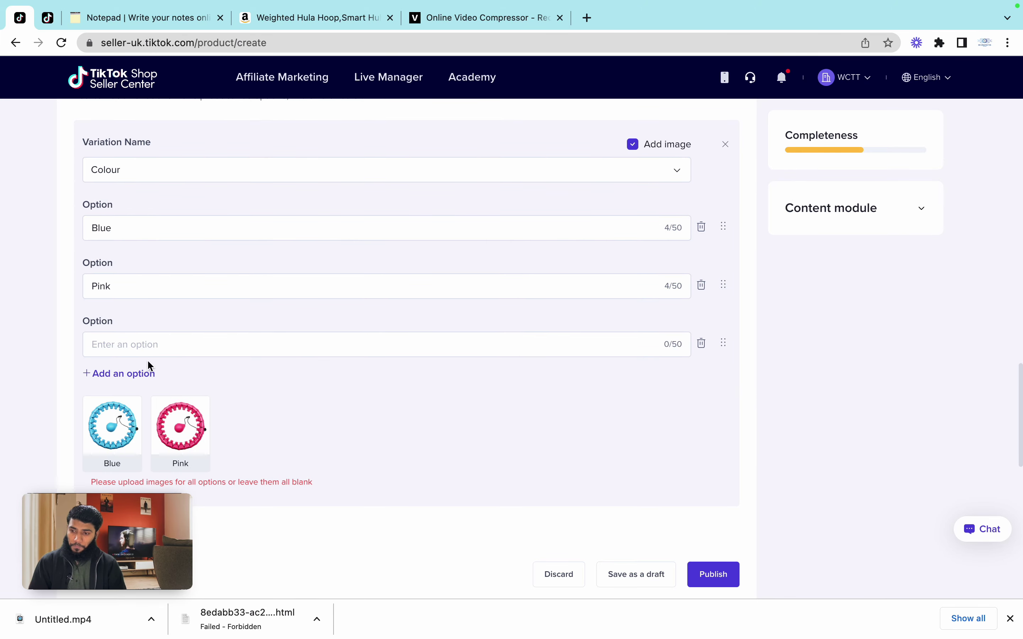
{"action": "left_click", "coordinate": [171, 343]}
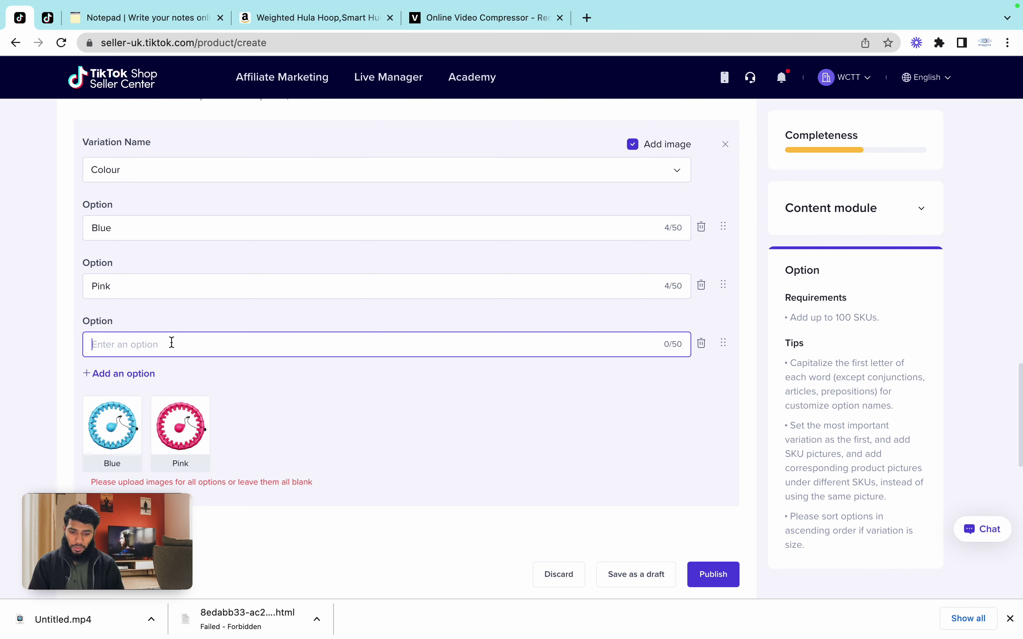
{"action": "type", "text": "Purp"}
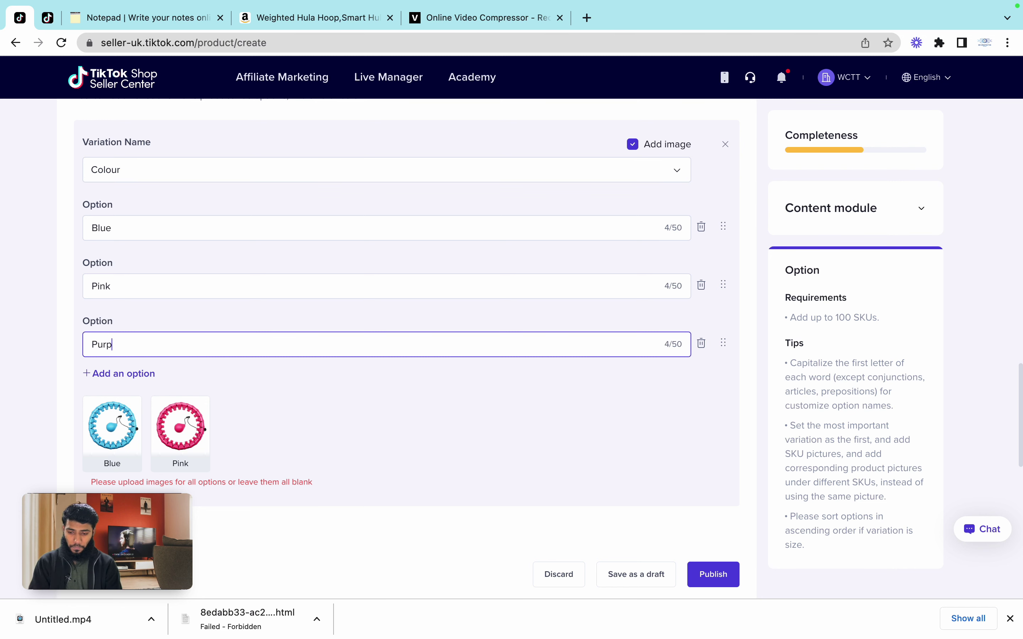
{"action": "type", "text": "el"}
{"action": "left_click", "coordinate": [131, 375]}
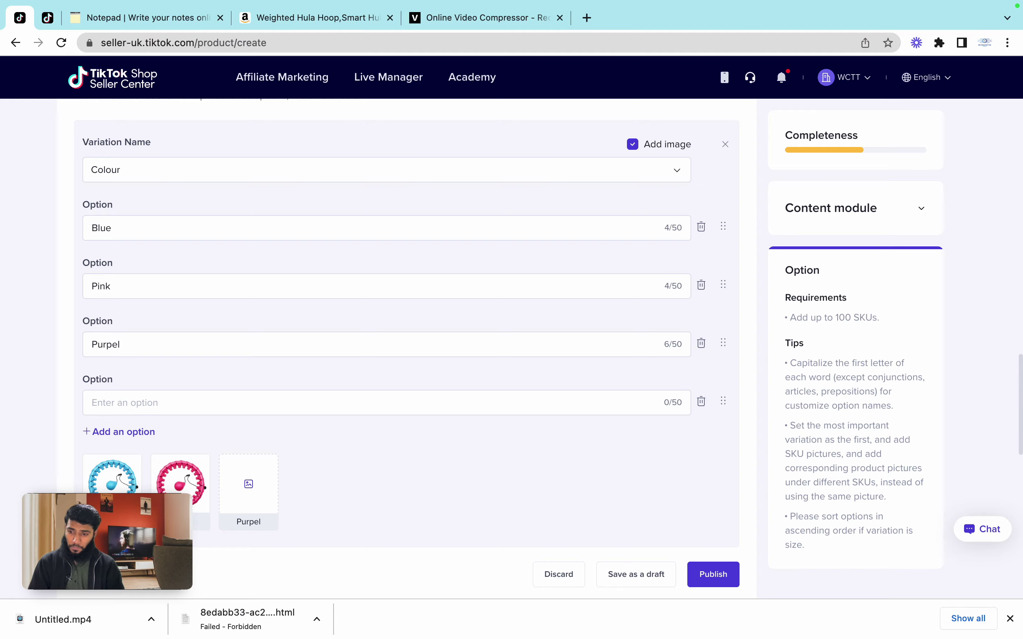
Step: Upload purpel.png from the Desktop folder as the Purpel option's image and delete the empty fourth option
{"action": "left_click", "coordinate": [249, 486]}
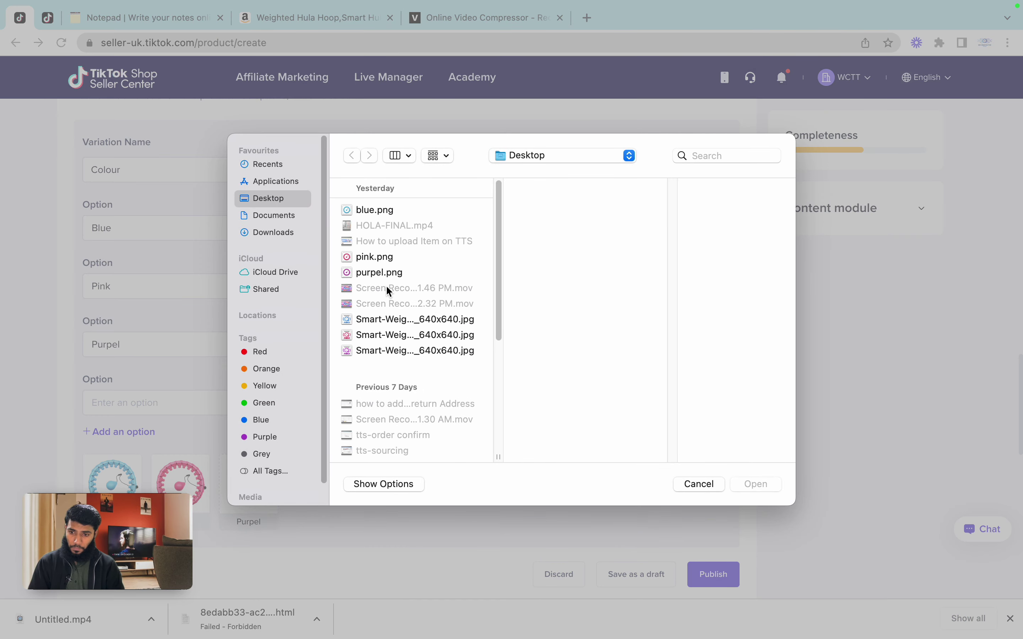
{"action": "left_click", "coordinate": [372, 273]}
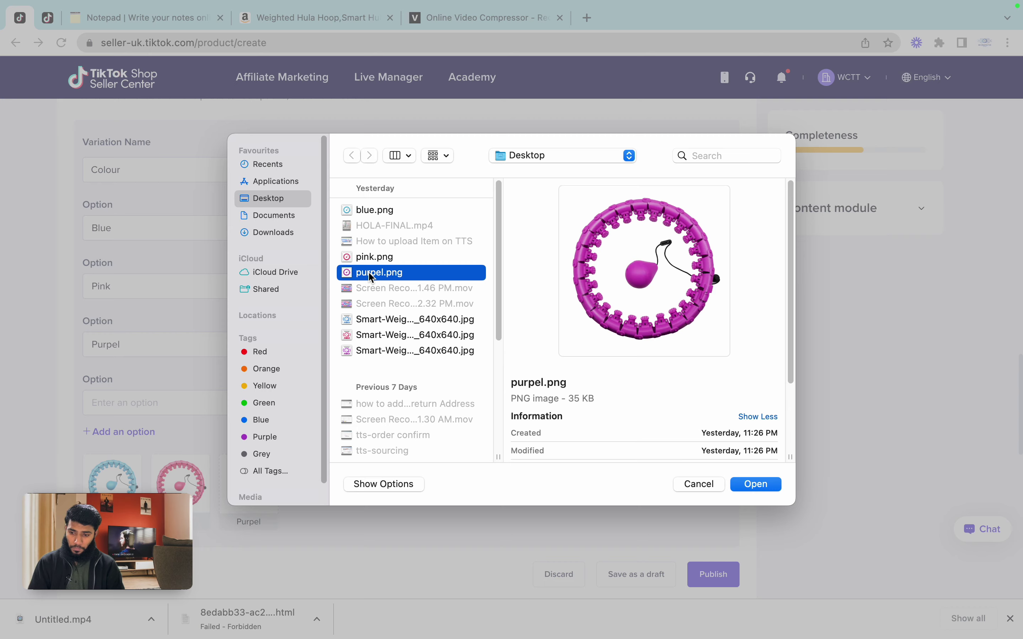
{"action": "left_click", "coordinate": [758, 484]}
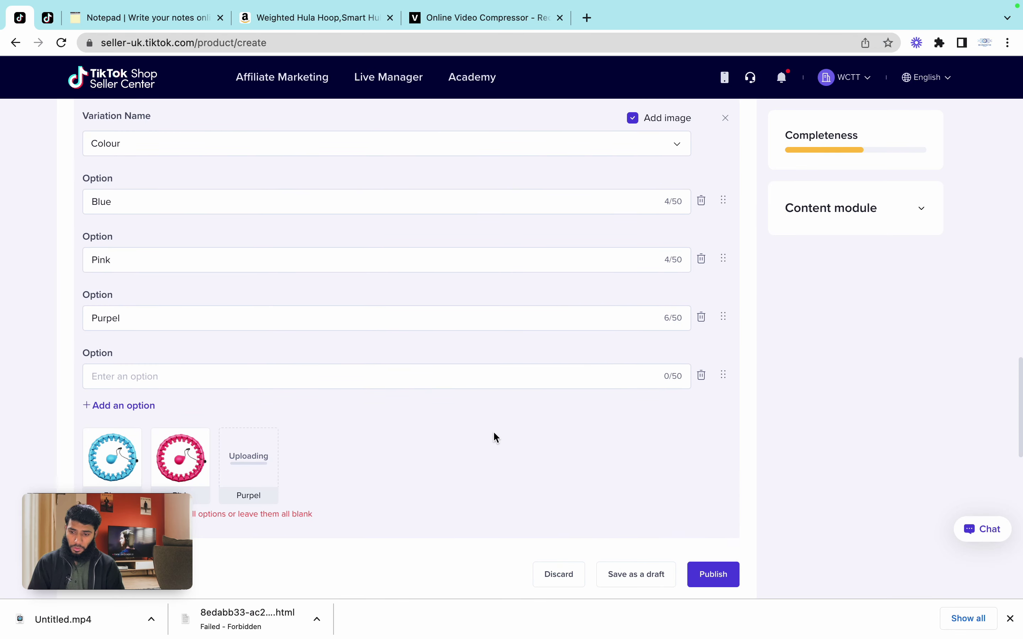
{"action": "scroll", "coordinate": [465, 436], "scroll_direction": "down", "scroll_amount": 2}
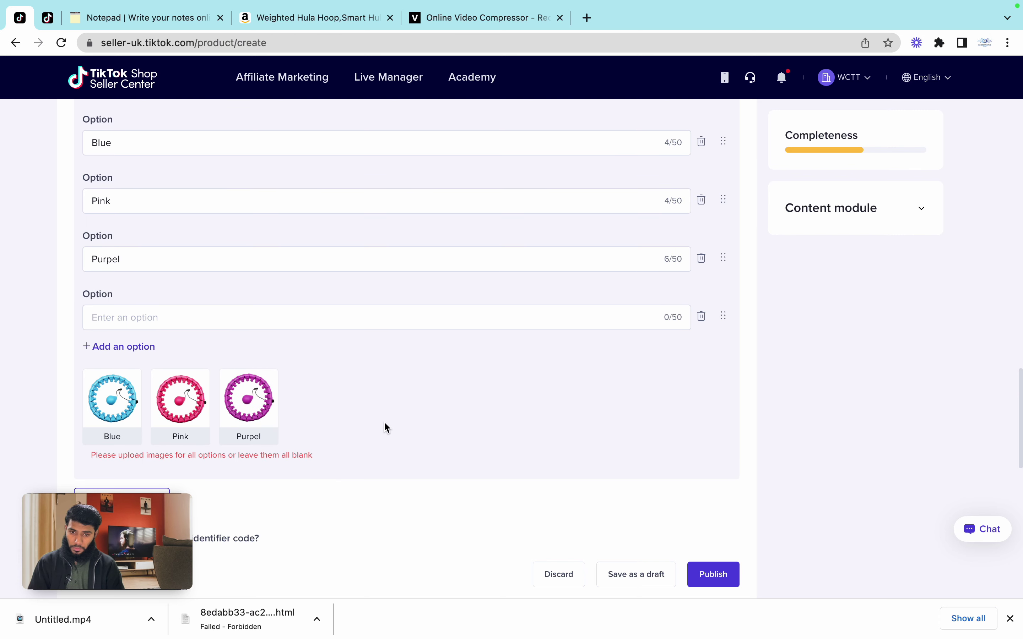
{"action": "left_click", "coordinate": [701, 316]}
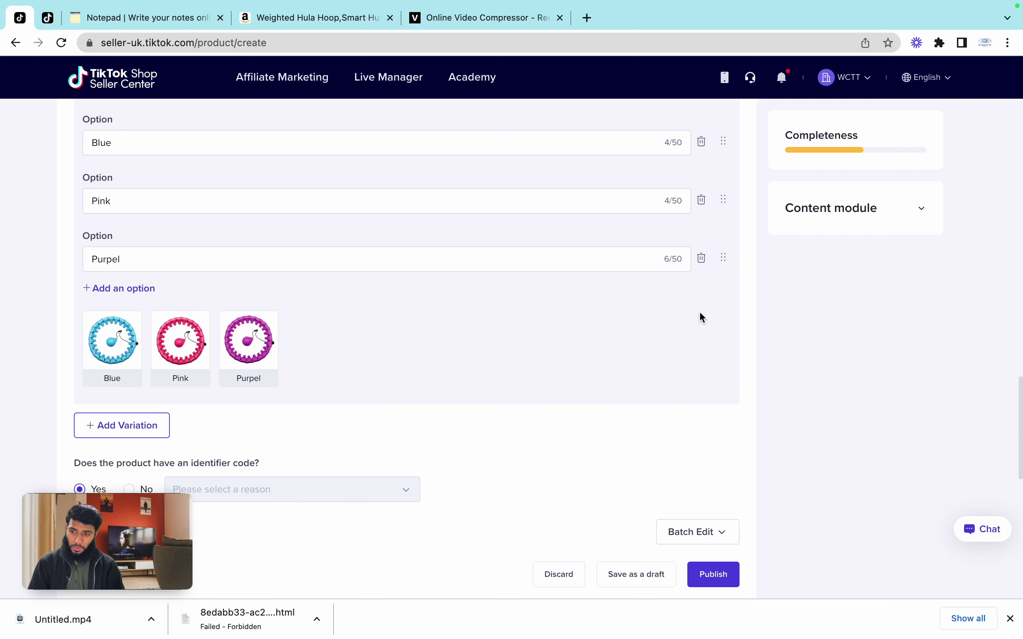
Step: Check the upload progress of the product video above the sales information
{"action": "scroll", "coordinate": [467, 349], "scroll_direction": "up", "scroll_amount": 6}
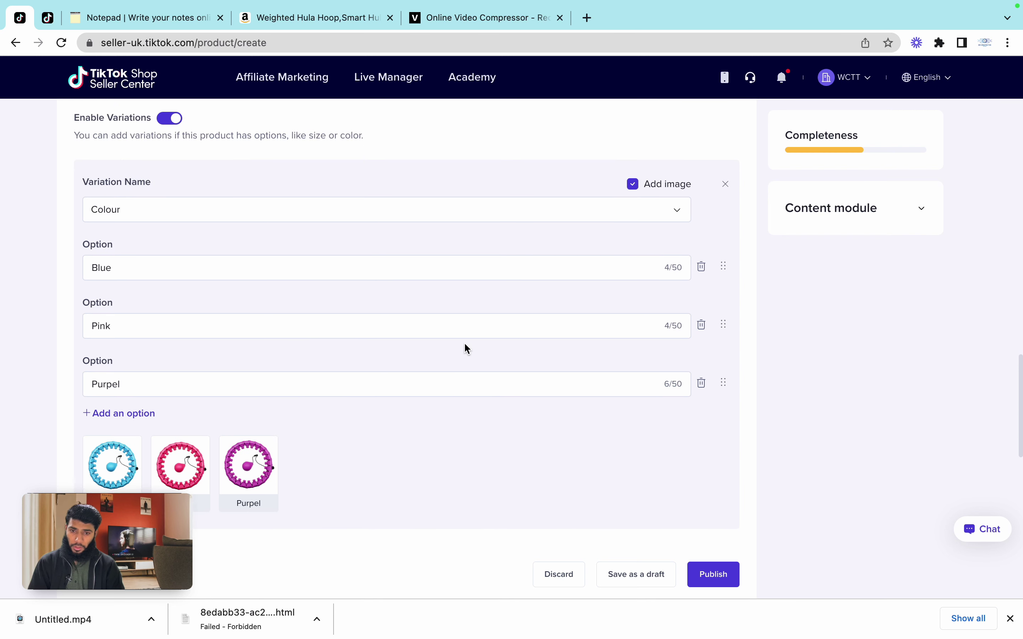
{"action": "scroll", "coordinate": [464, 342], "scroll_direction": "up", "scroll_amount": 5}
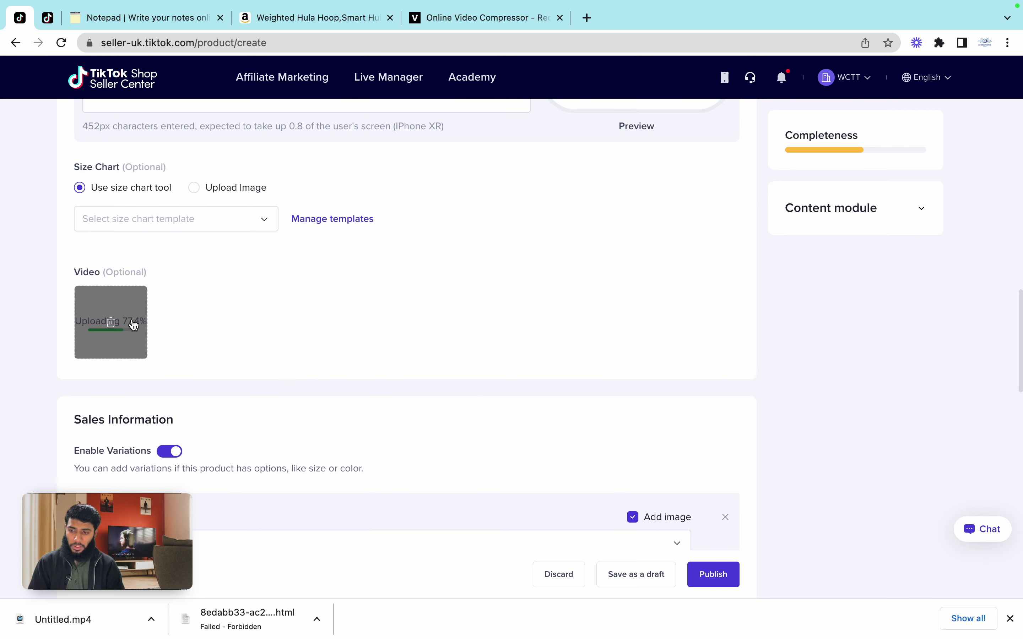
{"action": "scroll", "coordinate": [352, 325], "scroll_direction": "down", "scroll_amount": 10}
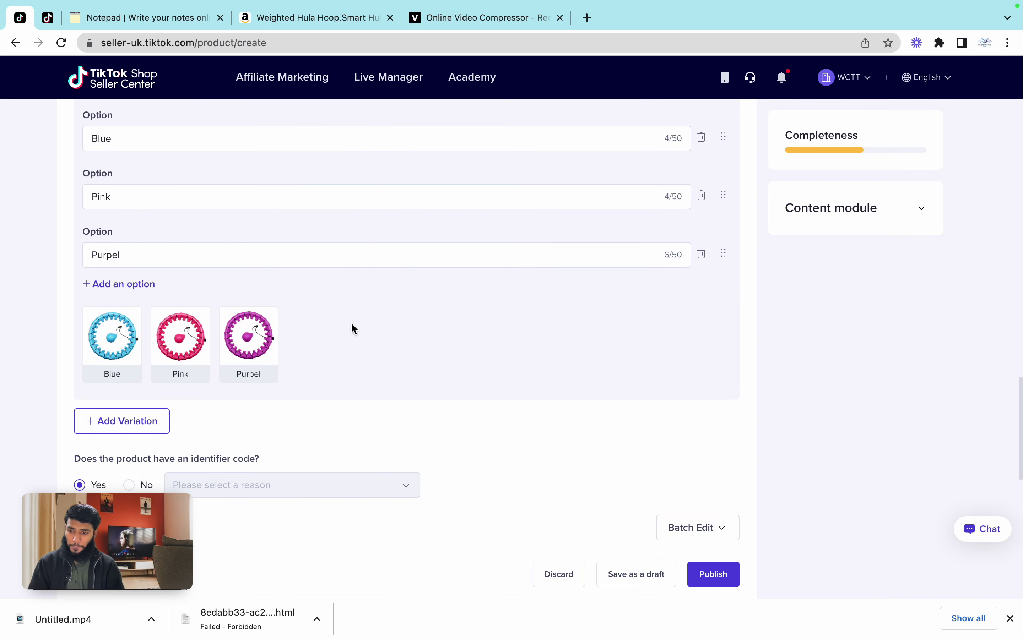
Step: Examine the variation list and read the requirements and tips for the product identifier code
{"action": "scroll", "coordinate": [352, 324], "scroll_direction": "down", "scroll_amount": 2}
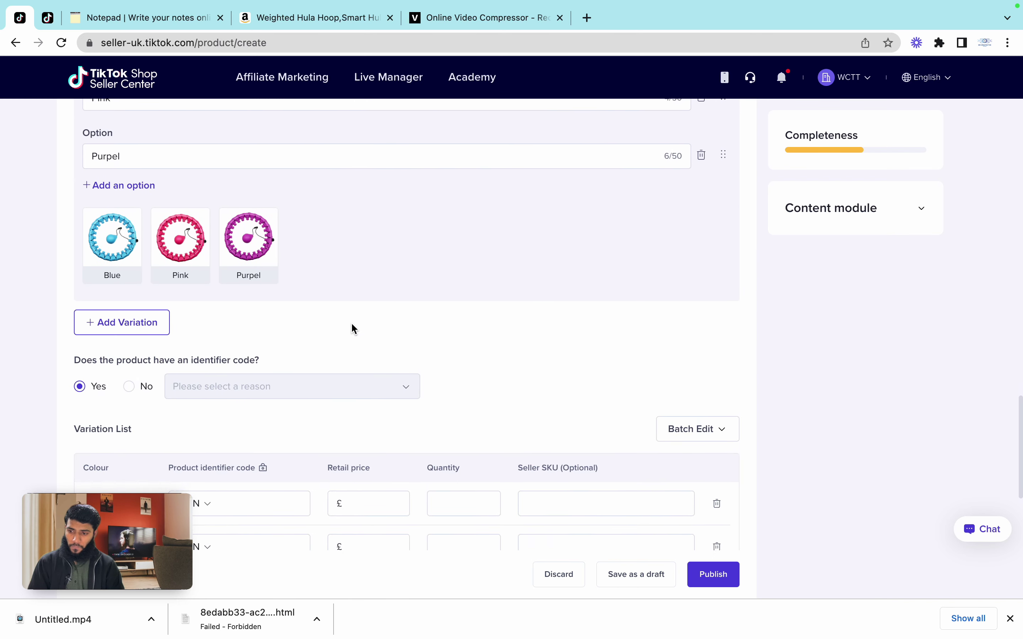
{"action": "scroll", "coordinate": [352, 324], "scroll_direction": "down", "scroll_amount": 1}
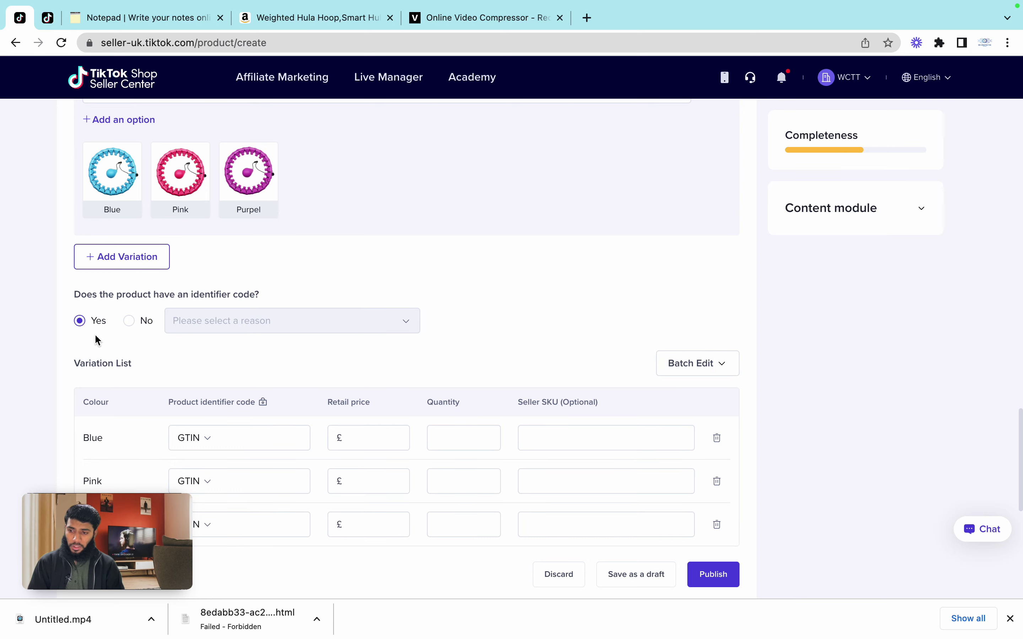
{"action": "scroll", "coordinate": [72, 346], "scroll_direction": "down", "scroll_amount": 3}
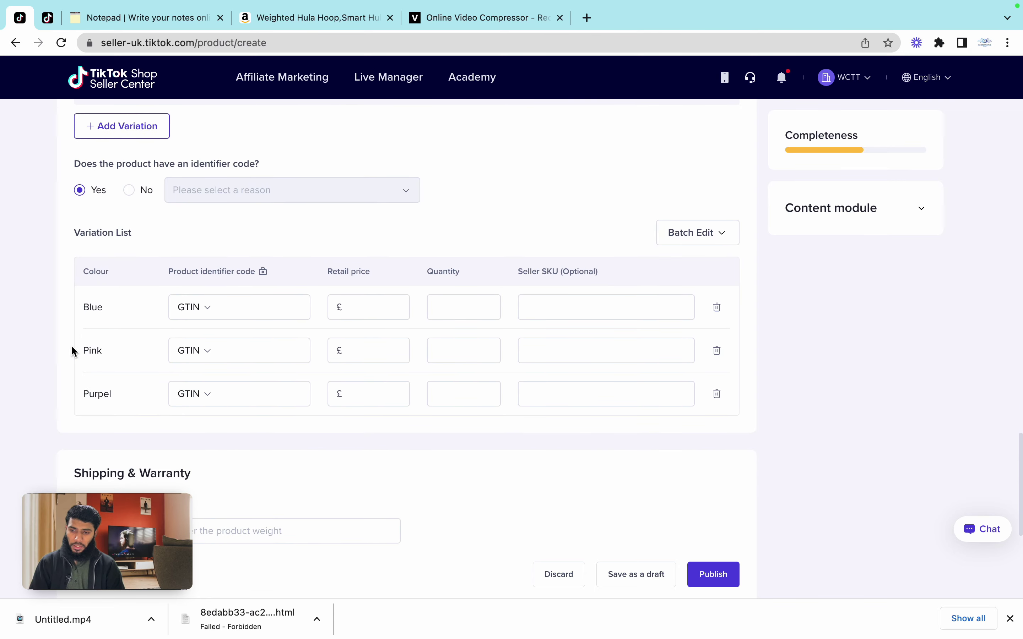
{"action": "left_click", "coordinate": [228, 304]}
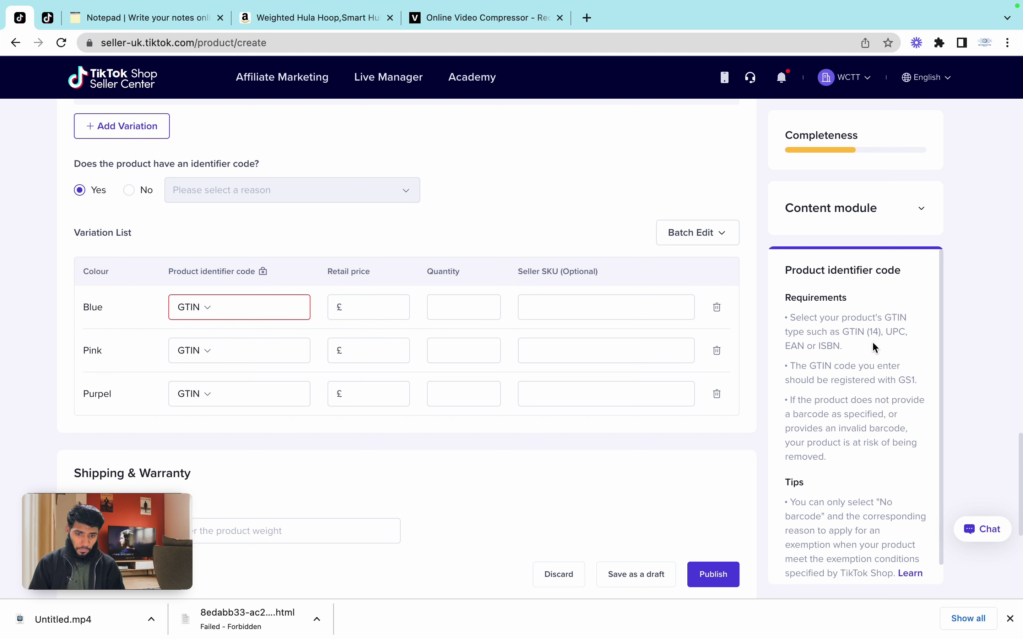
{"action": "scroll", "coordinate": [870, 345], "scroll_direction": "down", "scroll_amount": 1}
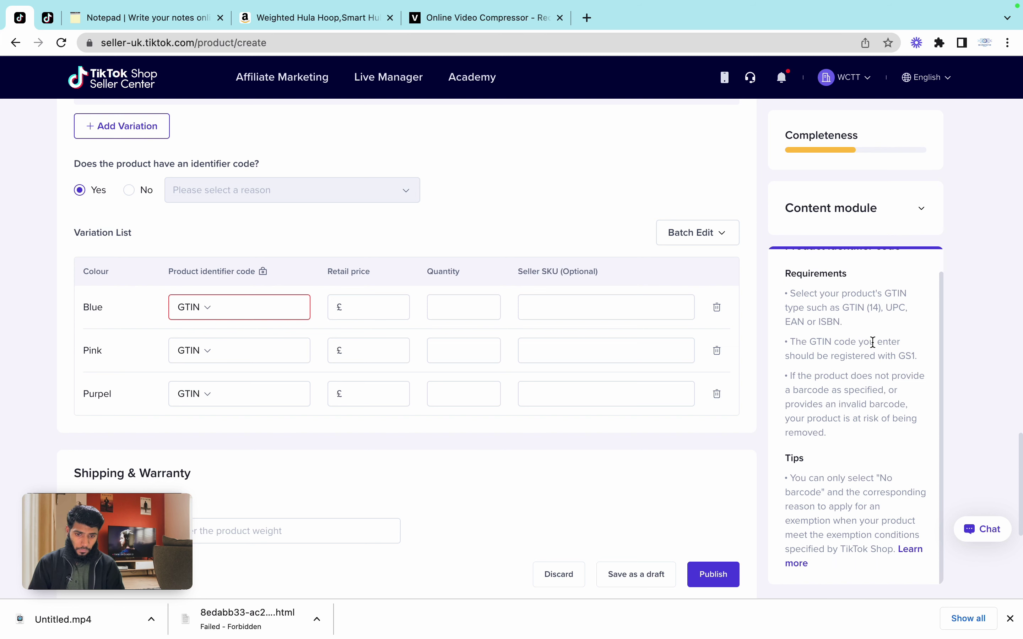
{"action": "scroll", "coordinate": [859, 374], "scroll_direction": "down", "scroll_amount": 1}
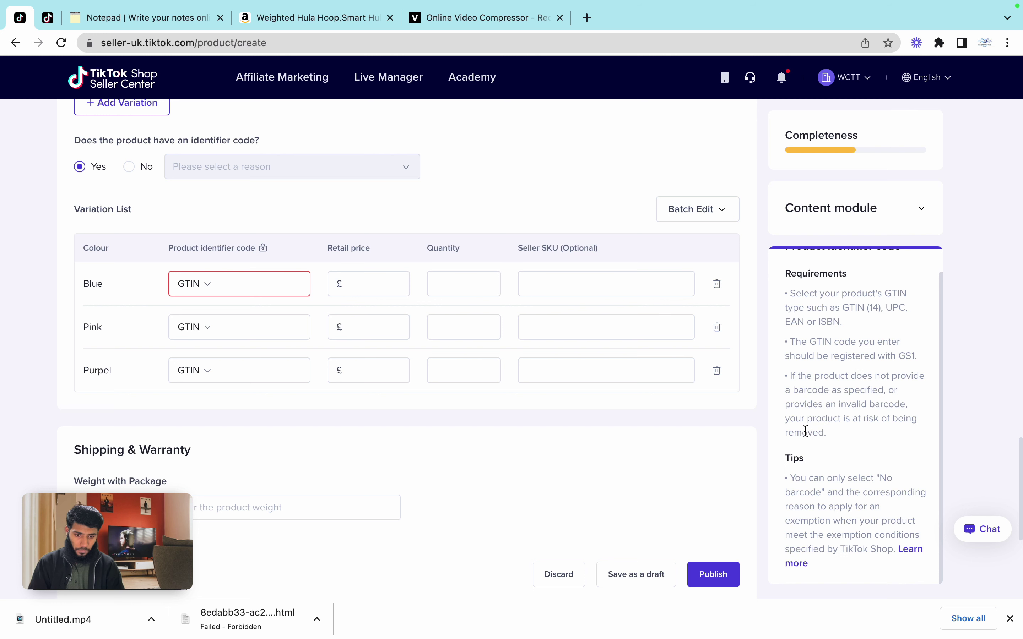
{"action": "scroll", "coordinate": [795, 432], "scroll_direction": "down", "scroll_amount": 1}
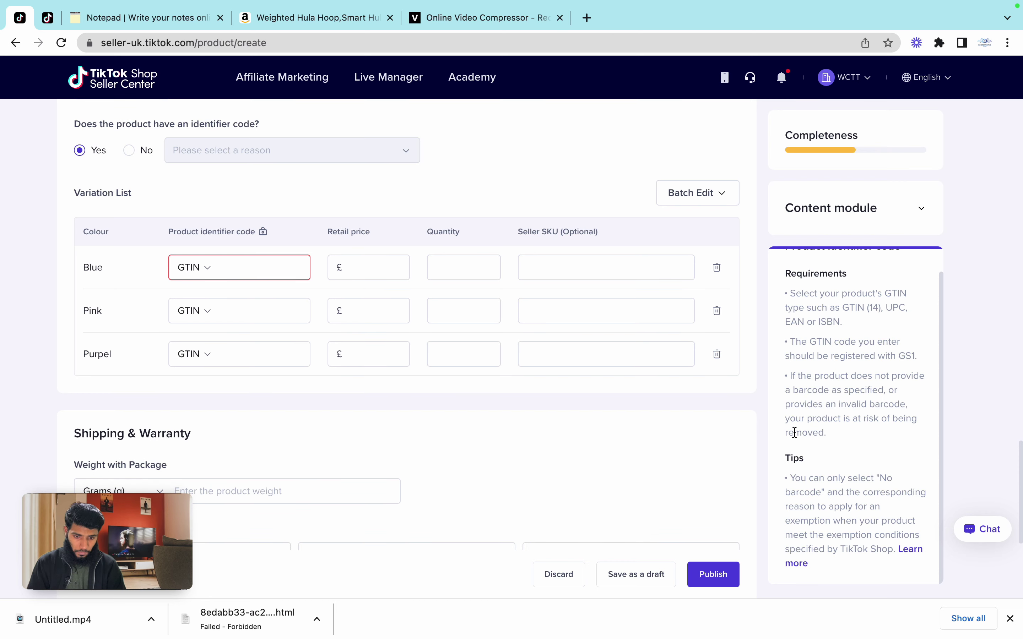
{"action": "scroll", "coordinate": [795, 432], "scroll_direction": "up", "scroll_amount": 2}
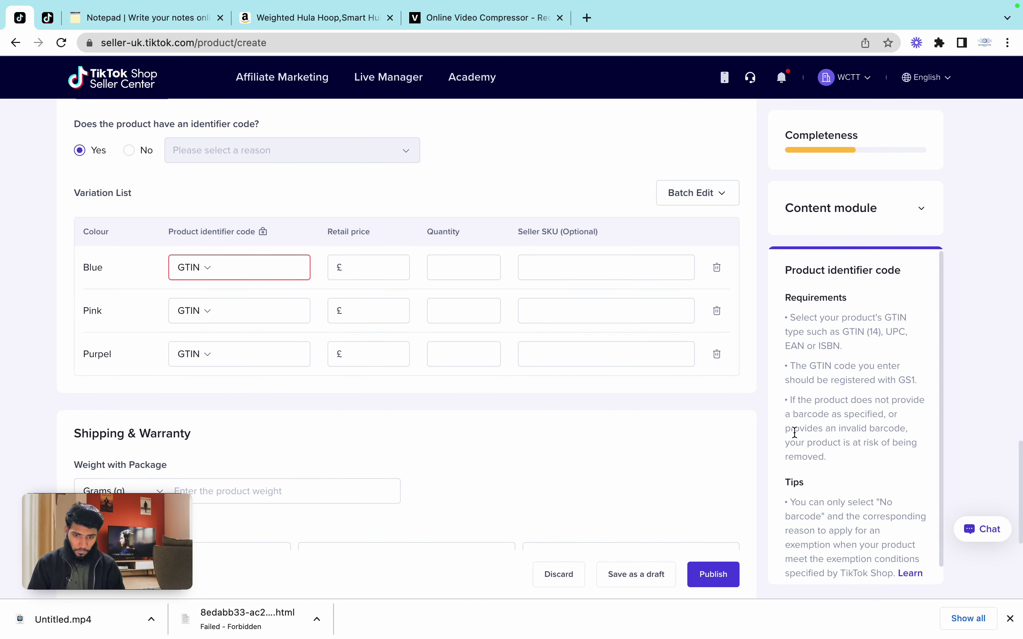
{"action": "scroll", "coordinate": [536, 473], "scroll_direction": "up", "scroll_amount": 3}
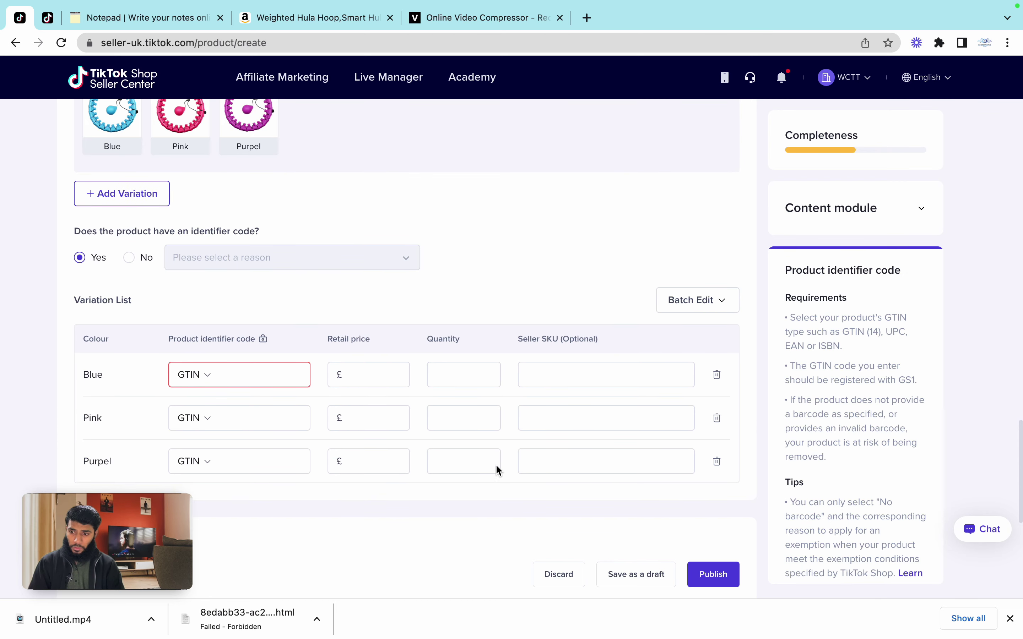
Step: Indicate that the product does not have an identifier code, leaving the Blue variation's GTIN blank
{"action": "left_click", "coordinate": [130, 259]}
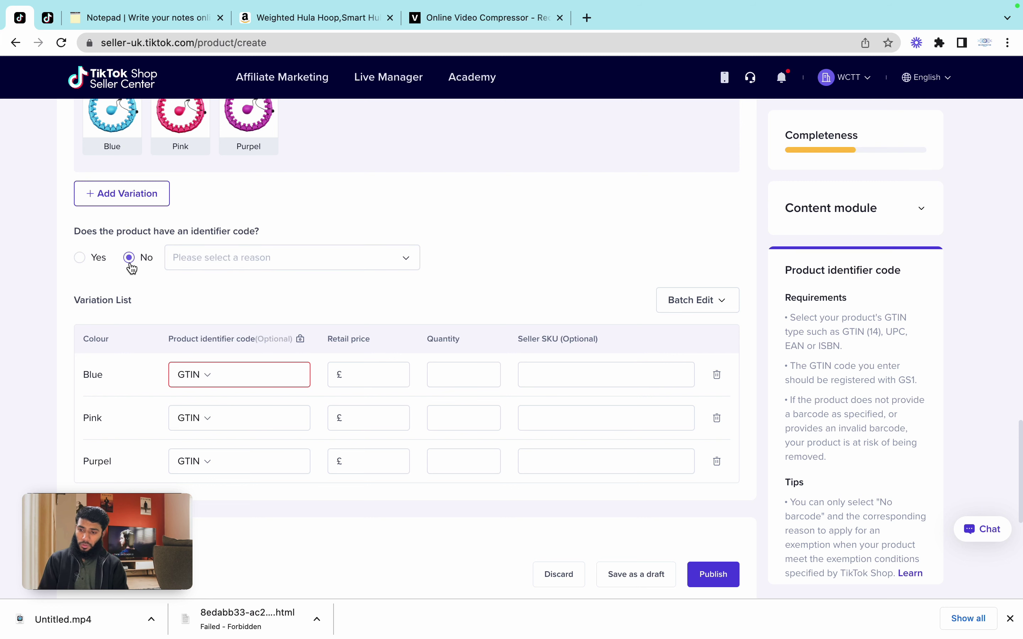
{"action": "left_click", "coordinate": [275, 335]}
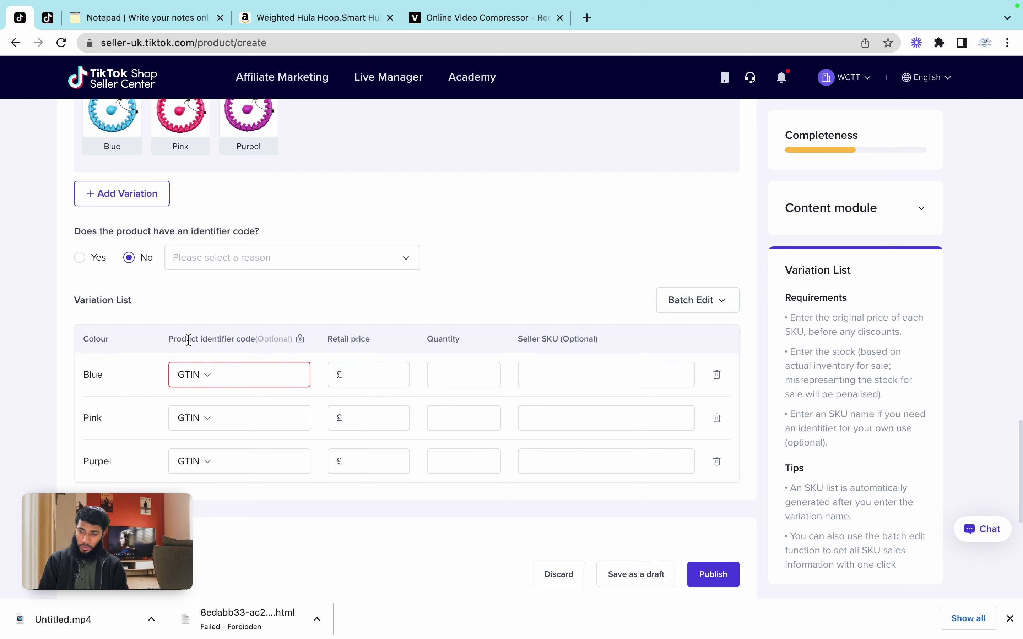
{"action": "left_click", "coordinate": [241, 374]}
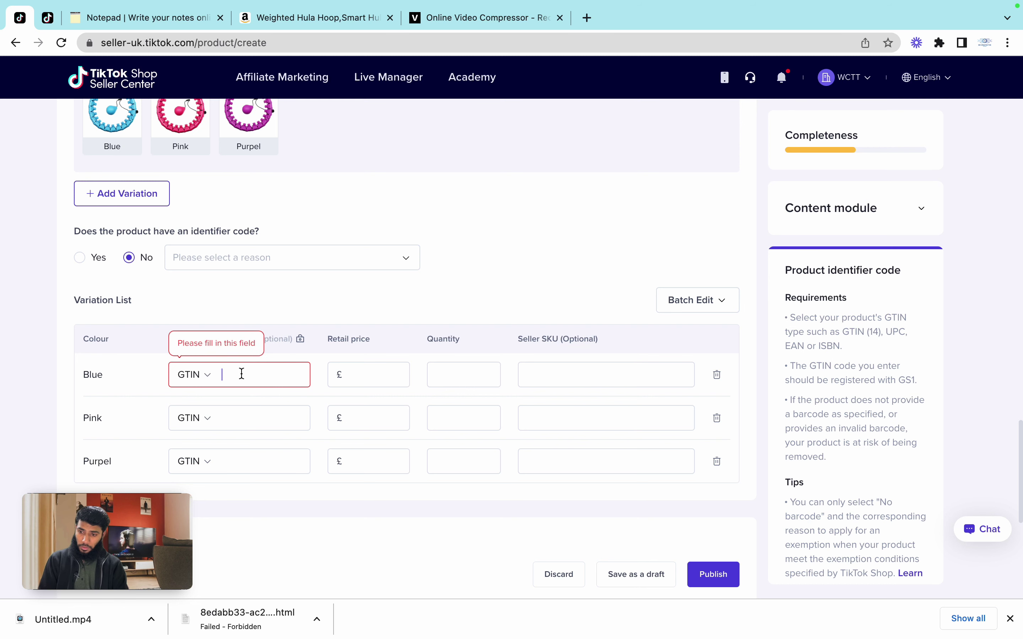
{"action": "left_click", "coordinate": [302, 320]}
Step: Enter retail prices of £6 for the Blue variation and £4 for the Purpel variation
{"action": "left_click", "coordinate": [354, 375]}
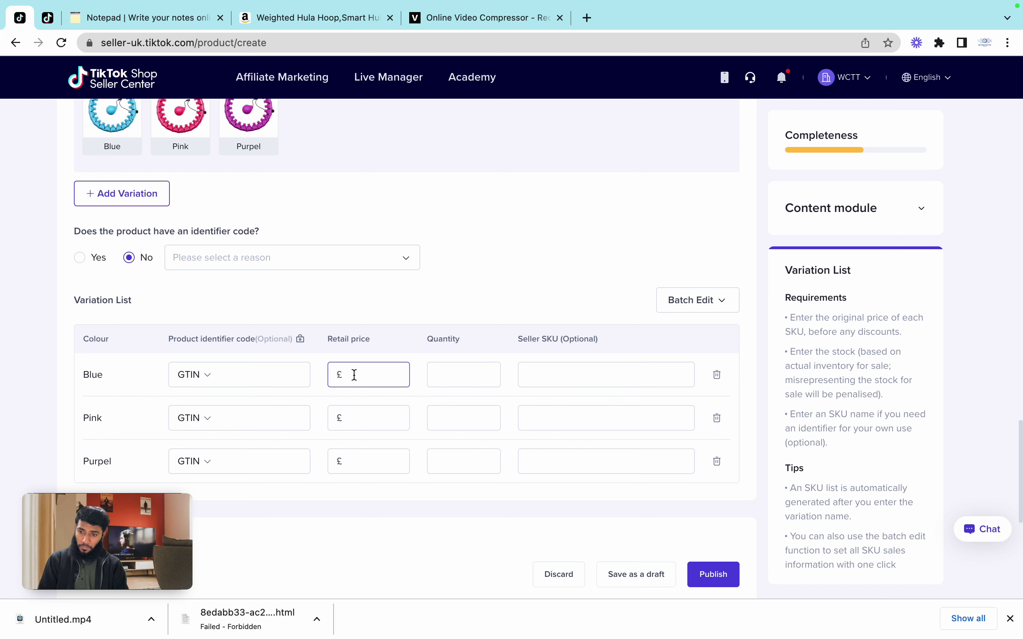
{"action": "left_click", "coordinate": [535, 367]}
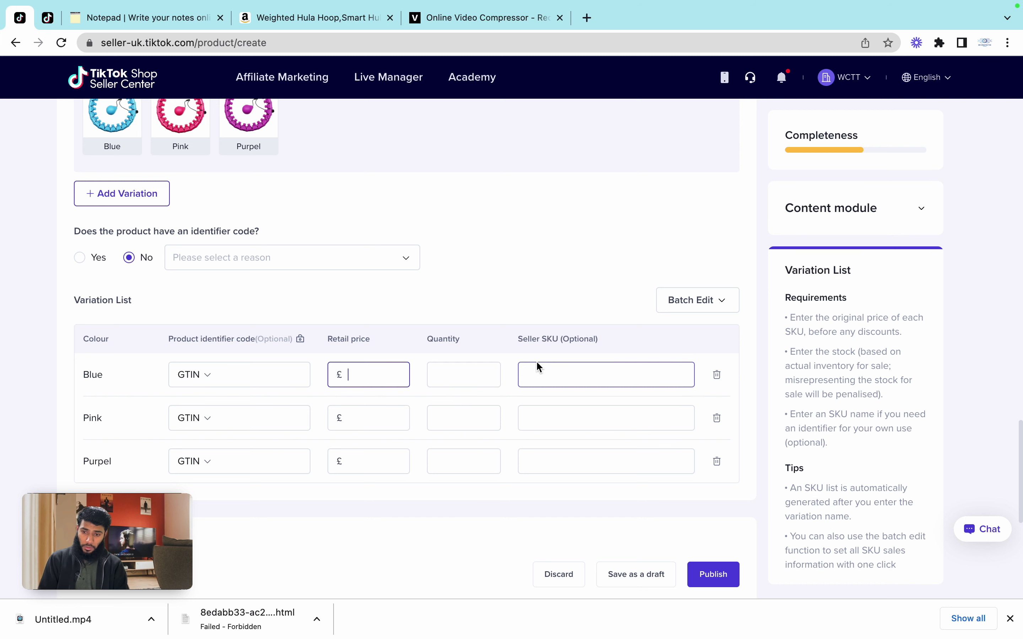
{"action": "left_click", "coordinate": [496, 374]}
{"action": "left_click", "coordinate": [377, 375]}
{"action": "scroll", "coordinate": [378, 375], "scroll_direction": "down", "scroll_amount": 1}
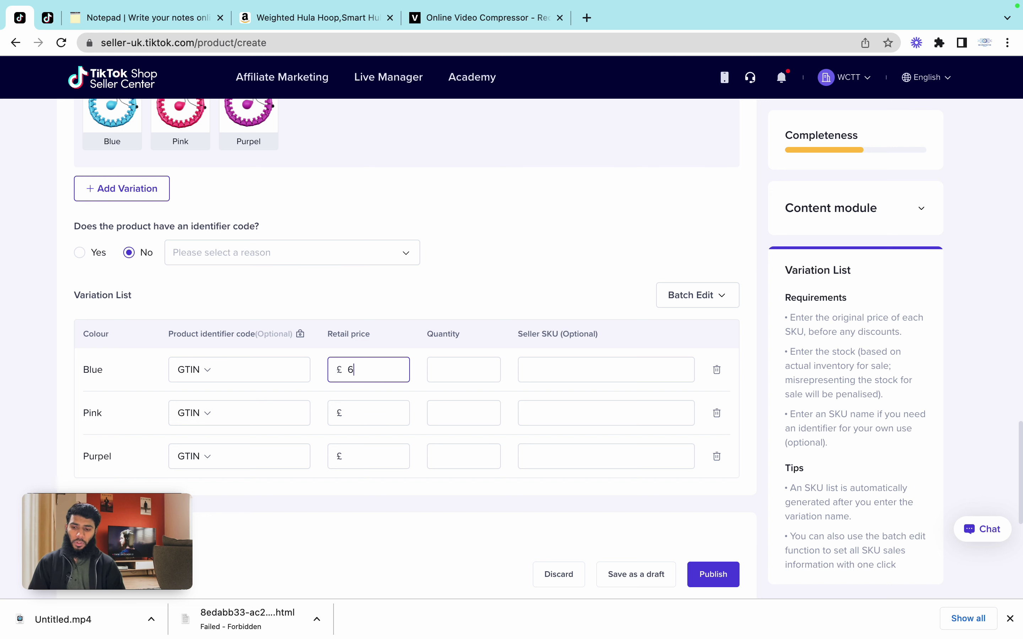
{"action": "left_click", "coordinate": [359, 450]}
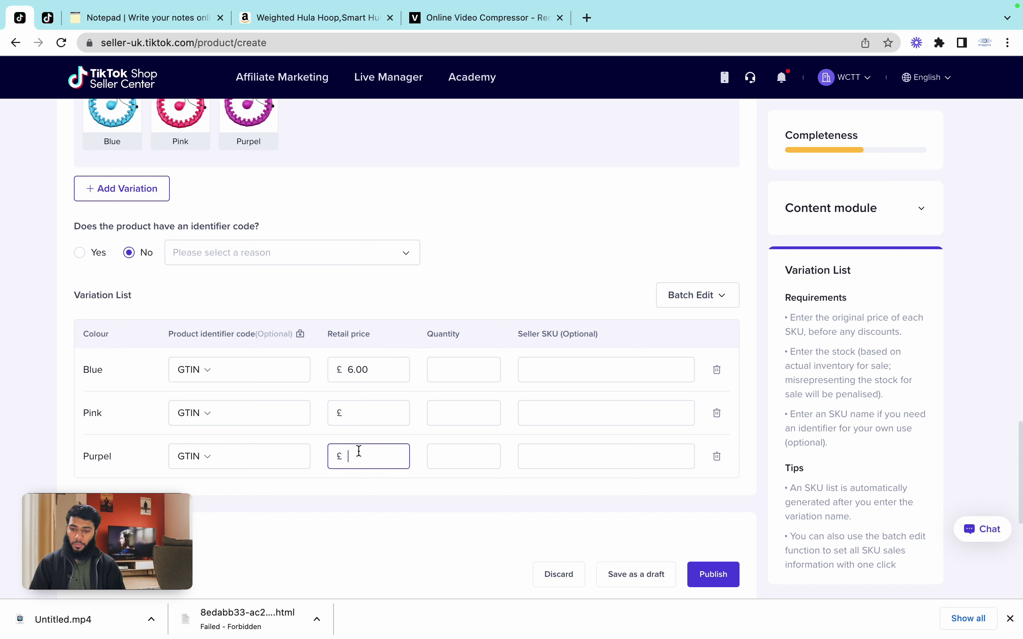
{"action": "type", "text": "4"}
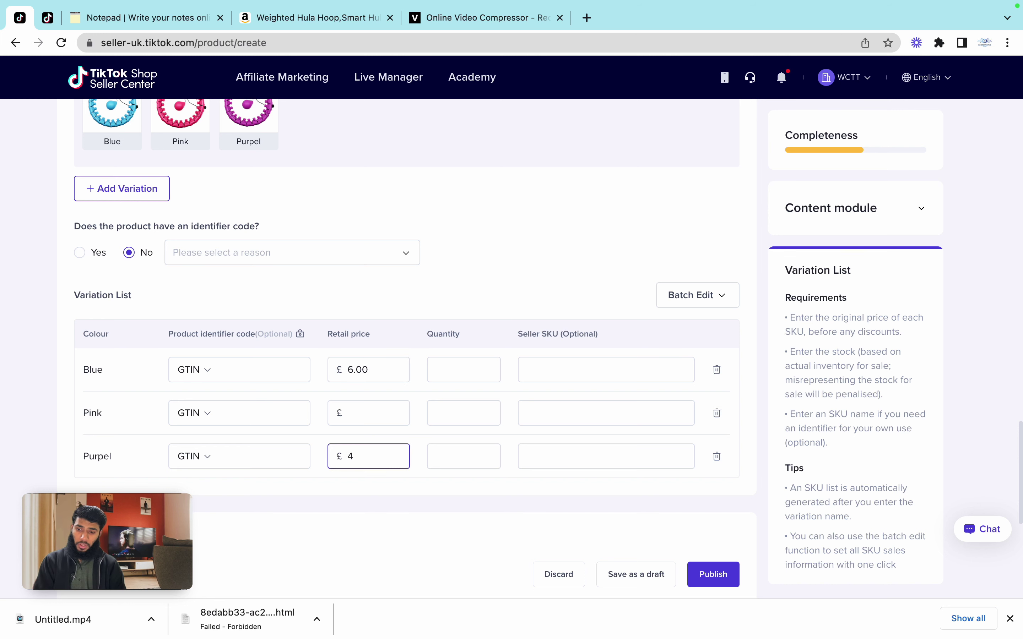
Step: Set the stock quantities to 4 for Purpel, 6 for Blue and 2 for Pink
{"action": "left_click", "coordinate": [457, 451]}
{"action": "type", "text": "4"}
{"action": "left_click", "coordinate": [462, 366]}
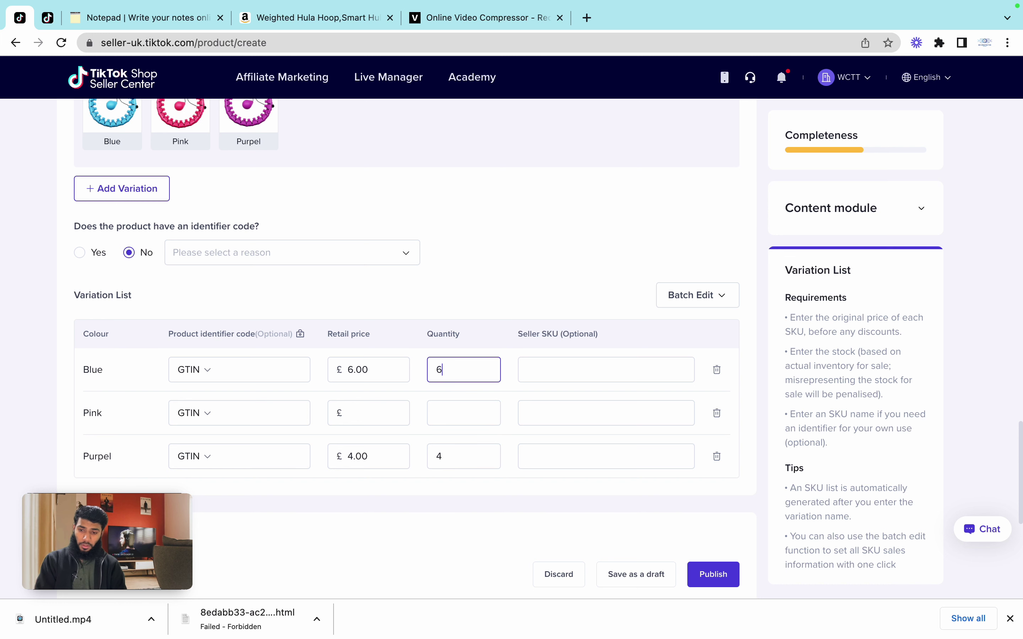
{"action": "left_click", "coordinate": [462, 415]}
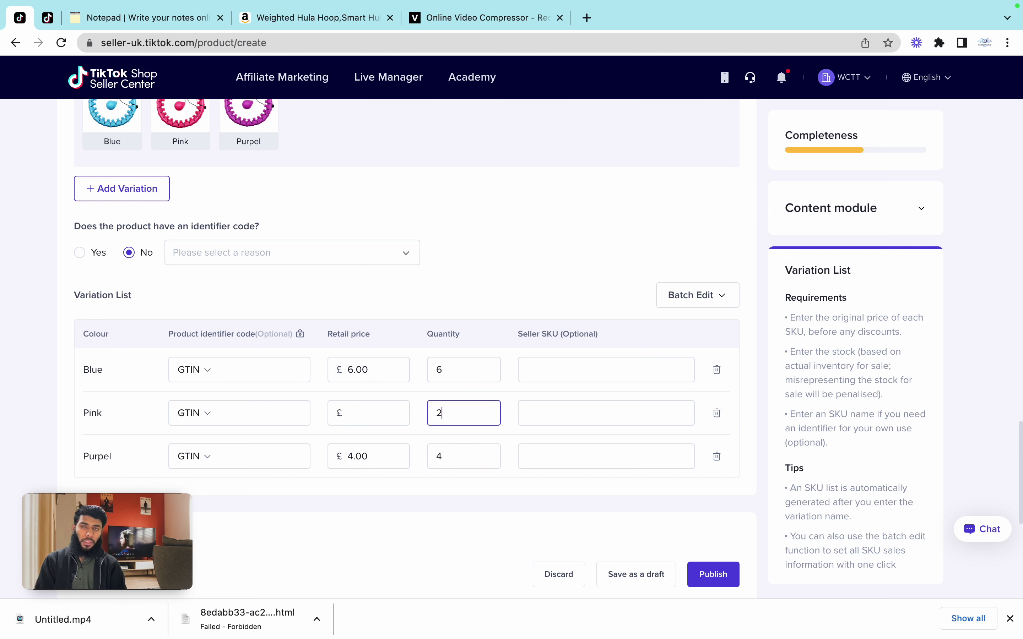
{"action": "type", "text": "2"}
Step: Set the retail price of the Blue, Pink and Purpel variations to £29.99 each
{"action": "left_click_drag", "start_coordinate": [371, 455], "coordinate": [347, 457]}
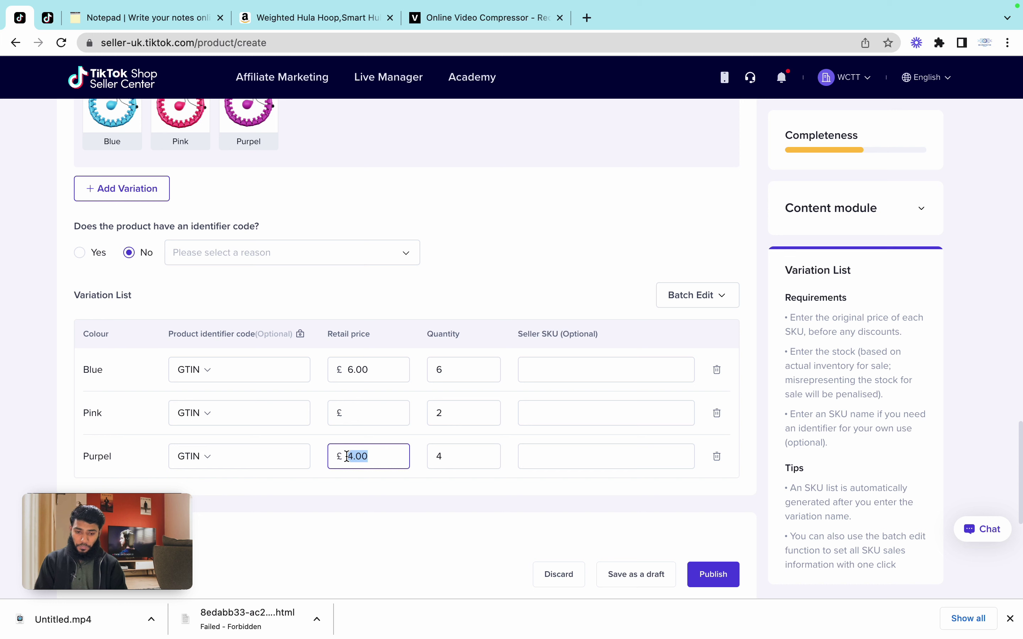
{"action": "key", "text": "BackSpace"}
{"action": "left_click_drag", "start_coordinate": [371, 369], "coordinate": [343, 369]}
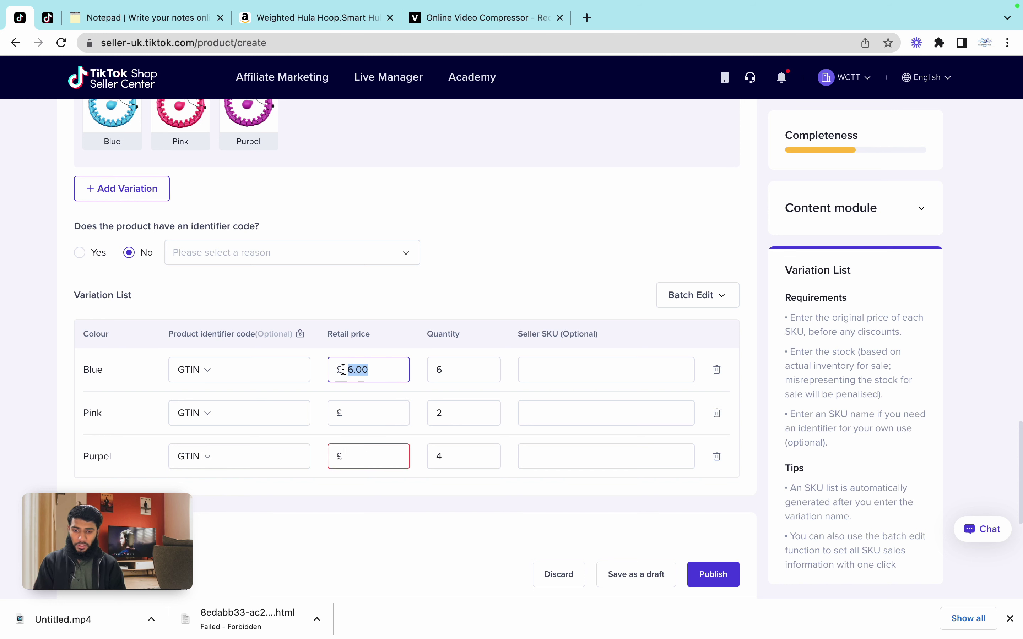
{"action": "key", "text": "BackSpace"}
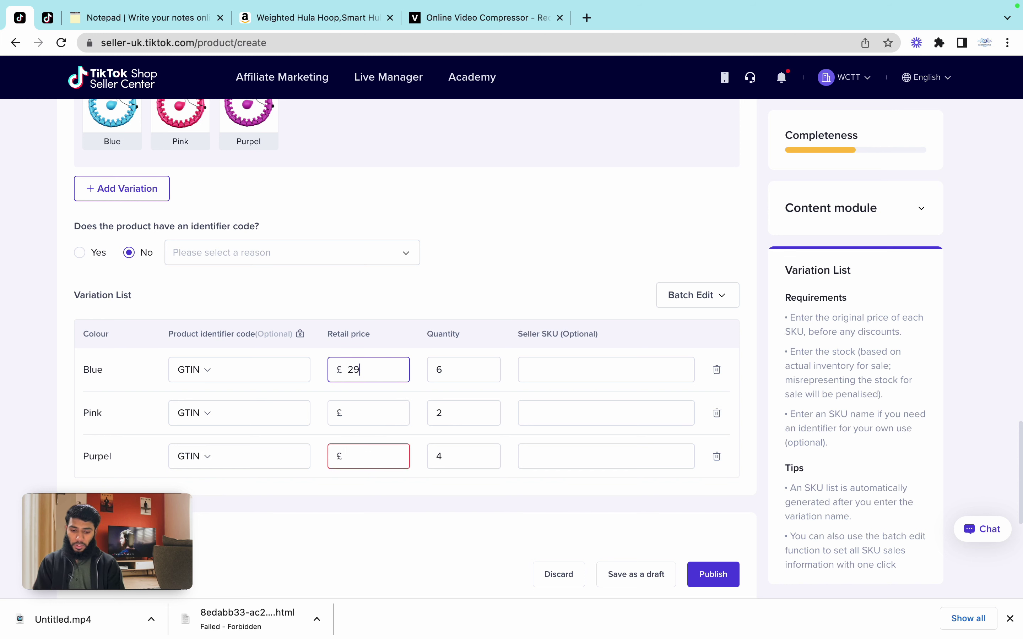
{"action": "left_click", "coordinate": [362, 402]}
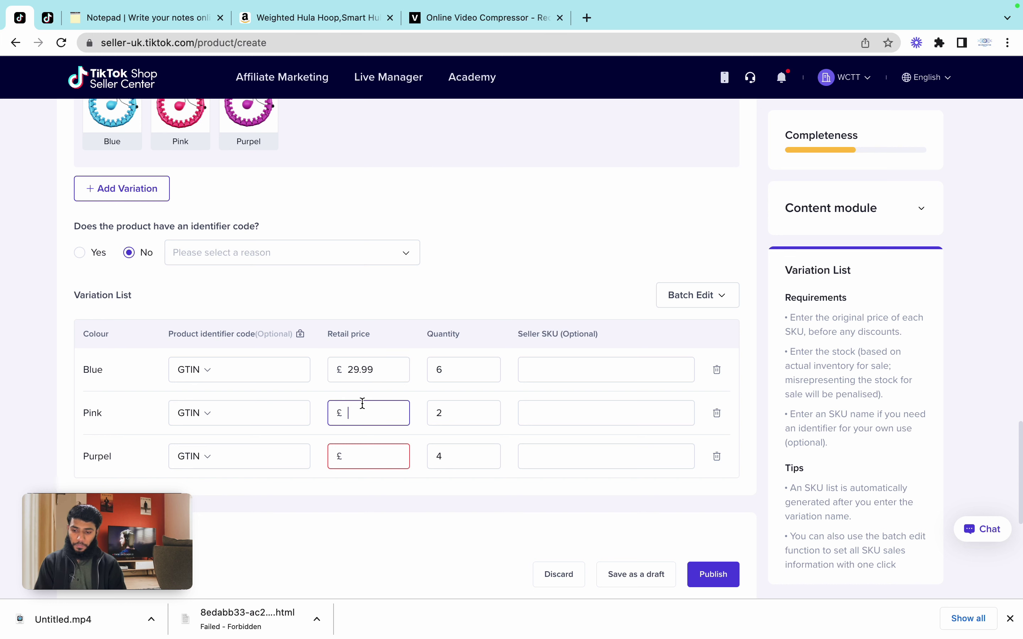
{"action": "left_click", "coordinate": [356, 455]}
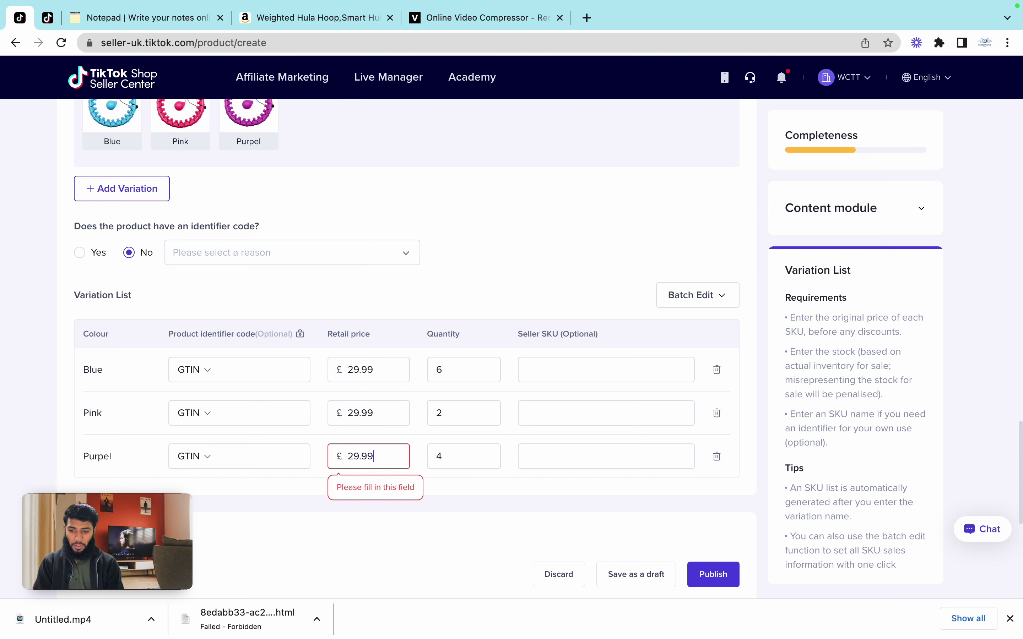
{"action": "left_click", "coordinate": [50, 371]}
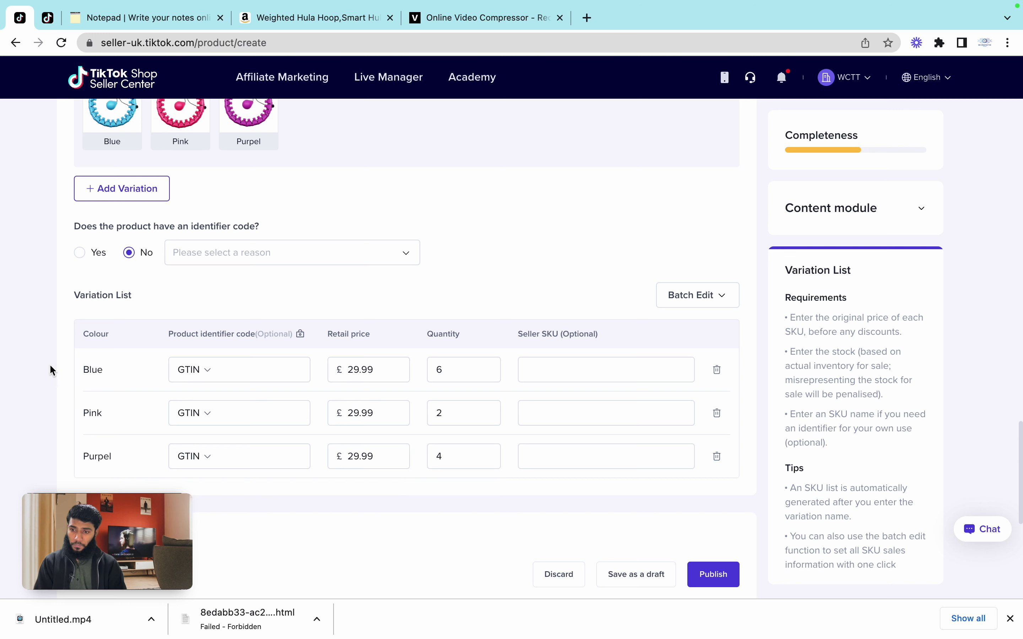
Step: Enter HOLA-H-B as the seller SKU of the Blue variation
{"action": "left_click", "coordinate": [582, 369]}
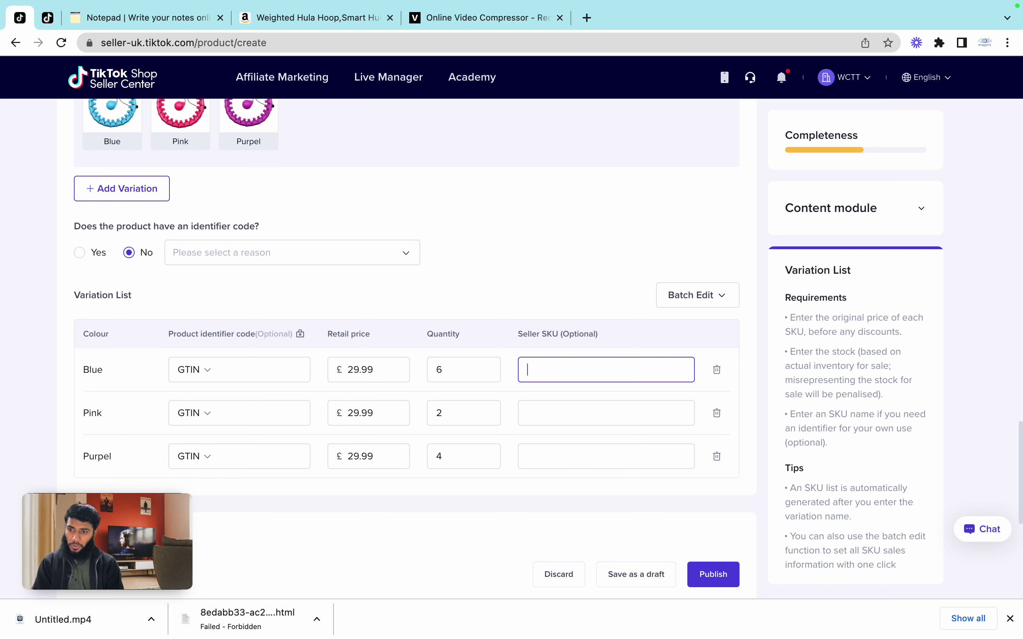
{"action": "scroll", "coordinate": [405, 326], "scroll_direction": "up", "scroll_amount": 10}
{"action": "scroll", "coordinate": [405, 326], "scroll_direction": "down", "scroll_amount": 3}
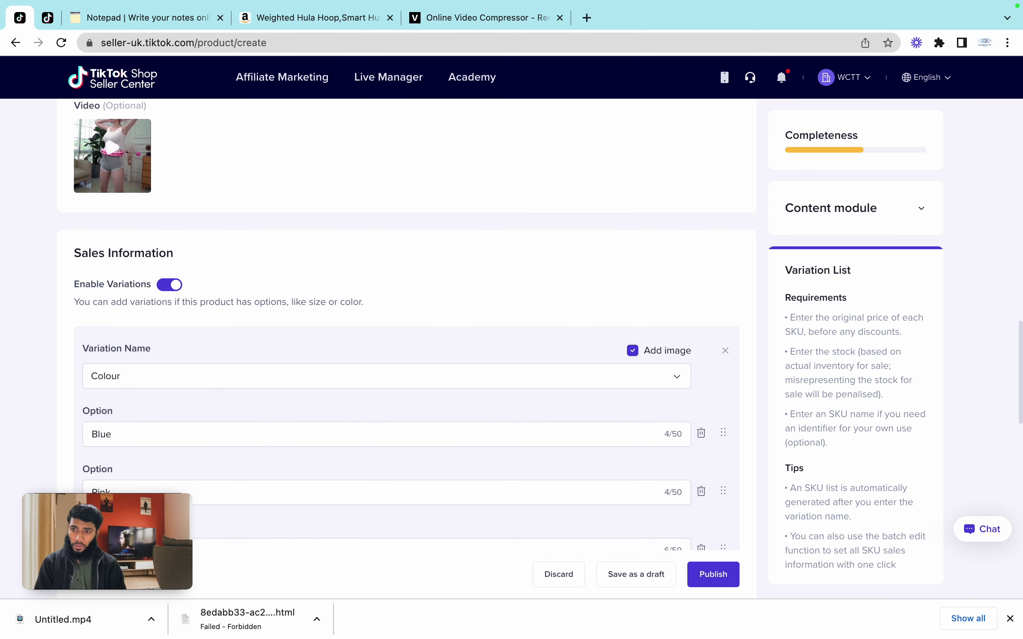
{"action": "scroll", "coordinate": [405, 326], "scroll_direction": "down", "scroll_amount": 8}
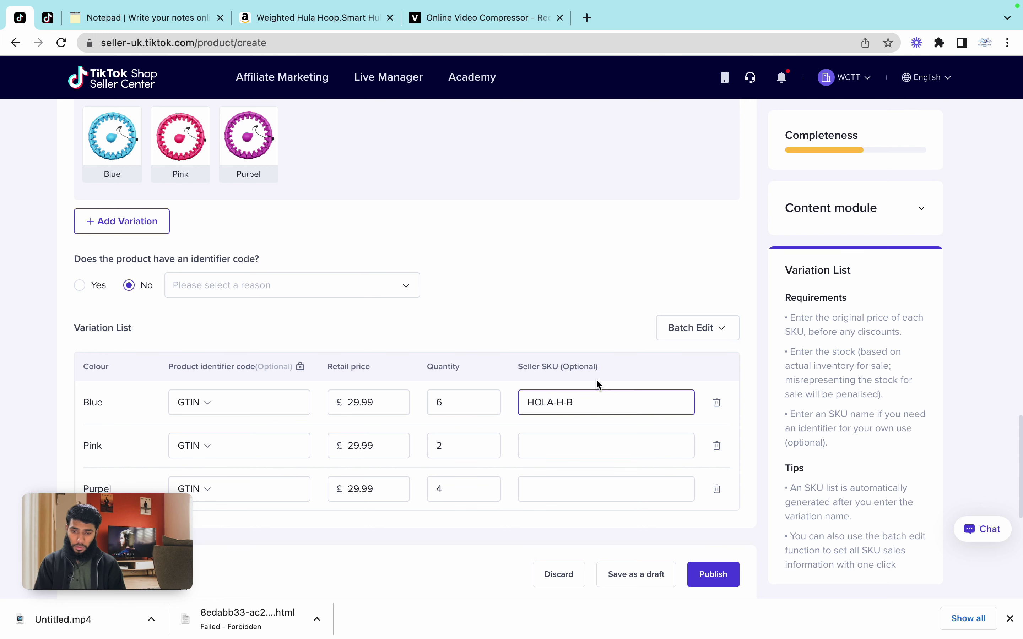
Step: Reuse the Blue SKU's HOLA-H- prefix to enter seller SKUs HOLA-H-P for Pink and HOLA-H-PR for Purpel
{"action": "left_click_drag", "start_coordinate": [569, 401], "coordinate": [530, 399]}
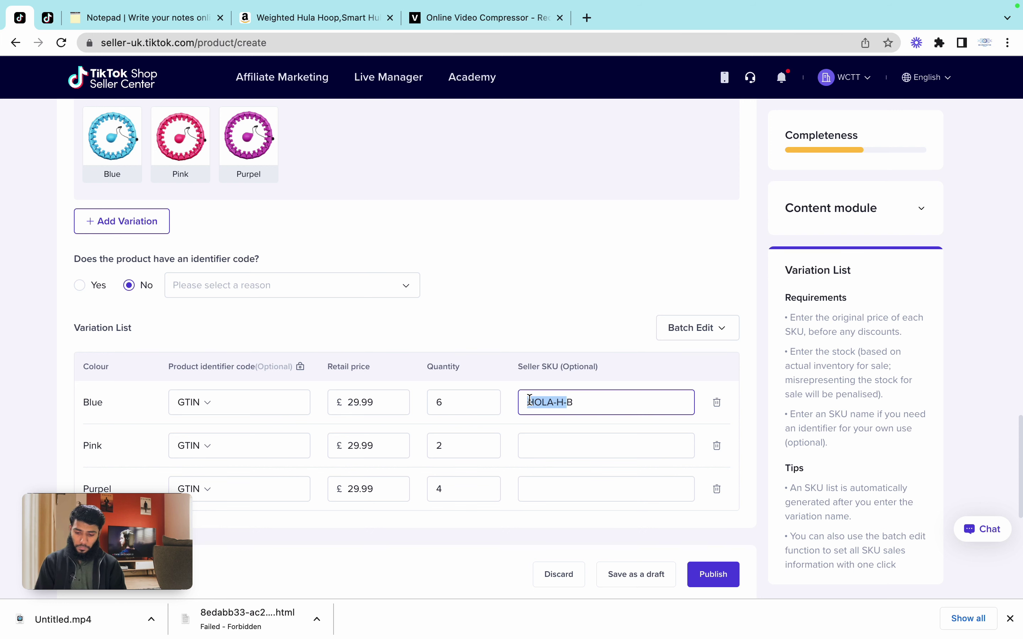
{"action": "key", "text": "ctrl+c"}
{"action": "left_click", "coordinate": [564, 441]}
{"action": "key", "text": "ctrl+v"}
{"action": "left_click", "coordinate": [549, 486]}
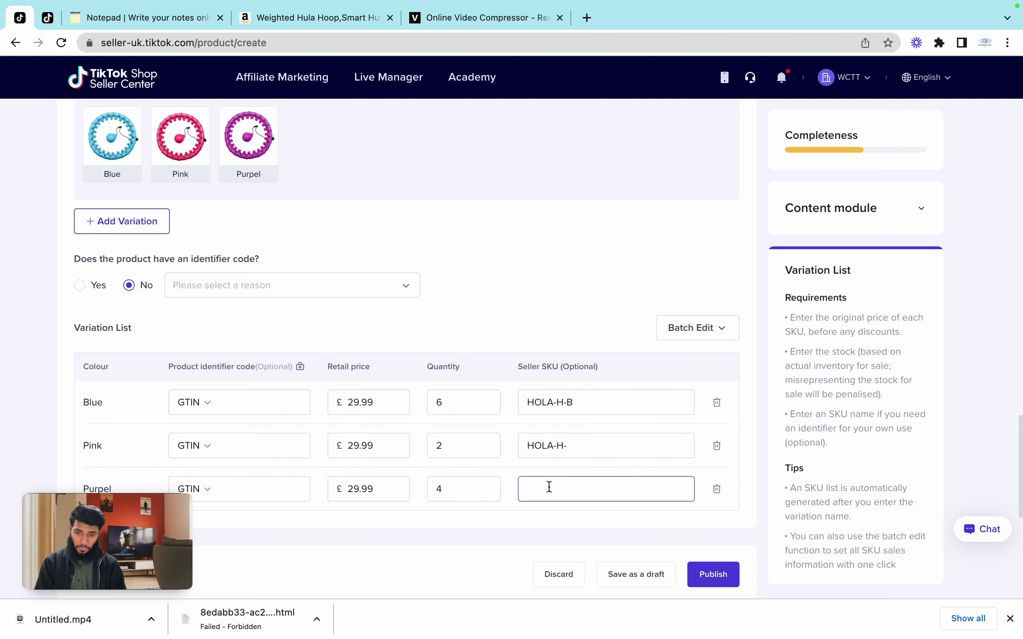
{"action": "key", "text": "ctrl+v"}
{"action": "left_click", "coordinate": [586, 450]}
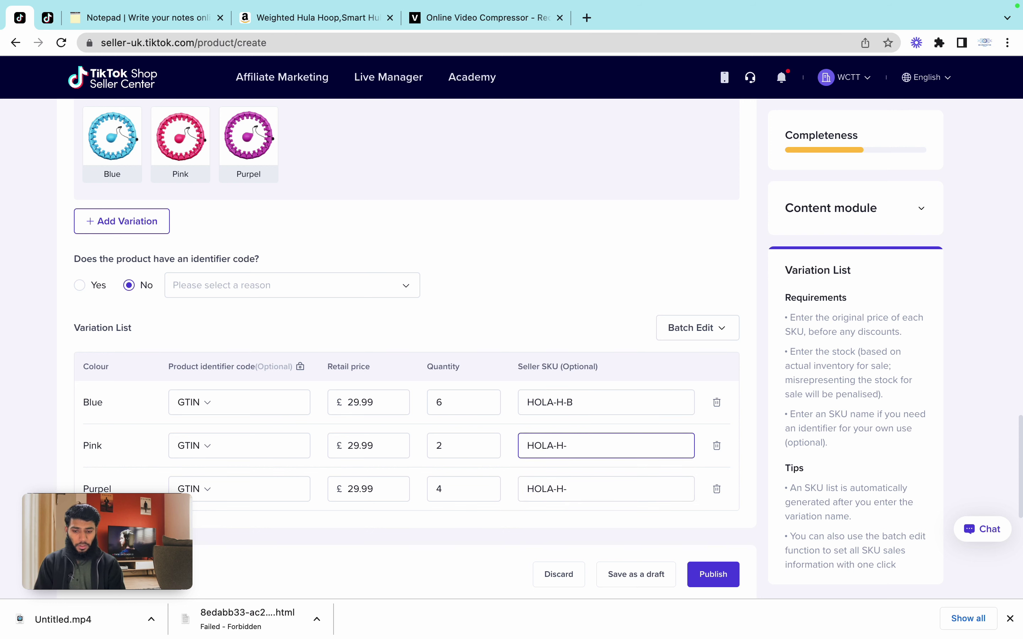
{"action": "left_click", "coordinate": [584, 486]}
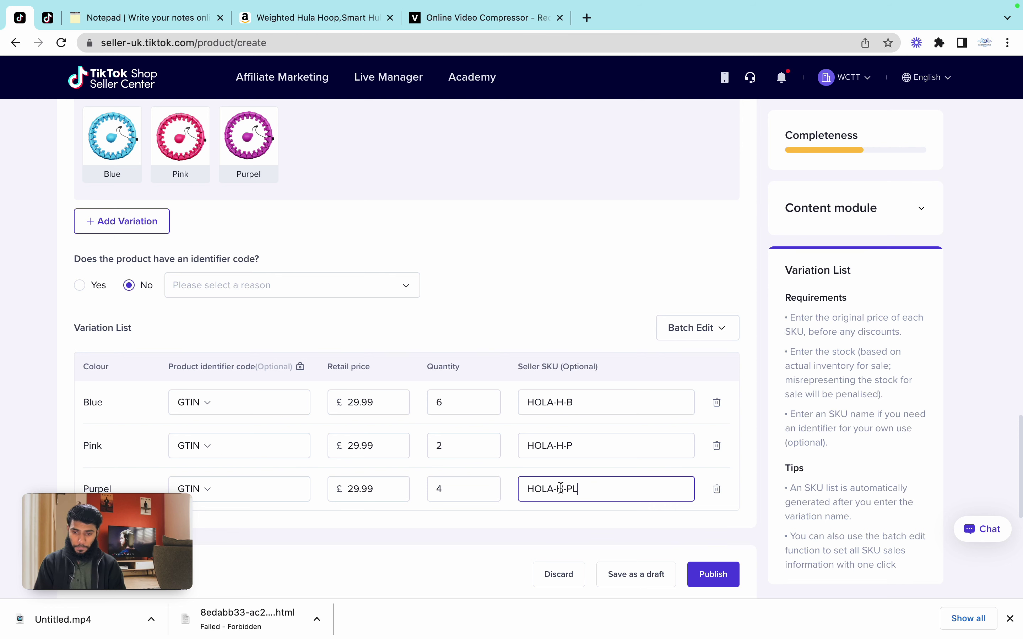
{"action": "left_click", "coordinate": [508, 471]}
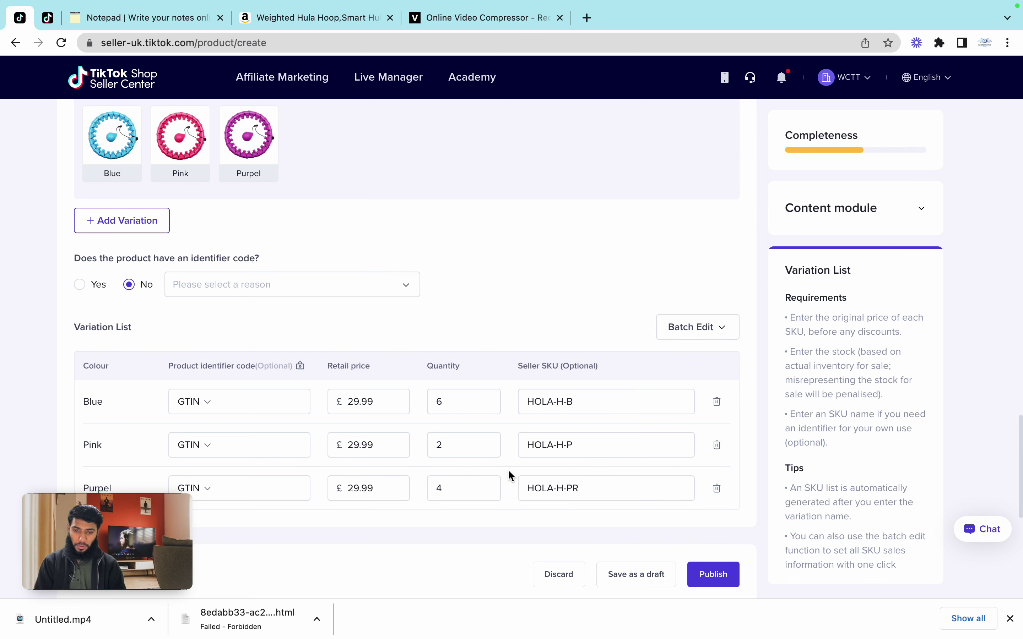
Step: Set the weight with package to 1.99 in kilograms under Shipping & Warranty
{"action": "scroll", "coordinate": [508, 470], "scroll_direction": "down", "scroll_amount": 3}
{"action": "scroll", "coordinate": [508, 469], "scroll_direction": "down", "scroll_amount": 3}
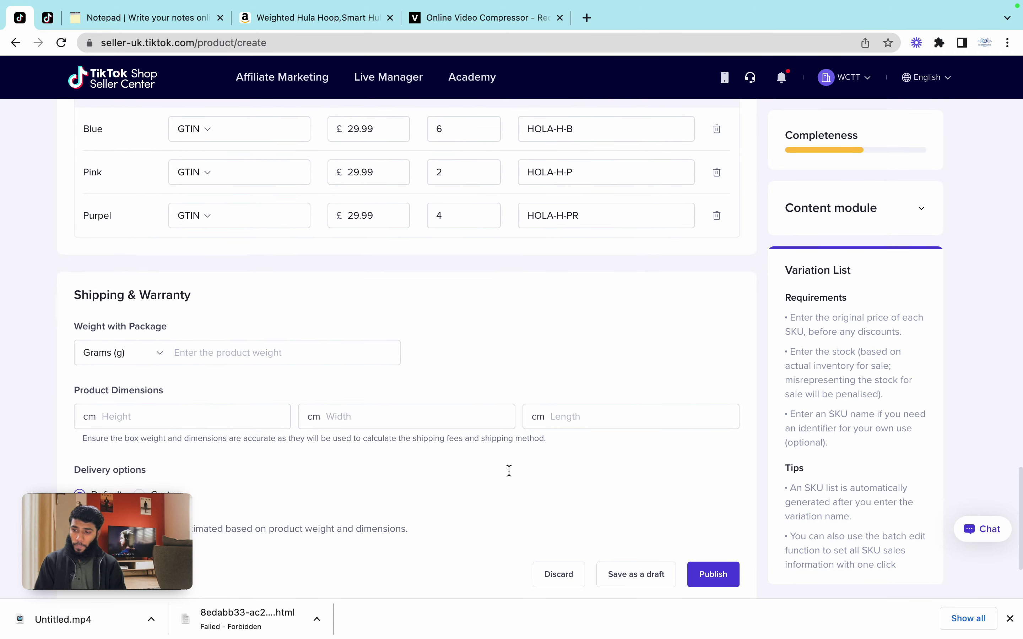
{"action": "left_click", "coordinate": [271, 351]}
{"action": "left_click", "coordinate": [103, 351]}
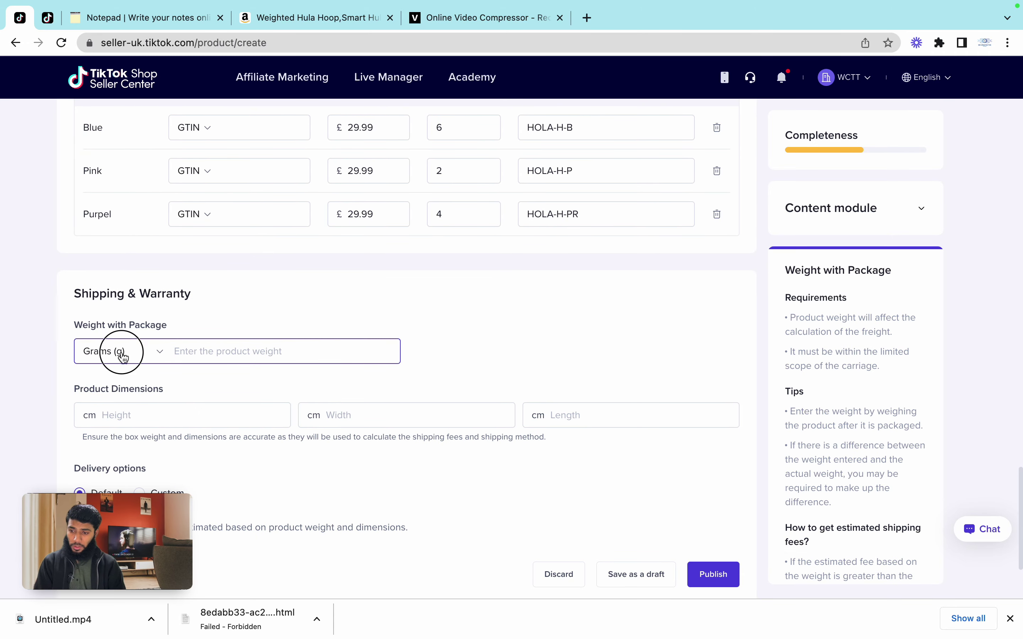
{"action": "left_click", "coordinate": [113, 411]}
{"action": "left_click", "coordinate": [199, 349]}
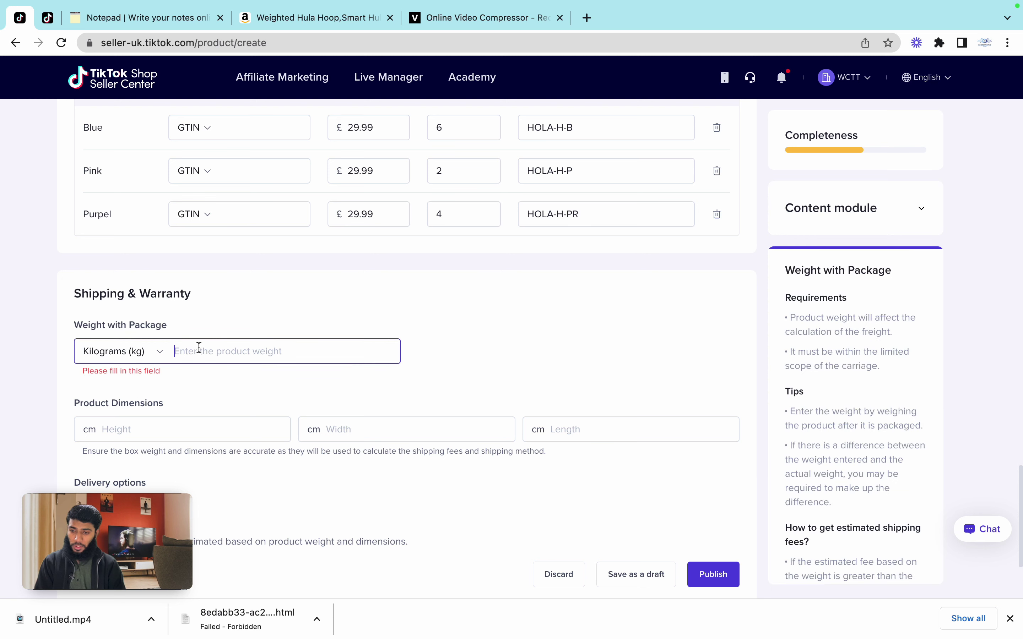
{"action": "type", "text": "1."}
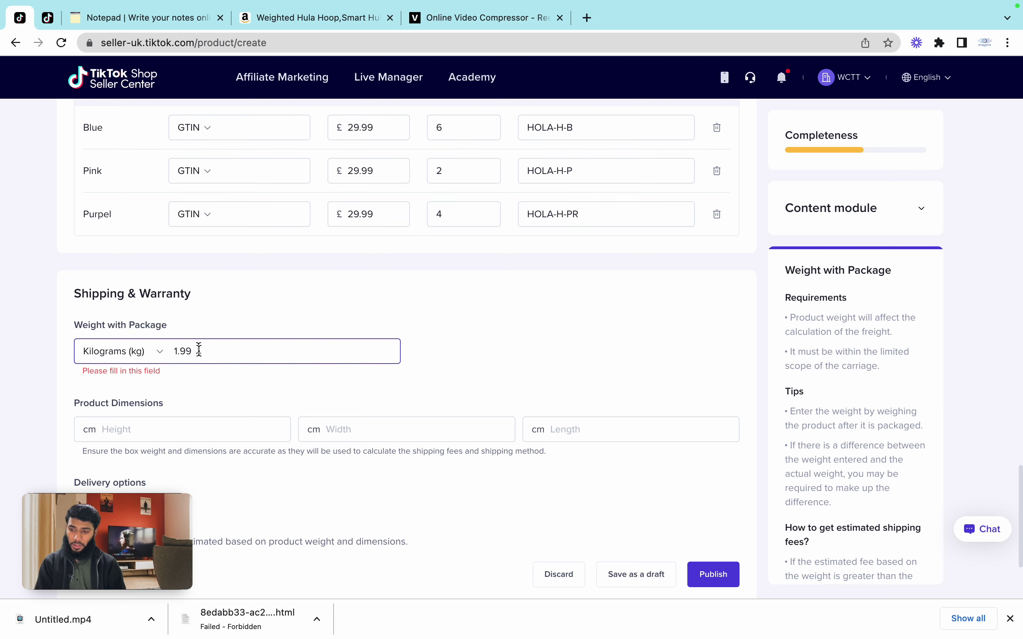
{"action": "type", "text": "99"}
{"action": "left_click", "coordinate": [206, 387]}
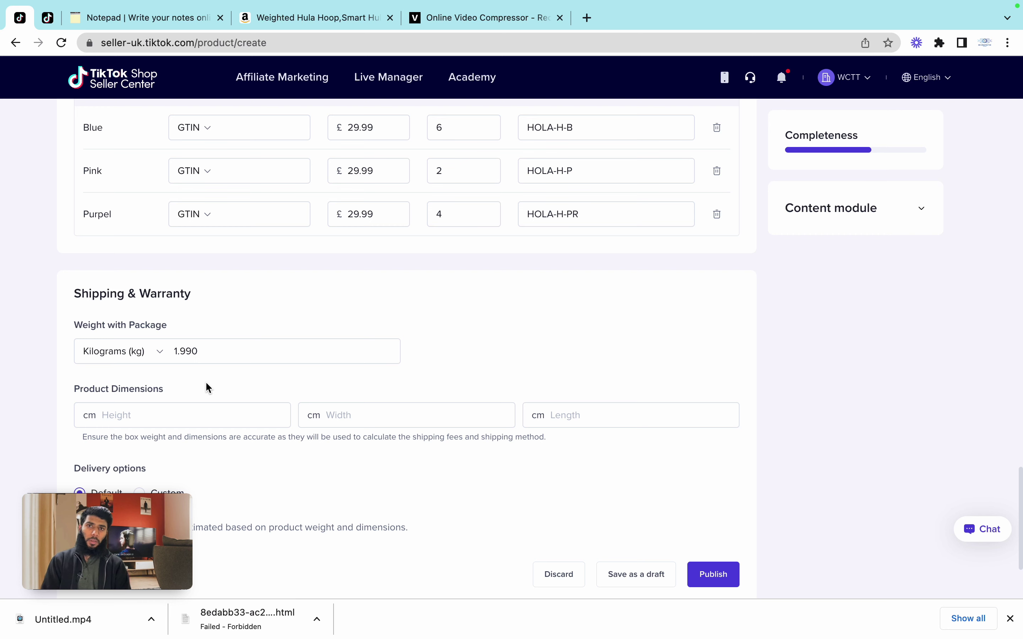
Step: Fill in the product dimensions from the notepad's single package size: height 35 cm, width 27 cm and length 8 cm
{"action": "scroll", "coordinate": [206, 382], "scroll_direction": "down", "scroll_amount": 3}
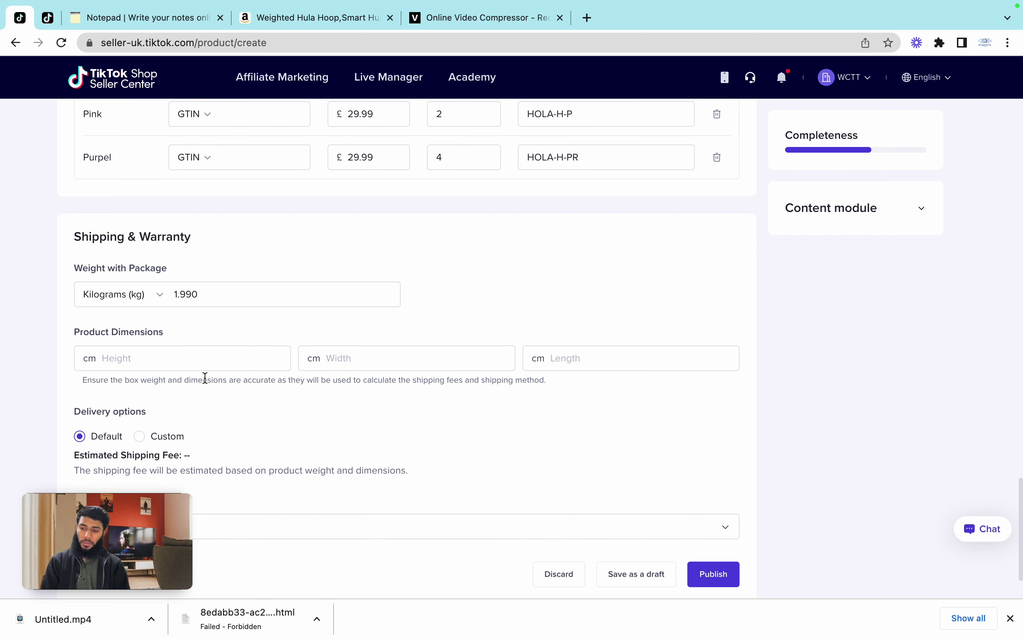
{"action": "left_click", "coordinate": [203, 361]}
{"action": "left_click", "coordinate": [336, 363]}
{"action": "left_click", "coordinate": [543, 359]}
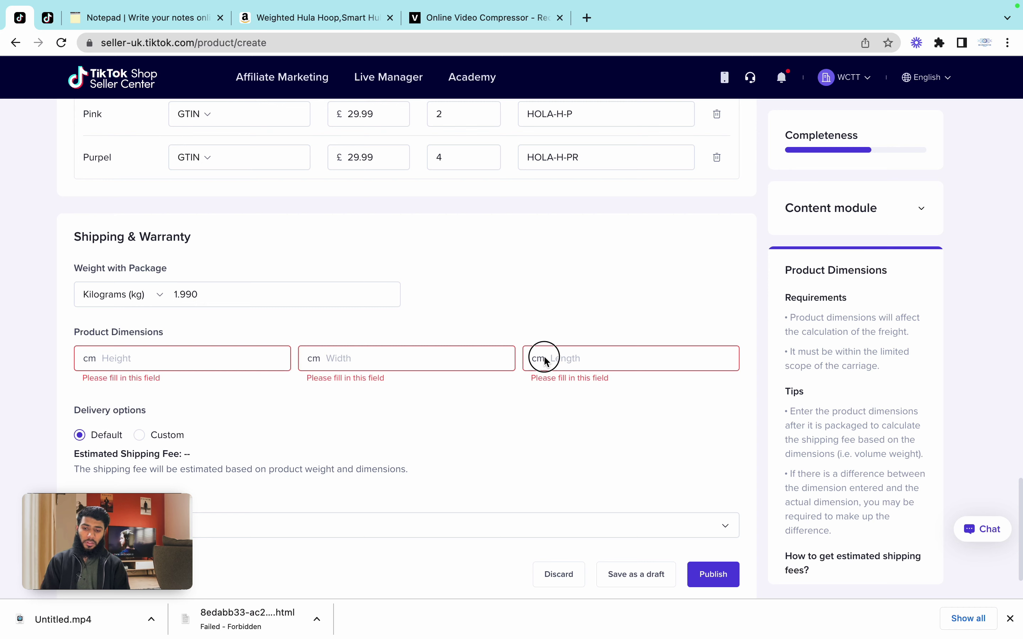
{"action": "left_click", "coordinate": [174, 28]}
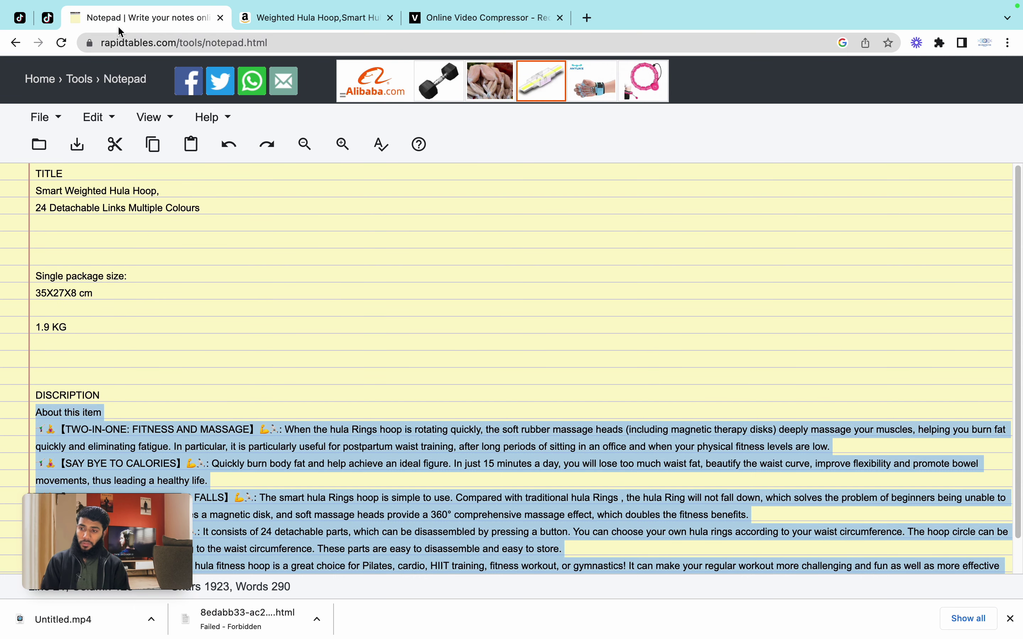
{"action": "left_click", "coordinate": [20, 18]}
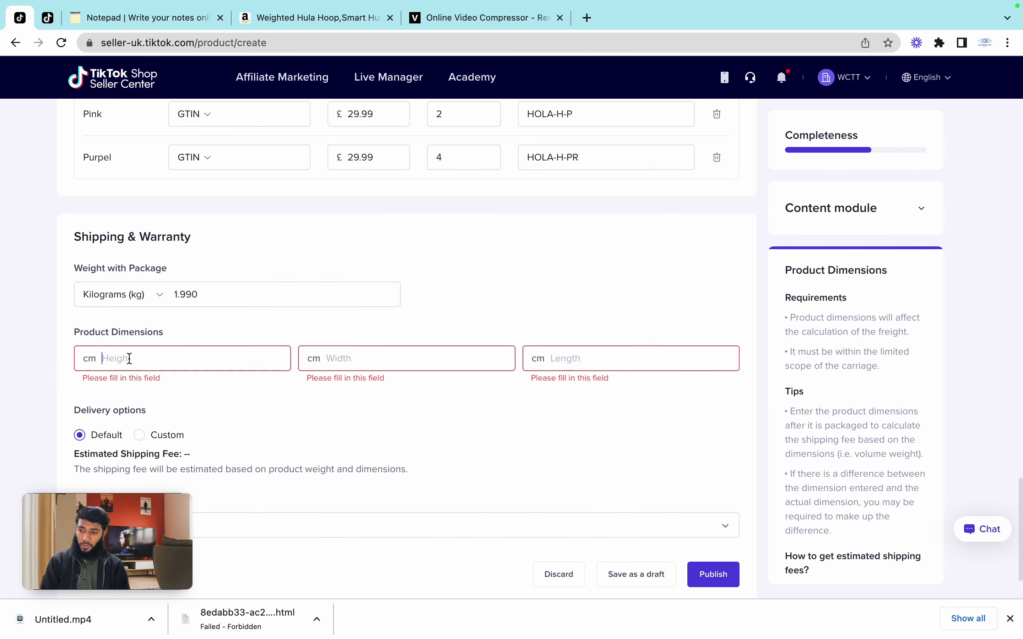
{"action": "left_click", "coordinate": [244, 363]}
{"action": "type", "text": "35"}
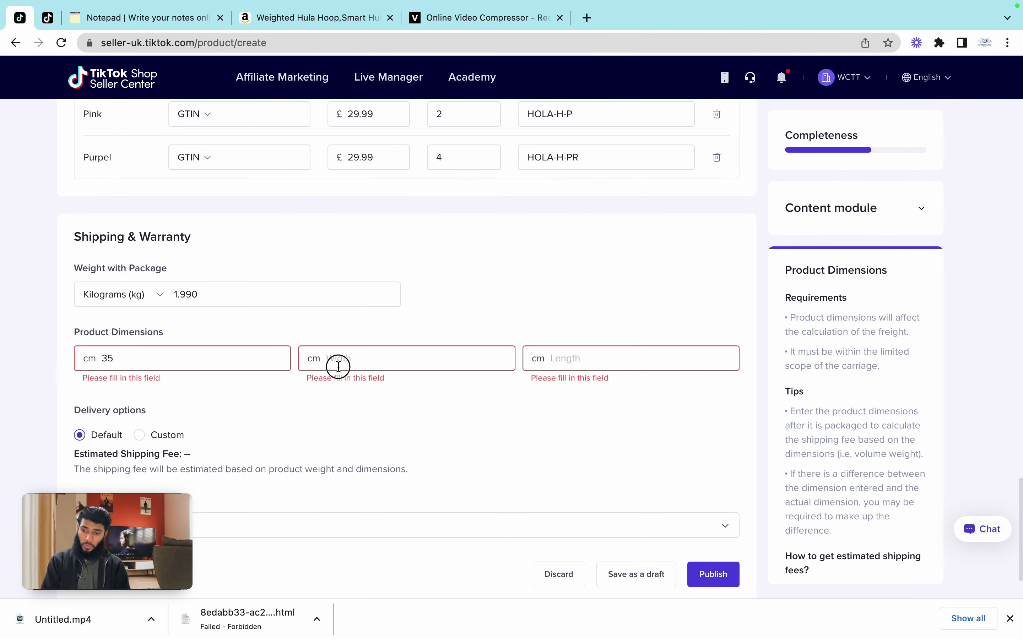
{"action": "left_click", "coordinate": [338, 366]}
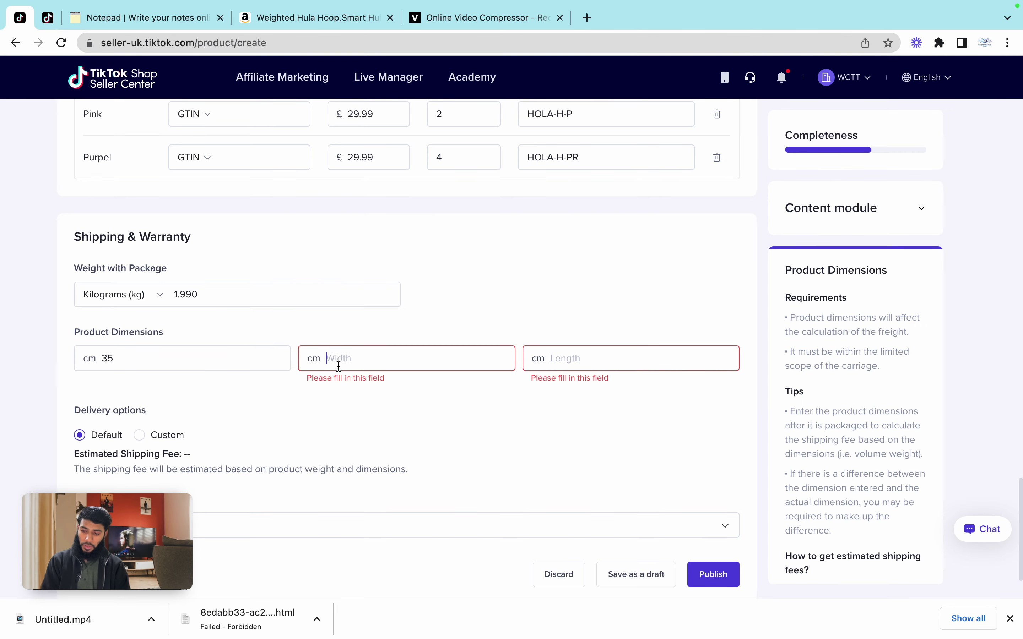
{"action": "left_click", "coordinate": [566, 363]}
{"action": "type", "text": "8"}
{"action": "left_click", "coordinate": [482, 424]}
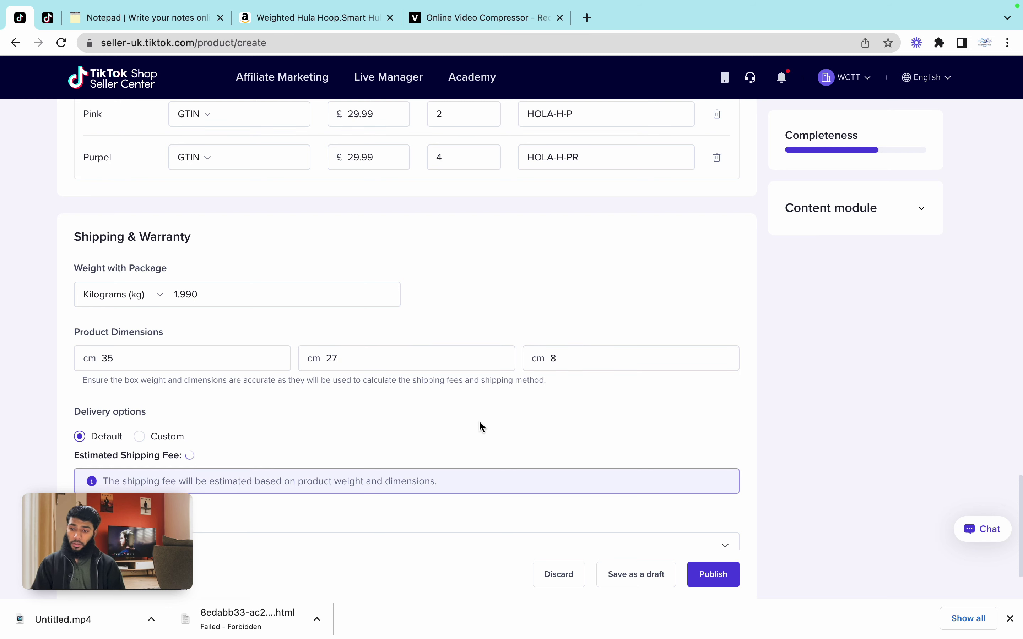
Step: Review the estimated shipping fee and its calculation note under Delivery options, along with the optional warranty fields
{"action": "scroll", "coordinate": [480, 424], "scroll_direction": "down", "scroll_amount": 2}
{"action": "scroll", "coordinate": [478, 425], "scroll_direction": "down", "scroll_amount": 2}
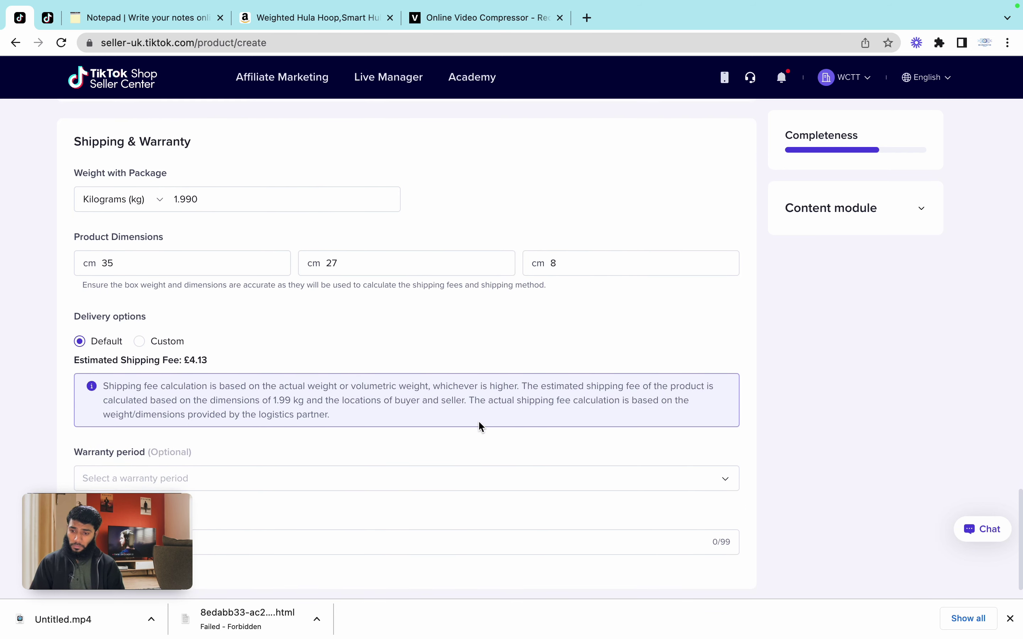
{"action": "left_click_drag", "start_coordinate": [208, 338], "coordinate": [188, 336]}
{"action": "left_click", "coordinate": [184, 367]}
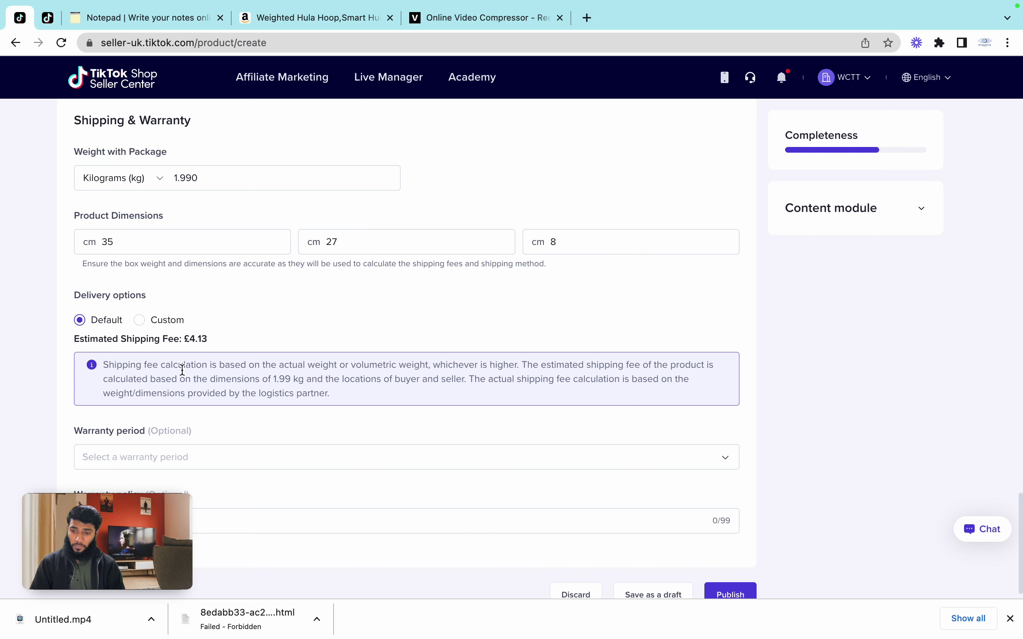
{"action": "scroll", "coordinate": [183, 368], "scroll_direction": "down", "scroll_amount": 1}
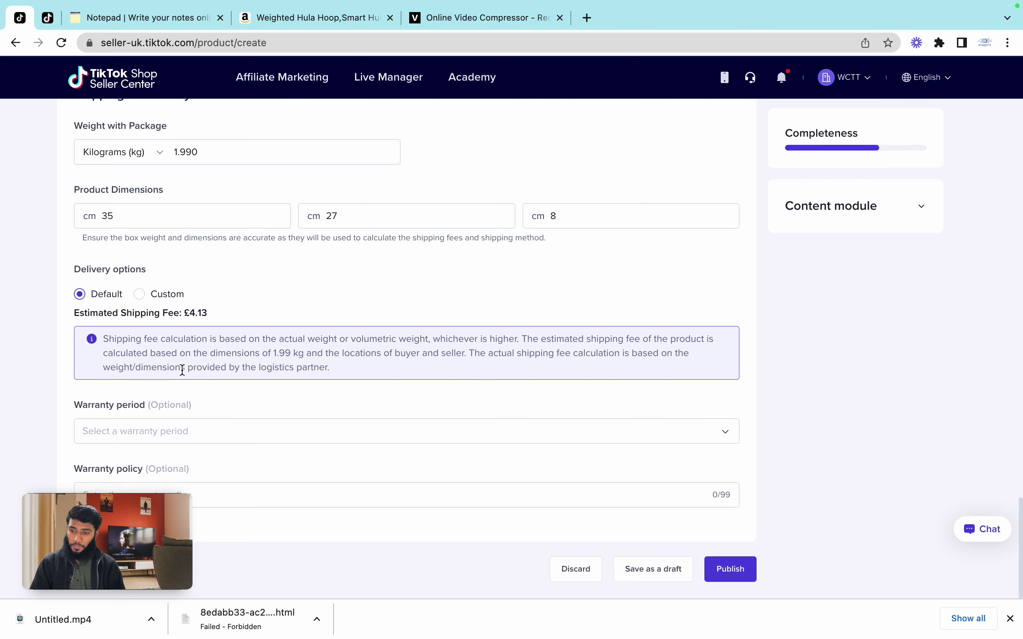
{"action": "scroll", "coordinate": [183, 371], "scroll_direction": "up", "scroll_amount": 1}
Step: Try a package weight of 2.4 kg to compare the estimated shipping fee, and restore the weight to 1.99 kg
{"action": "left_click", "coordinate": [201, 162]}
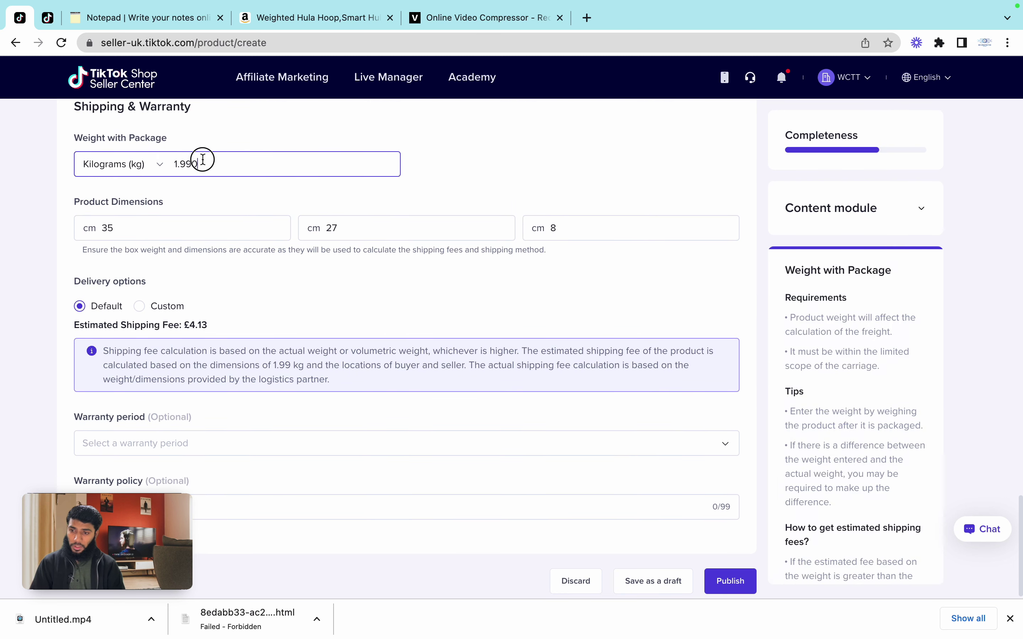
{"action": "double_click", "coordinate": [179, 164]}
{"action": "type", "text": "2.4"}
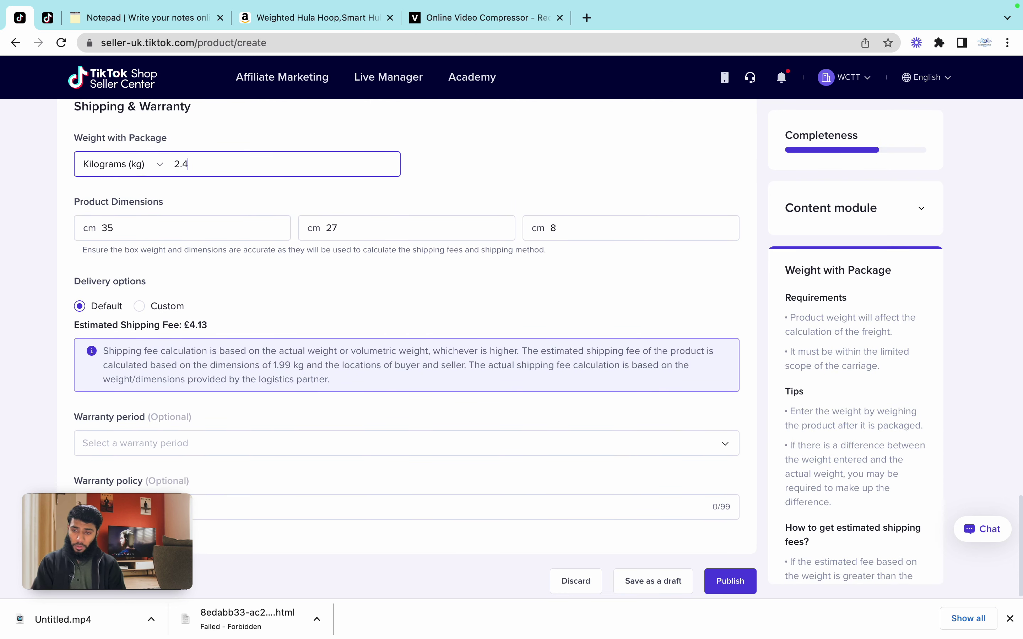
{"action": "left_click", "coordinate": [234, 303]}
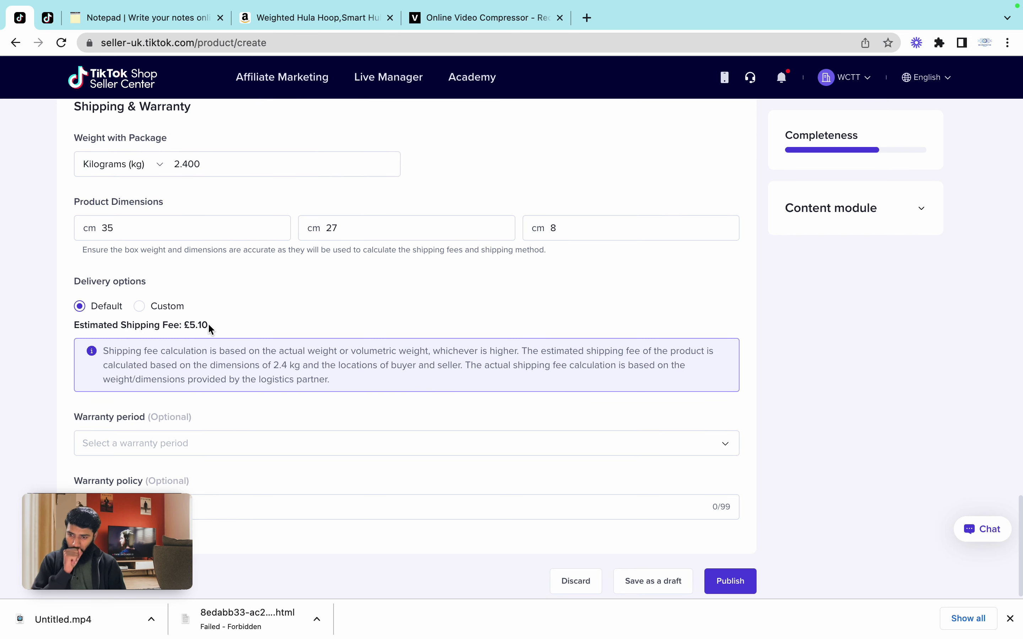
{"action": "left_click", "coordinate": [211, 164]}
{"action": "left_click_drag", "start_coordinate": [211, 164], "coordinate": [171, 163]}
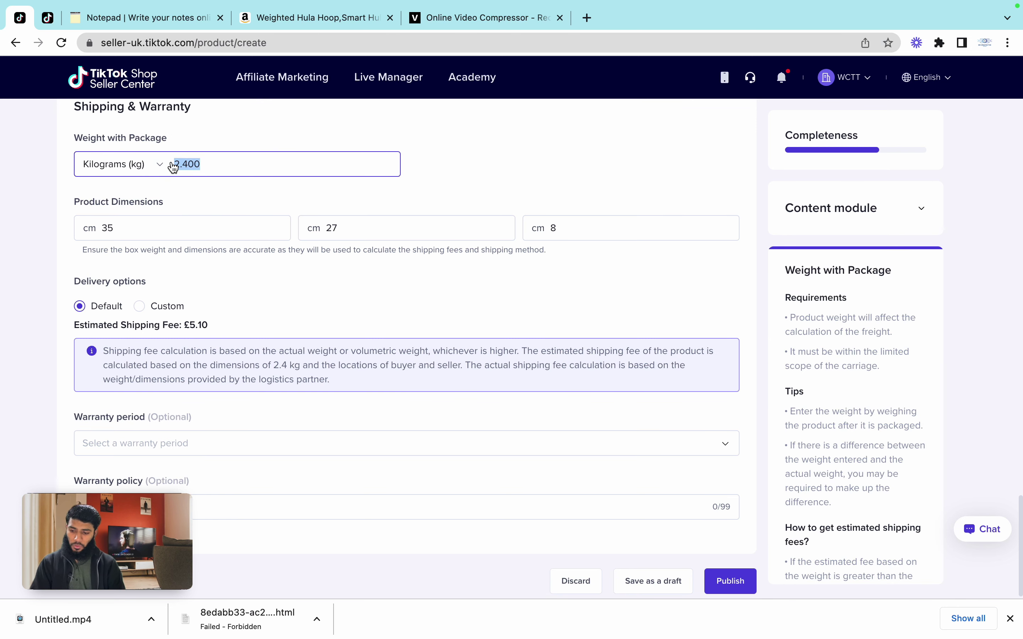
{"action": "type", "text": "1.99"}
{"action": "left_click", "coordinate": [69, 202]}
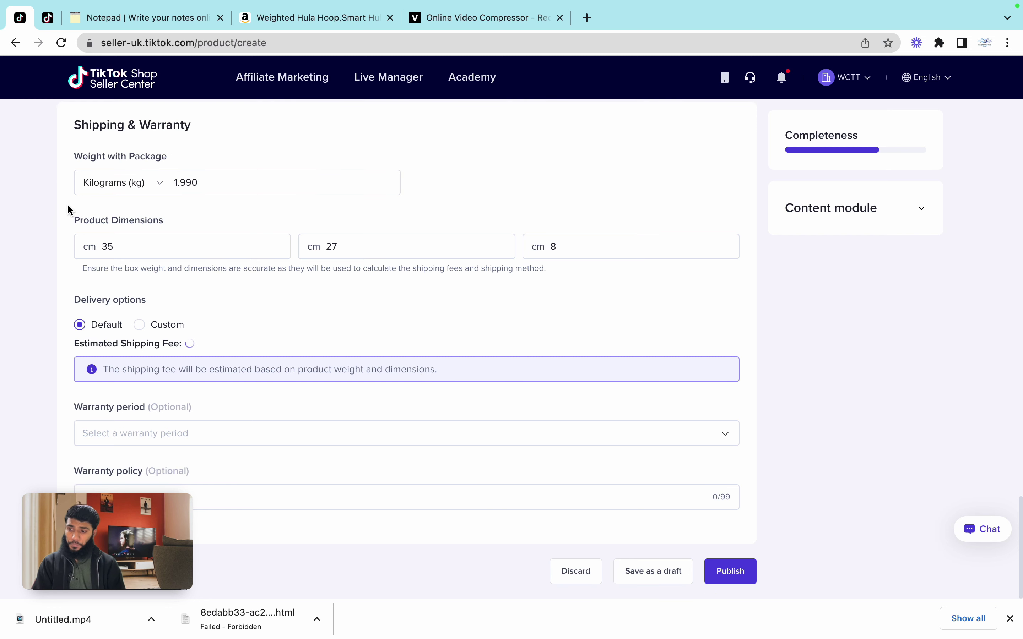
{"action": "scroll", "coordinate": [67, 203], "scroll_direction": "down", "scroll_amount": 1}
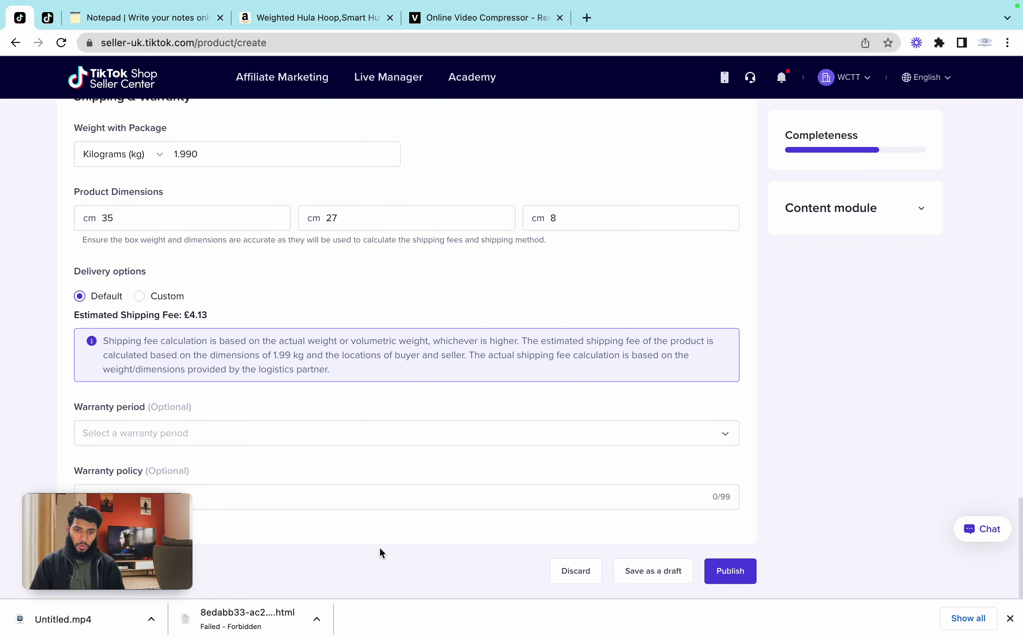
Step: Review the filled-in listing from the shipping details up to the product name and back down to the colour variations
{"action": "scroll", "coordinate": [380, 549], "scroll_direction": "up", "scroll_amount": 10}
{"action": "scroll", "coordinate": [380, 550], "scroll_direction": "up", "scroll_amount": 12}
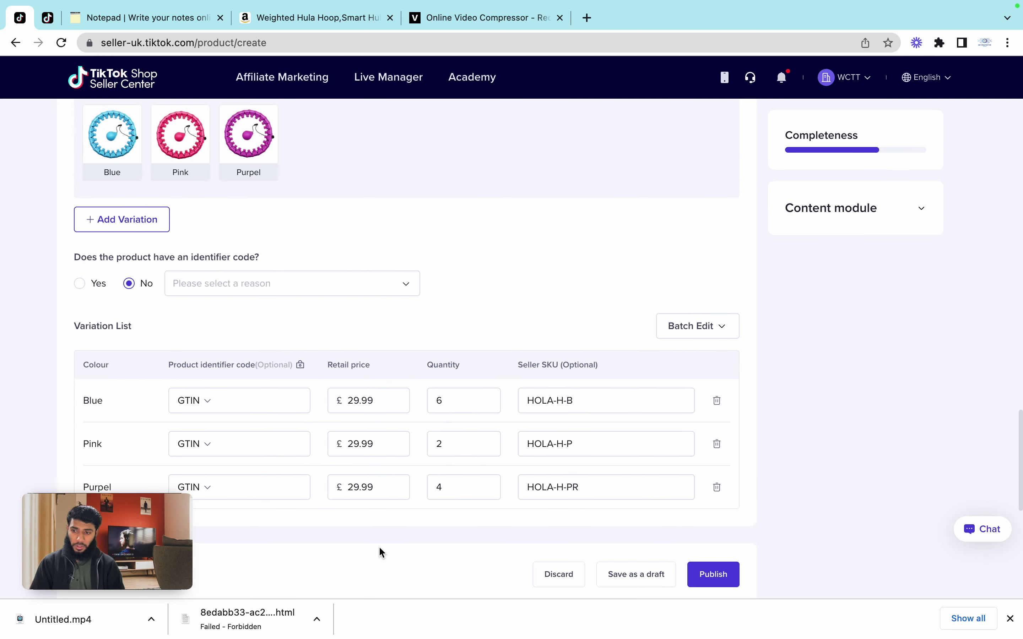
{"action": "scroll", "coordinate": [380, 548], "scroll_direction": "up", "scroll_amount": 4}
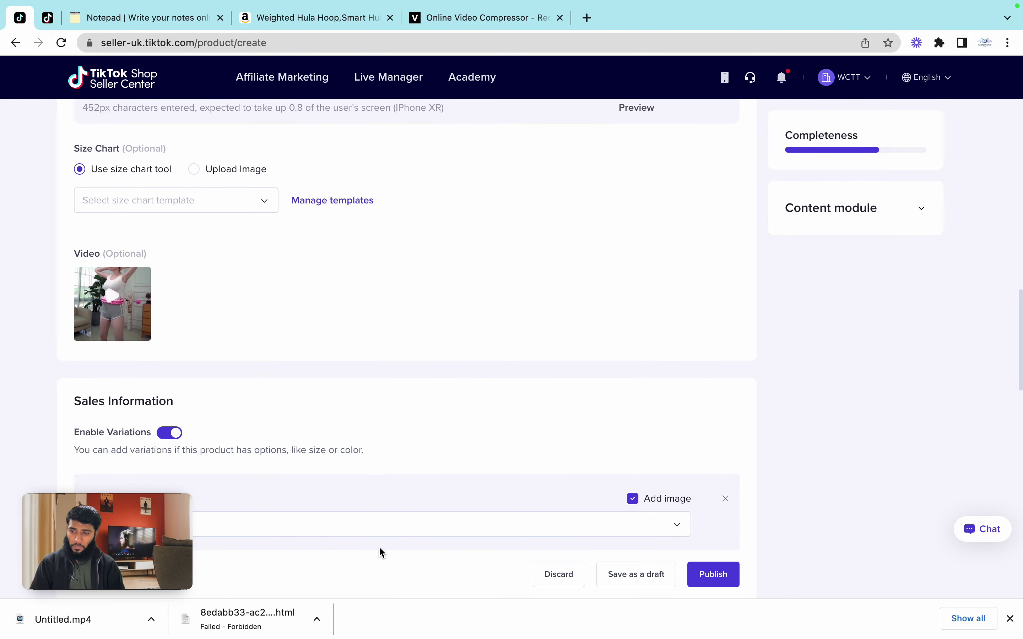
{"action": "scroll", "coordinate": [289, 341], "scroll_direction": "up", "scroll_amount": 15}
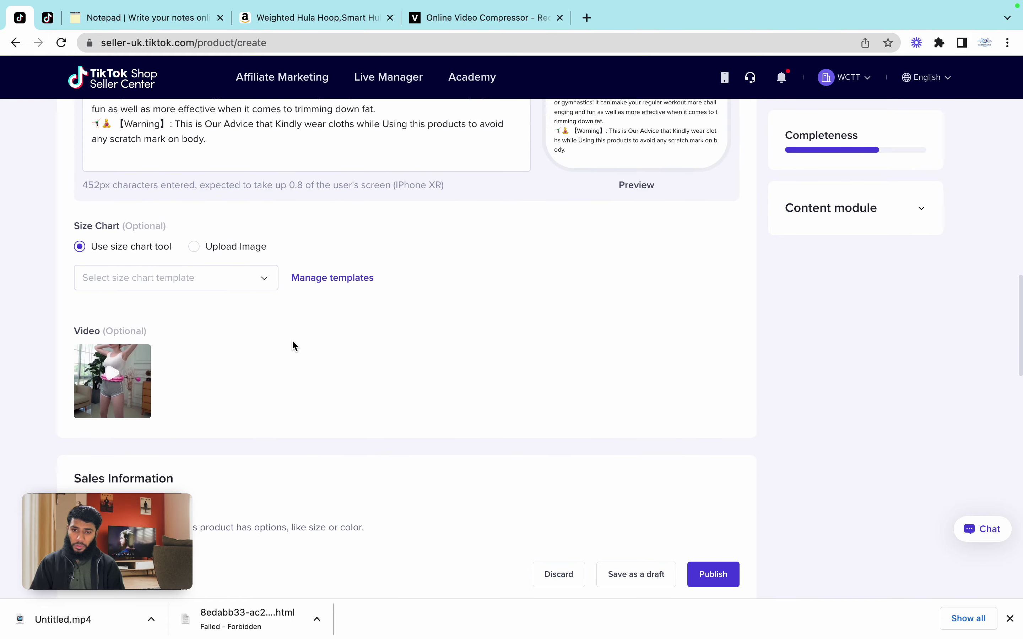
{"action": "scroll", "coordinate": [292, 344], "scroll_direction": "up", "scroll_amount": 10}
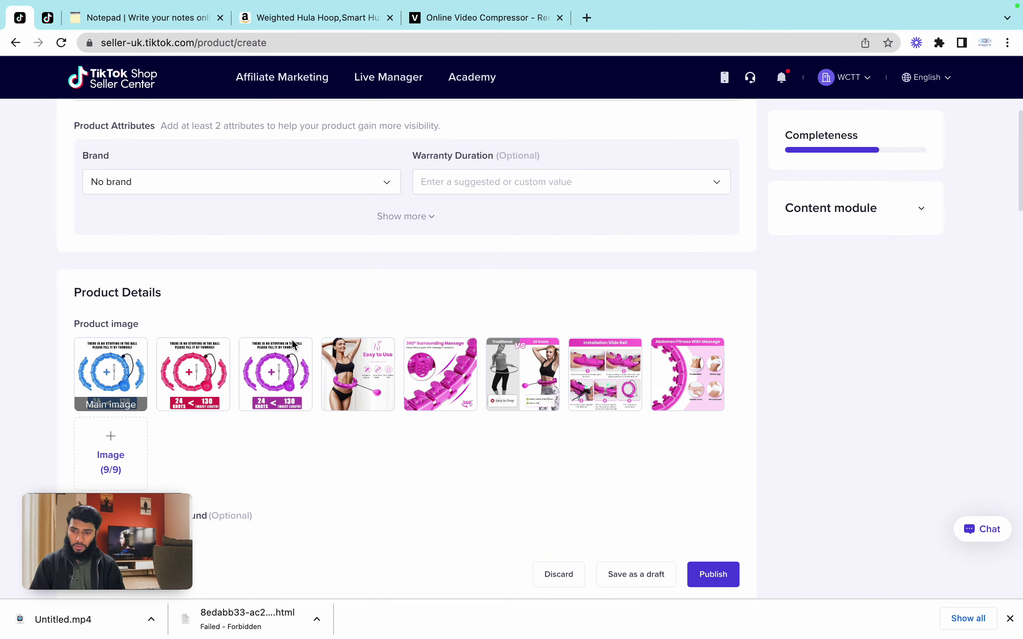
{"action": "scroll", "coordinate": [292, 342], "scroll_direction": "down", "scroll_amount": 20}
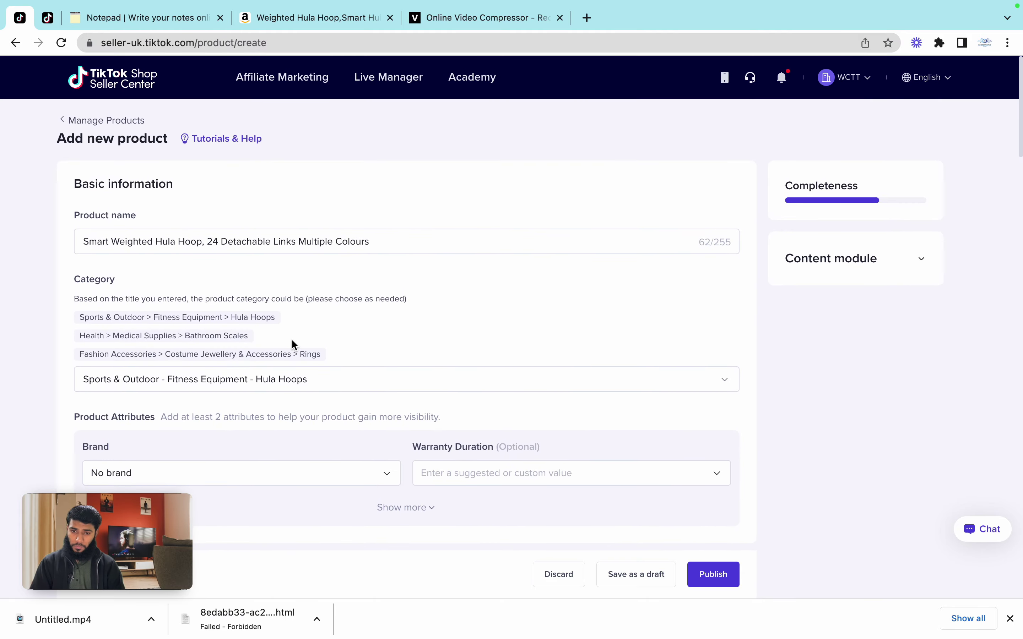
{"action": "scroll", "coordinate": [292, 339], "scroll_direction": "down", "scroll_amount": 10}
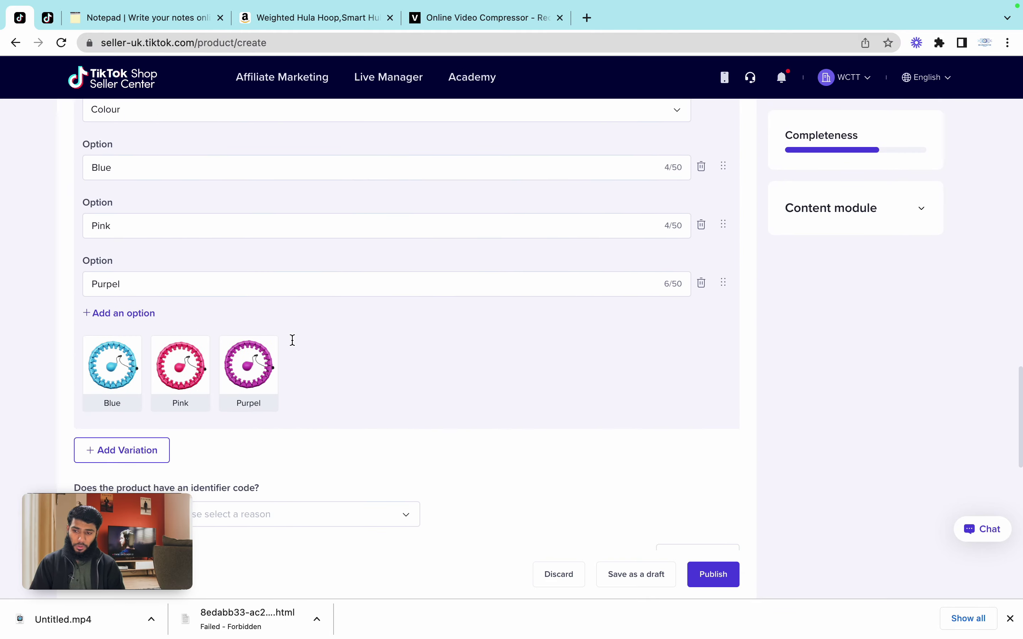
Step: Try to publish the product, and select "Generic or non-branded product without GTIN" as the reason for having no identifier code
{"action": "left_click", "coordinate": [710, 581]}
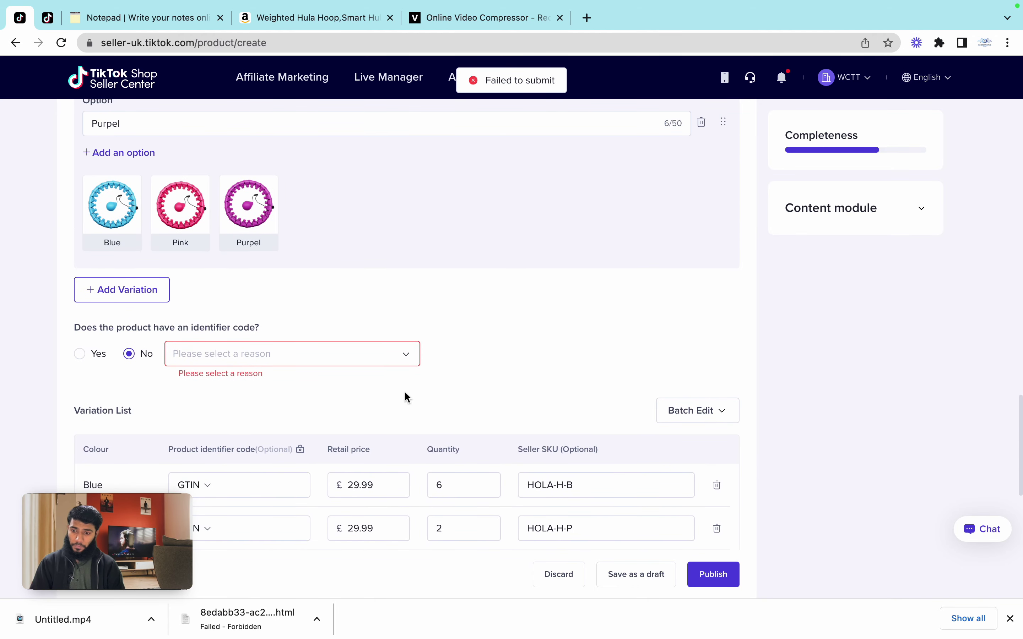
{"action": "left_click", "coordinate": [285, 360]}
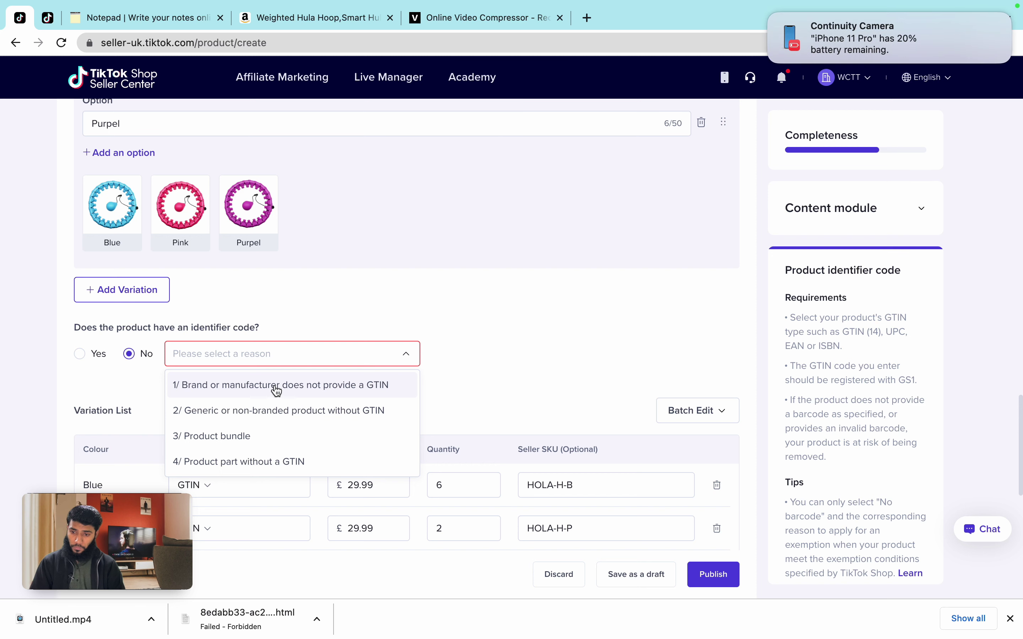
{"action": "scroll", "coordinate": [277, 391], "scroll_direction": "down", "scroll_amount": 2}
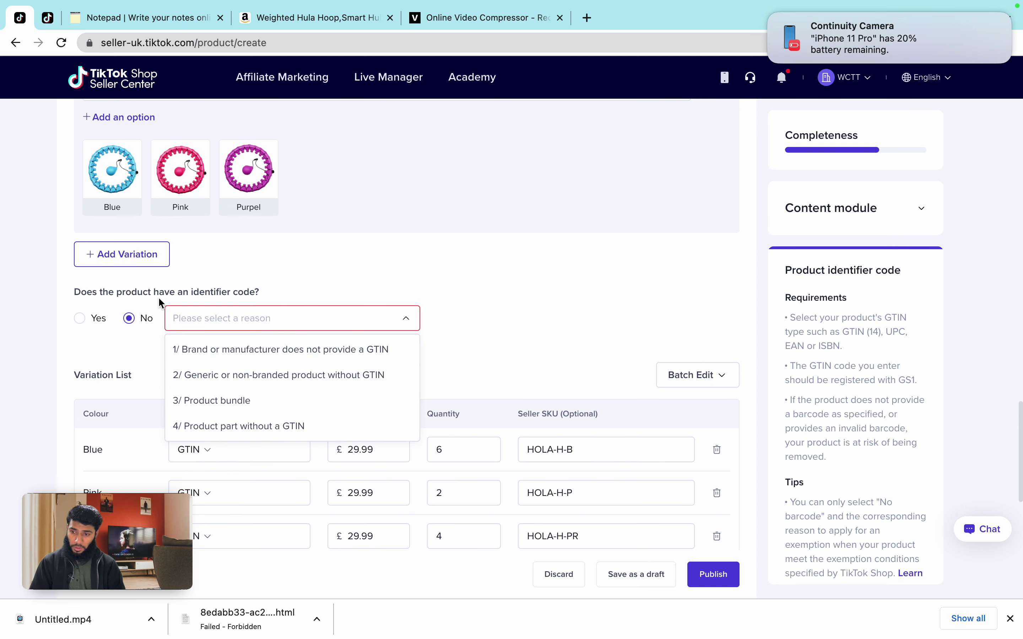
{"action": "left_click_drag", "start_coordinate": [158, 295], "coordinate": [244, 298]}
{"action": "left_click", "coordinate": [242, 321]}
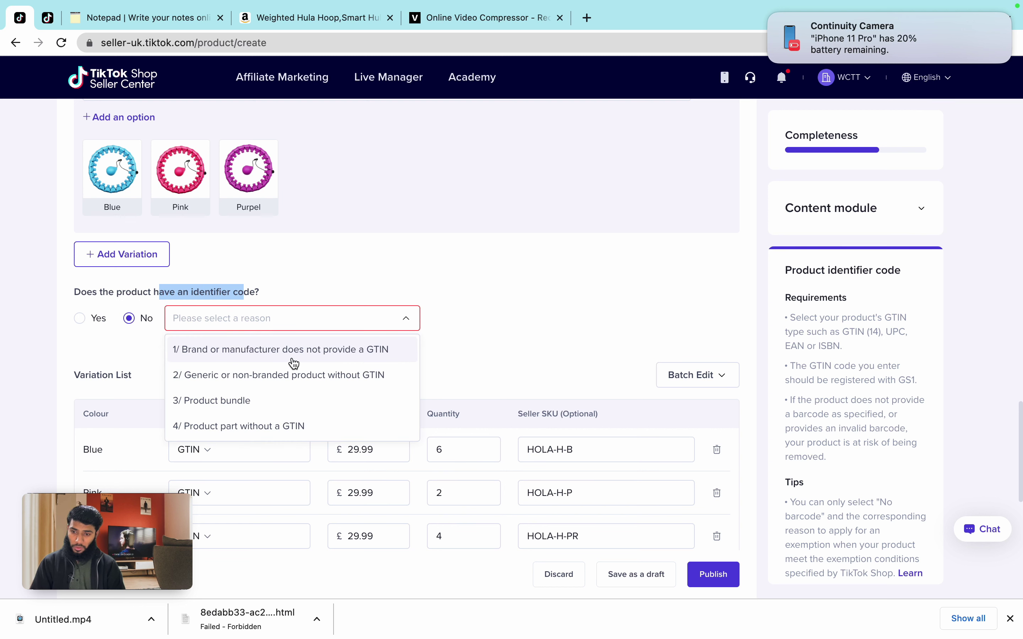
{"action": "left_click", "coordinate": [261, 383]}
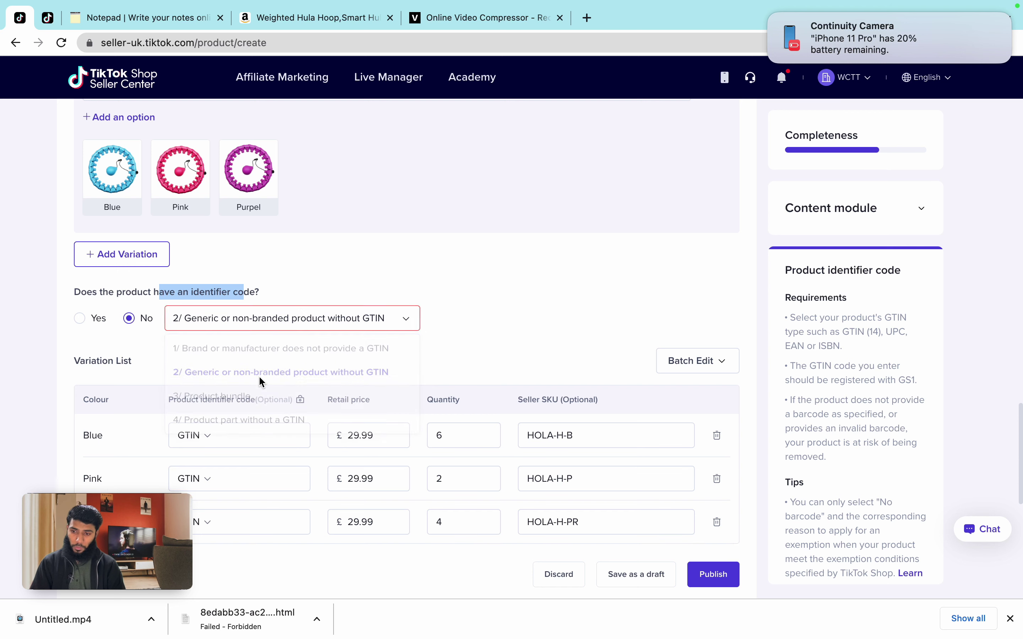
{"action": "left_click", "coordinate": [260, 382]}
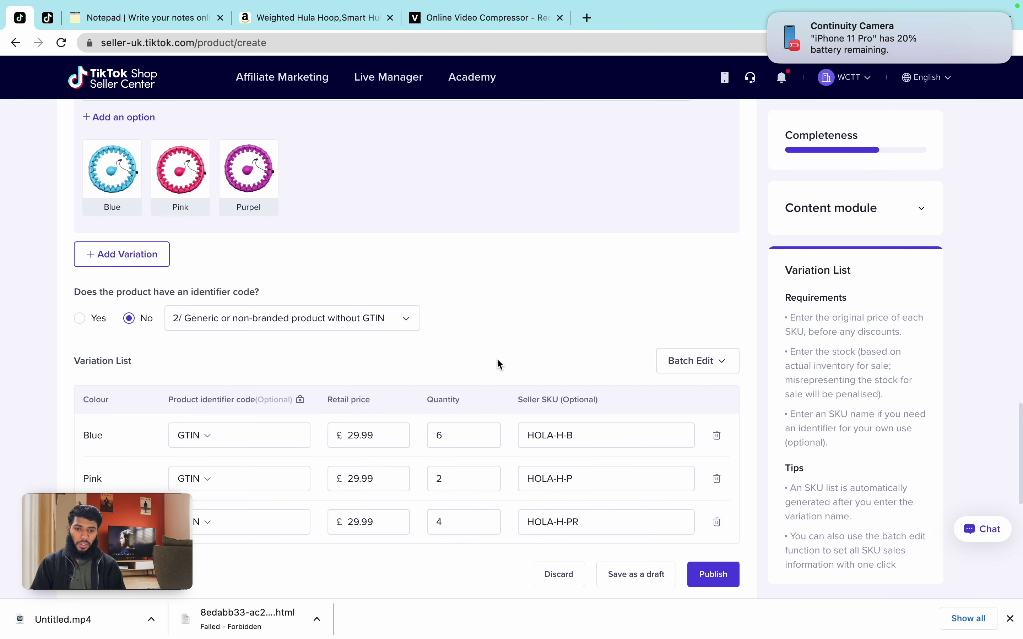
Step: Publish the hula hoop listing and finish the submission without adding another product
{"action": "scroll", "coordinate": [498, 362], "scroll_direction": "down", "scroll_amount": 3}
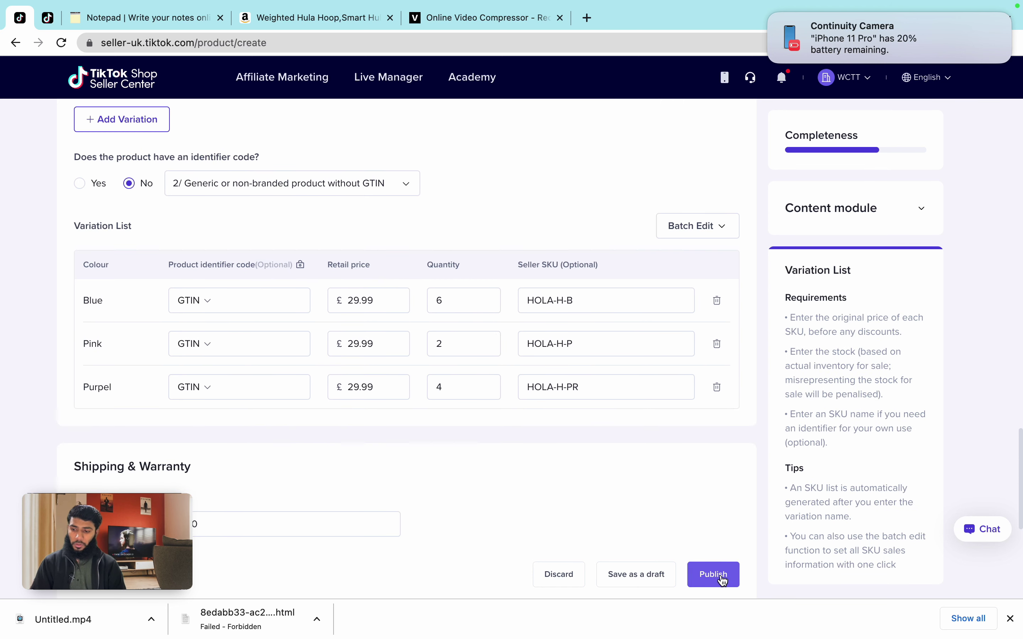
{"action": "left_click", "coordinate": [722, 579]}
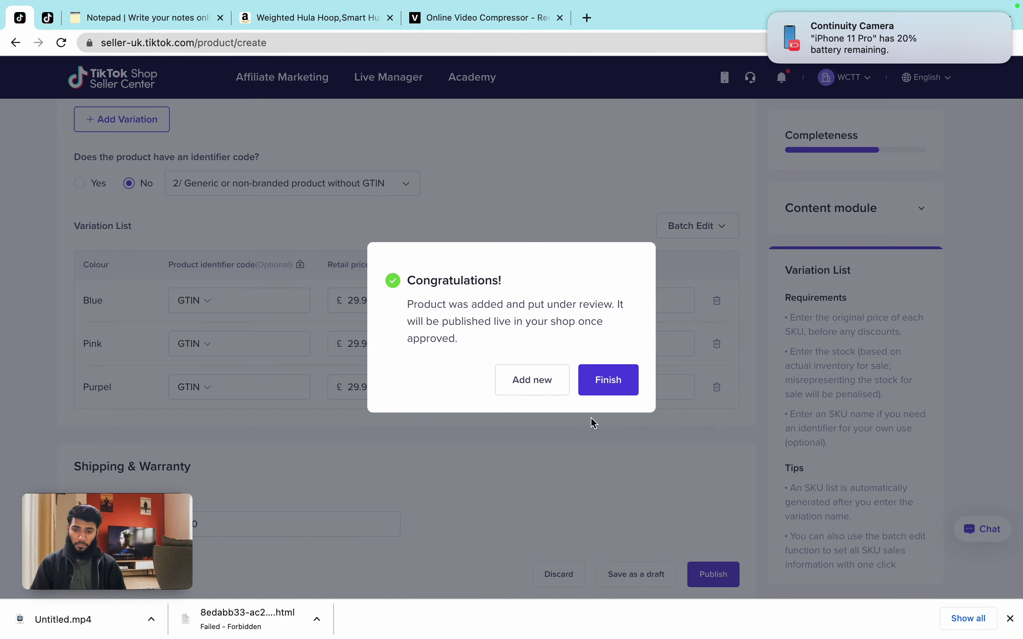
{"action": "left_click", "coordinate": [602, 383]}
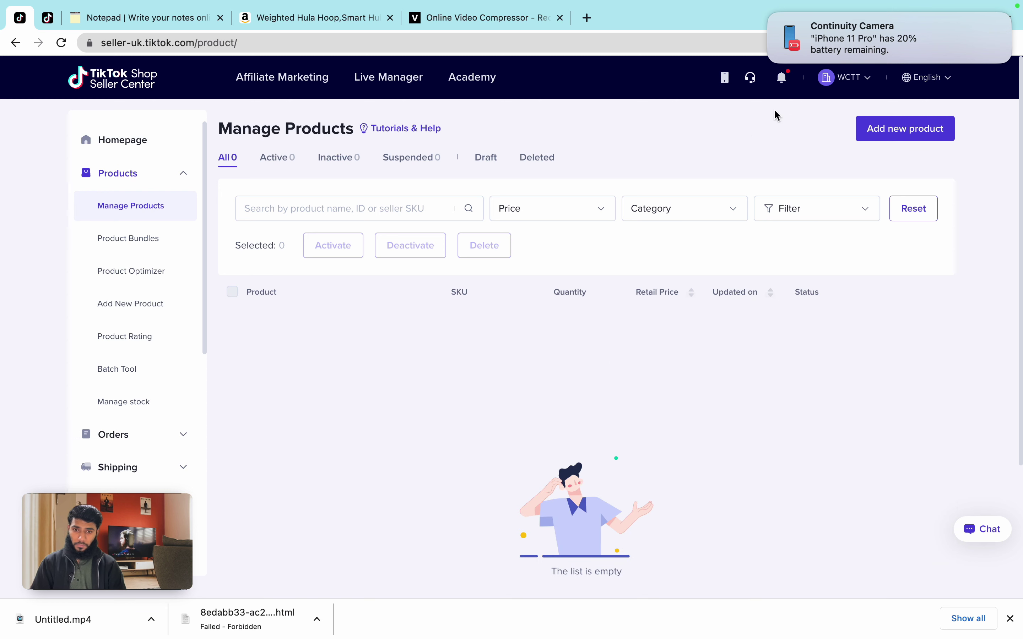
Step: Dismiss the Continuity Camera notification and check the Manage Products list for the submitted listing
{"action": "mouse_move", "coordinate": [794, 37]}
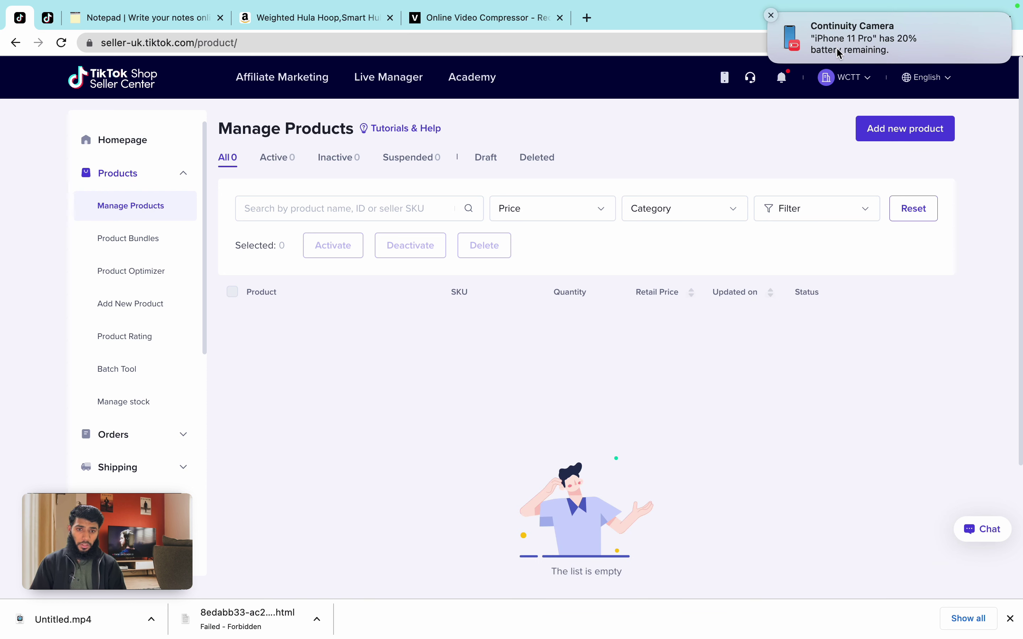
{"action": "left_click", "coordinate": [771, 17]}
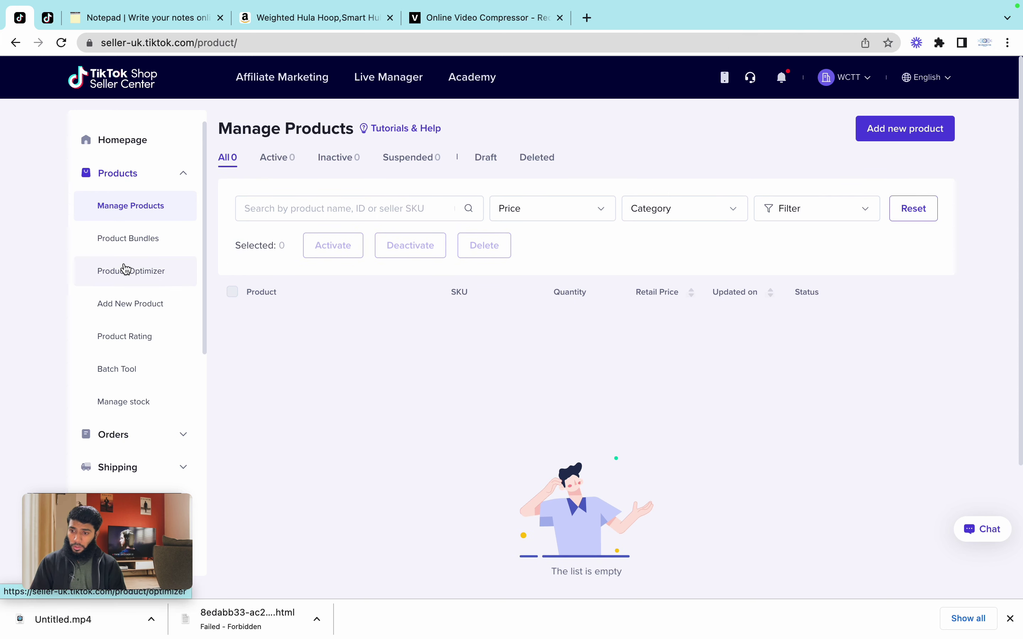
{"action": "left_click", "coordinate": [125, 211]}
{"action": "scroll", "coordinate": [413, 408], "scroll_direction": "down", "scroll_amount": 2}
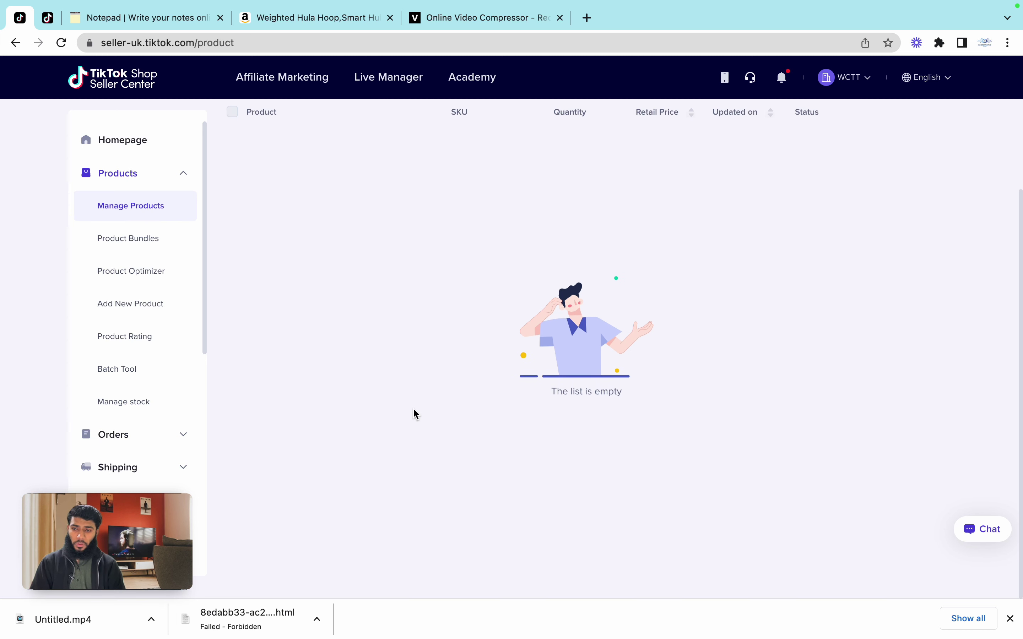
{"action": "scroll", "coordinate": [414, 413], "scroll_direction": "up", "scroll_amount": 2}
Step: Open the Seller Center homepage, close the downloads bar and review the Set up shop tasks
{"action": "left_click", "coordinate": [88, 88]}
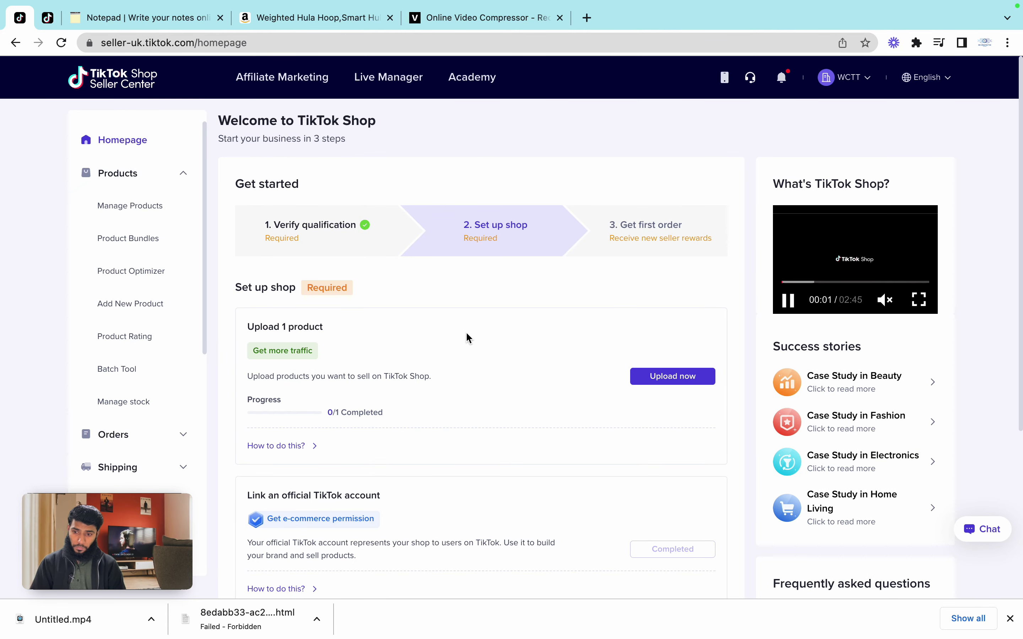
{"action": "scroll", "coordinate": [466, 332], "scroll_direction": "down", "scroll_amount": 1}
{"action": "scroll", "coordinate": [387, 403], "scroll_direction": "up", "scroll_amount": 1}
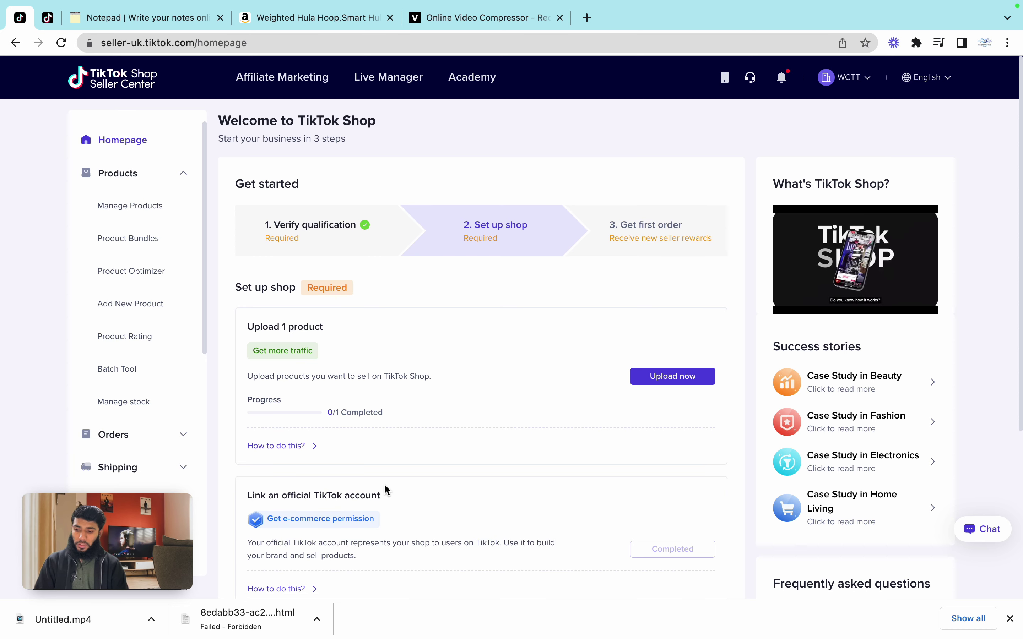
{"action": "left_click", "coordinate": [1010, 619]}
{"action": "scroll", "coordinate": [516, 571], "scroll_direction": "up", "scroll_amount": 1}
{"action": "scroll", "coordinate": [518, 572], "scroll_direction": "down", "scroll_amount": 1}
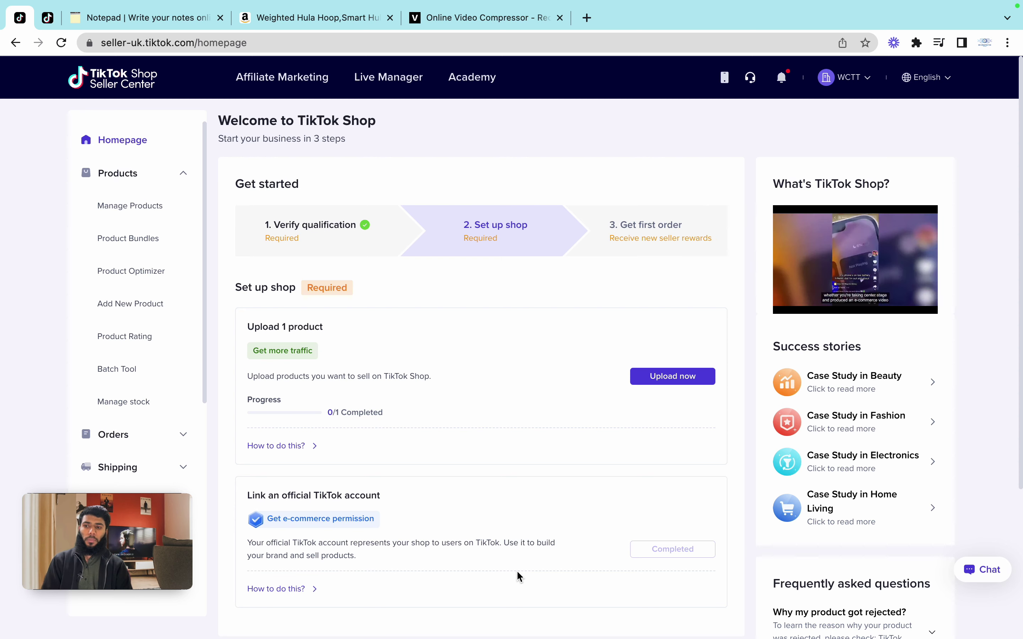
Step: Switch to the browser window showing the TikTok Shop Sellers group on Facebook
{"action": "key", "text": "ctrl+Right"}
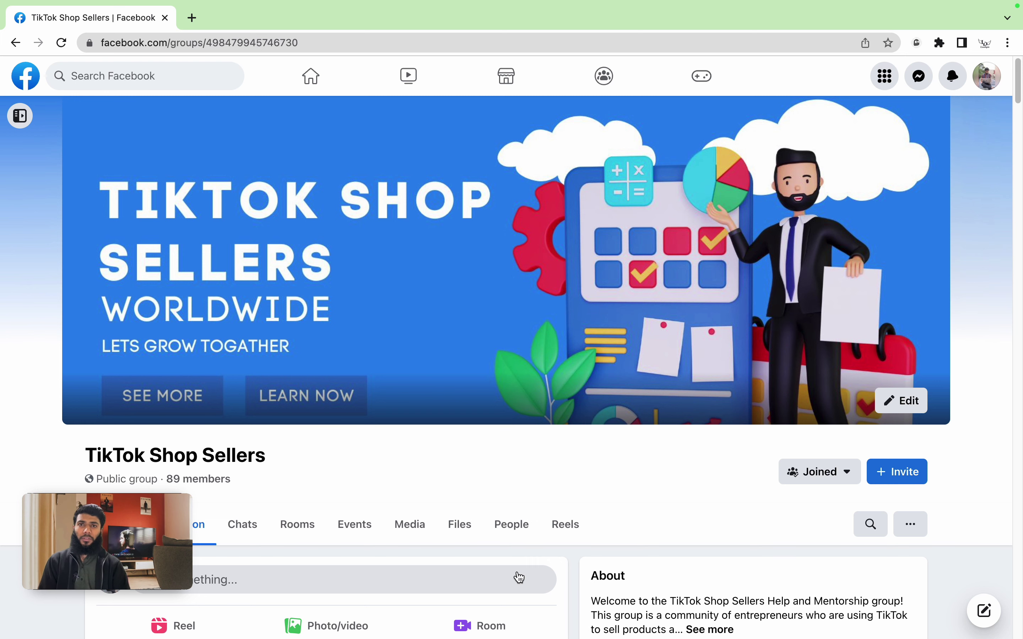
{"action": "mouse_move", "coordinate": [605, 5]}
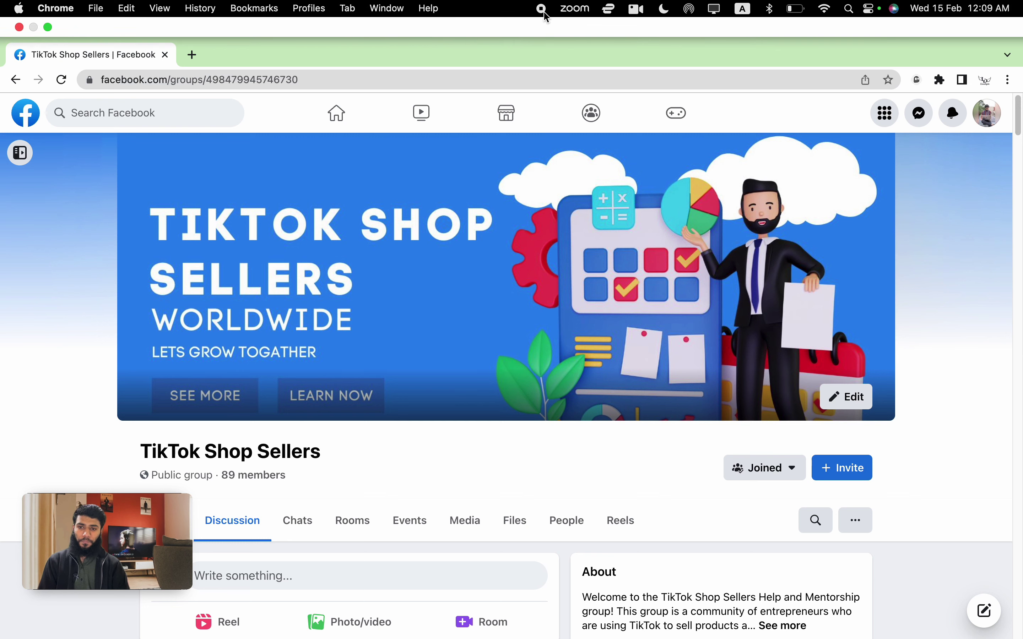